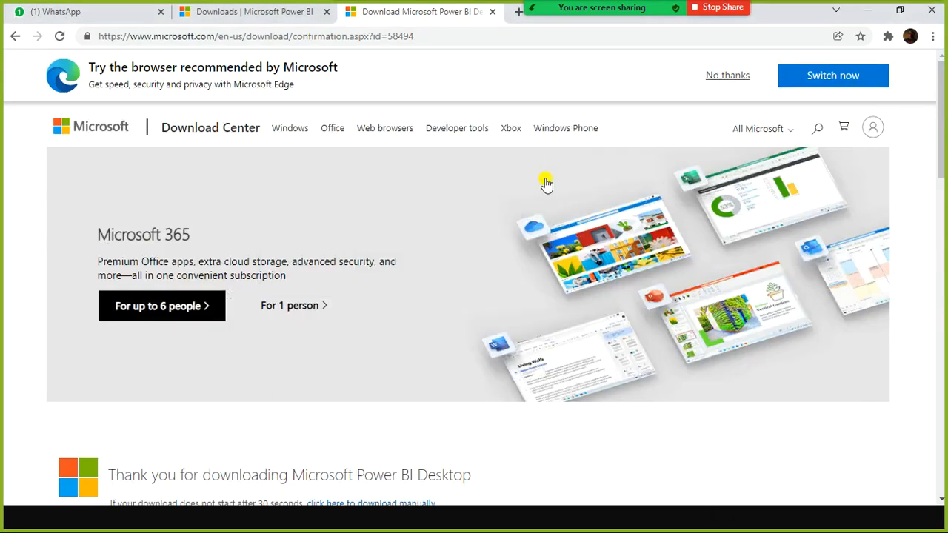
Switch to the untitled Power BI Desktop report and close it without saving the changes
key("super")
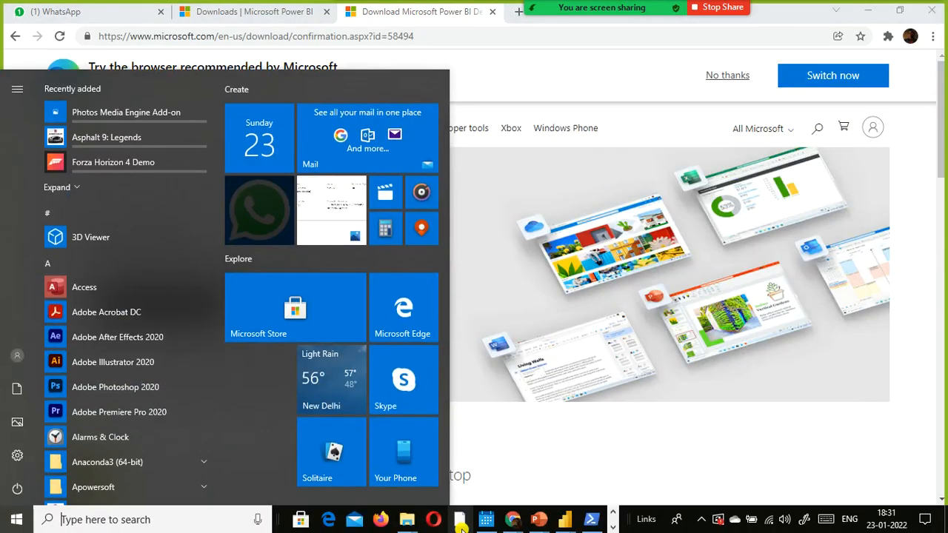
mouse_move(555, 523)
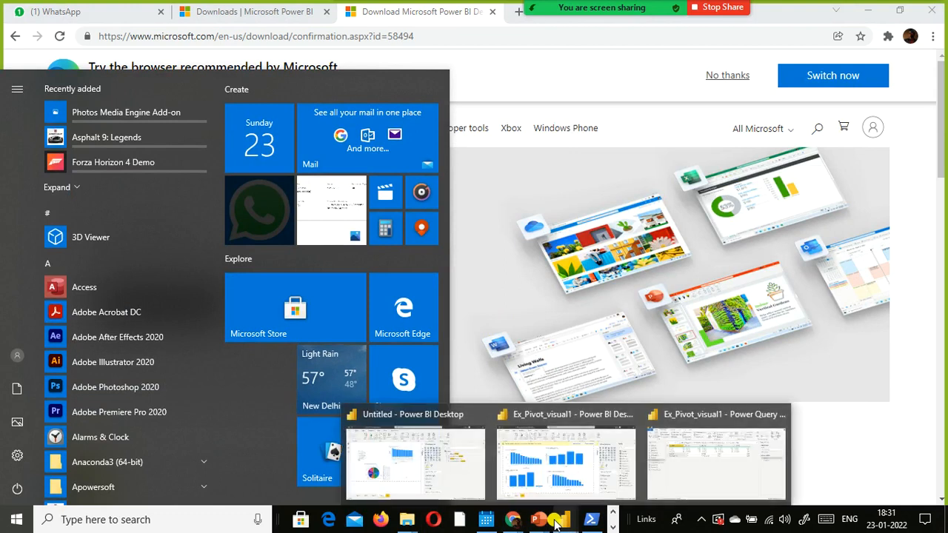
left_click(669, 452)
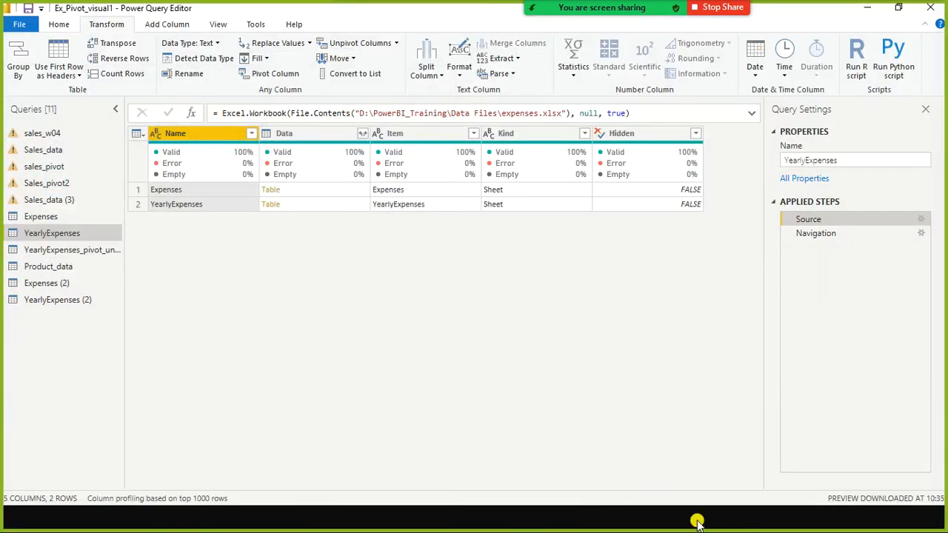
key("super")
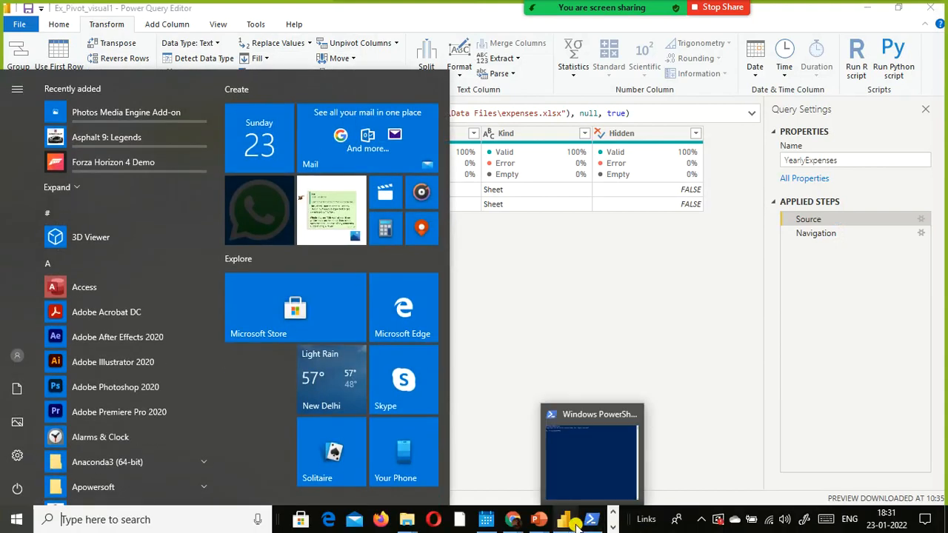
mouse_move(564, 521)
left_click(448, 486)
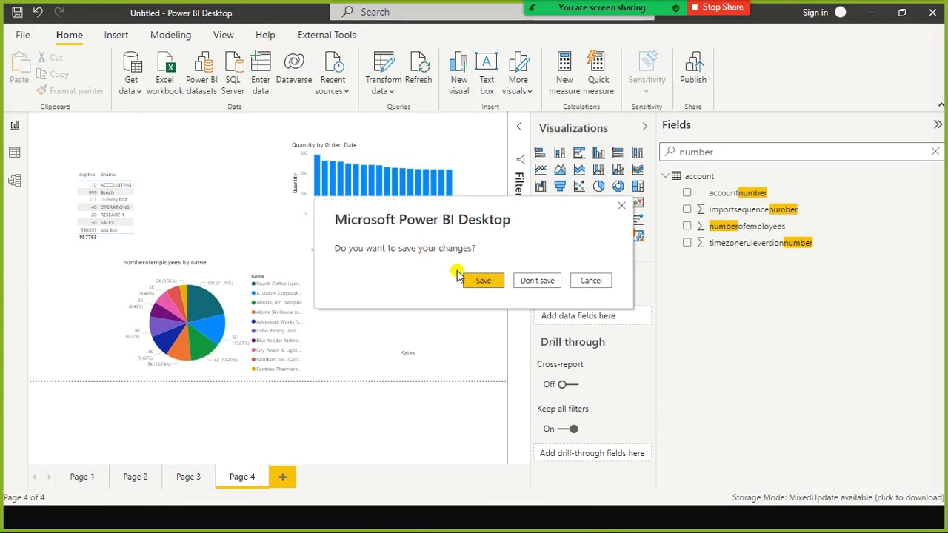
left_click(535, 279)
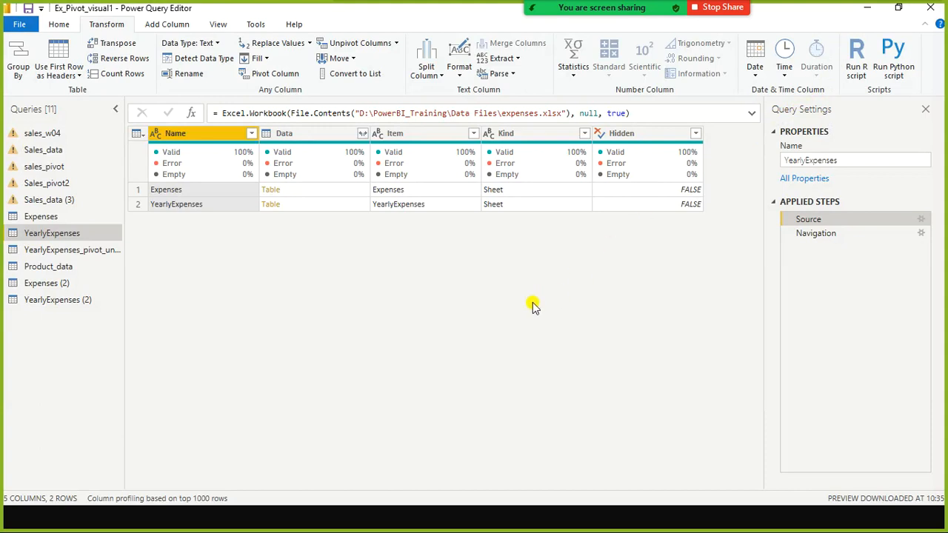
Search Windows for "power bi", launch a new Power BI Desktop session and dismiss its start screen
key("super")
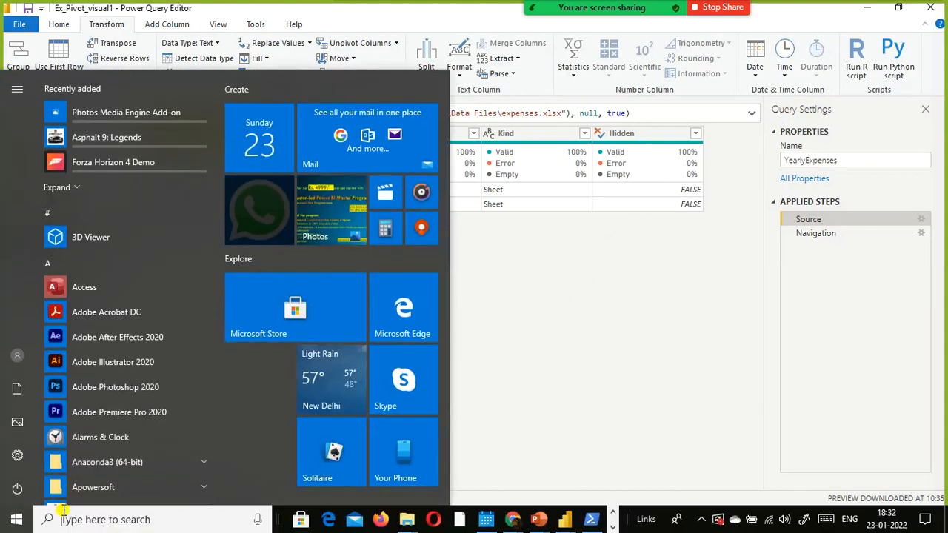
type("poewr")
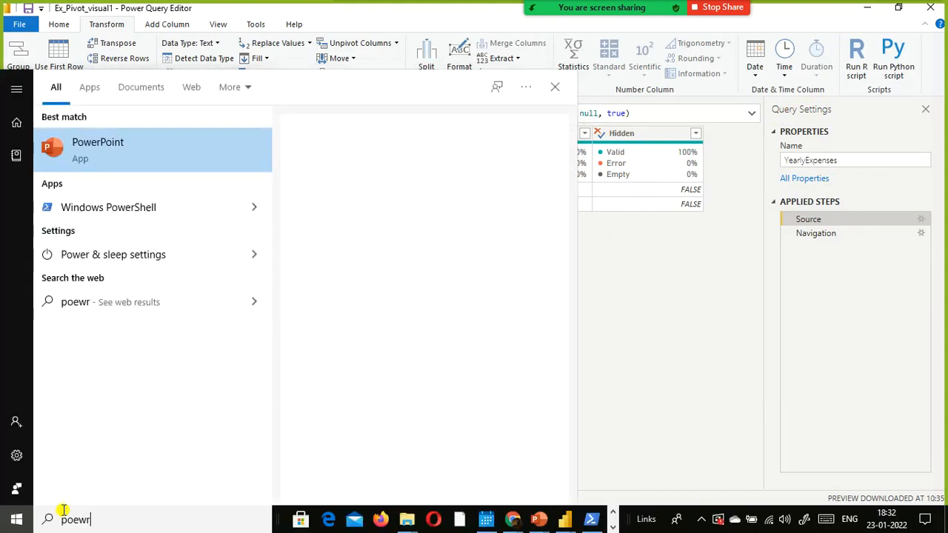
key("BackSpace")
key("BackSpace")
key("BackSpace")
type("wer bi")
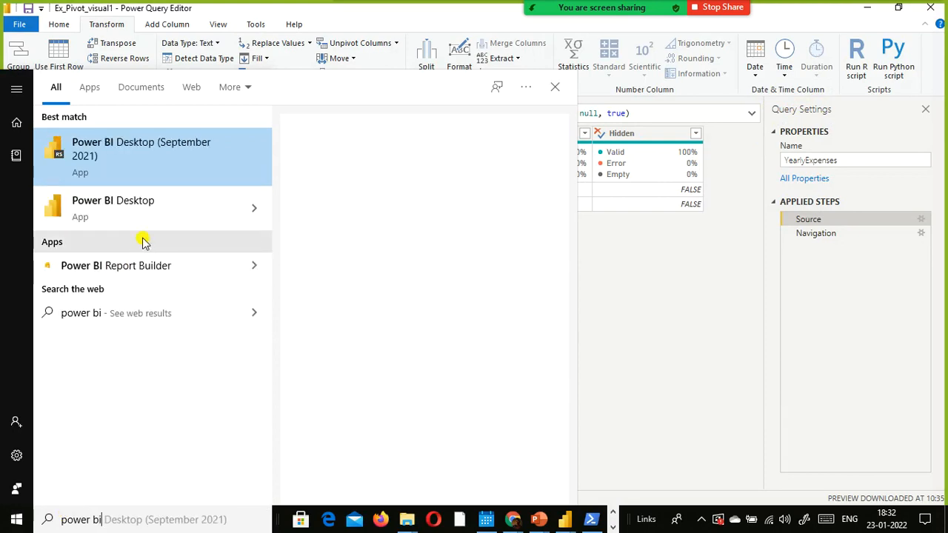
left_click(158, 212)
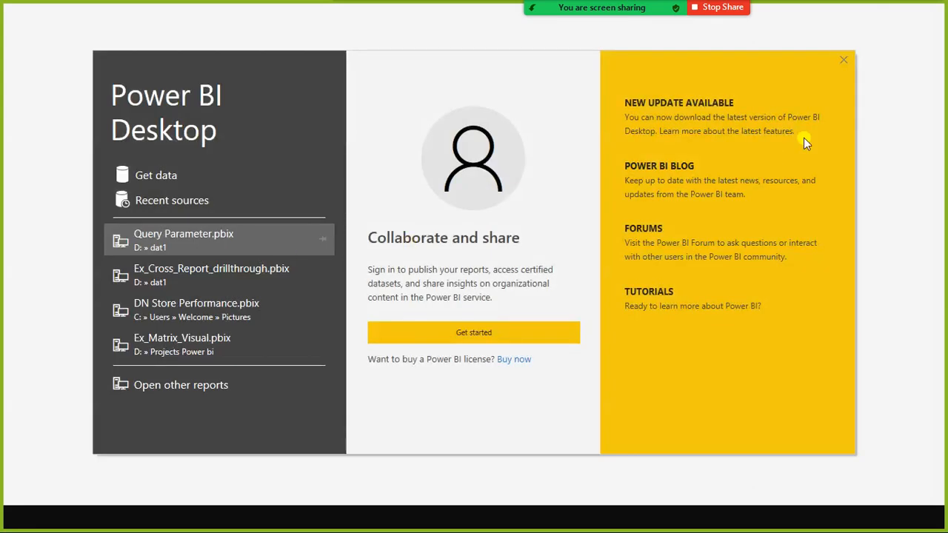
left_click(845, 62)
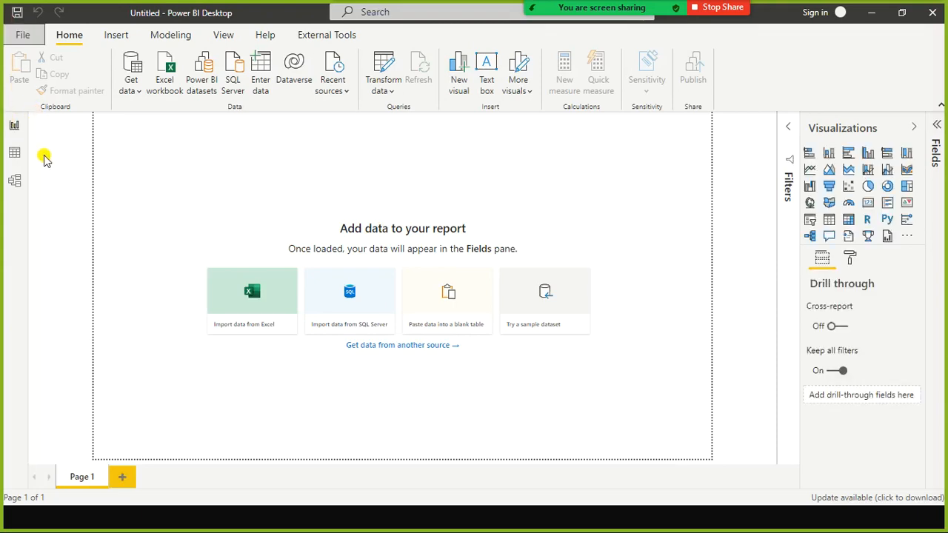
Open Ex_retail_Report.pbix from the recent reports
key("alt+f")
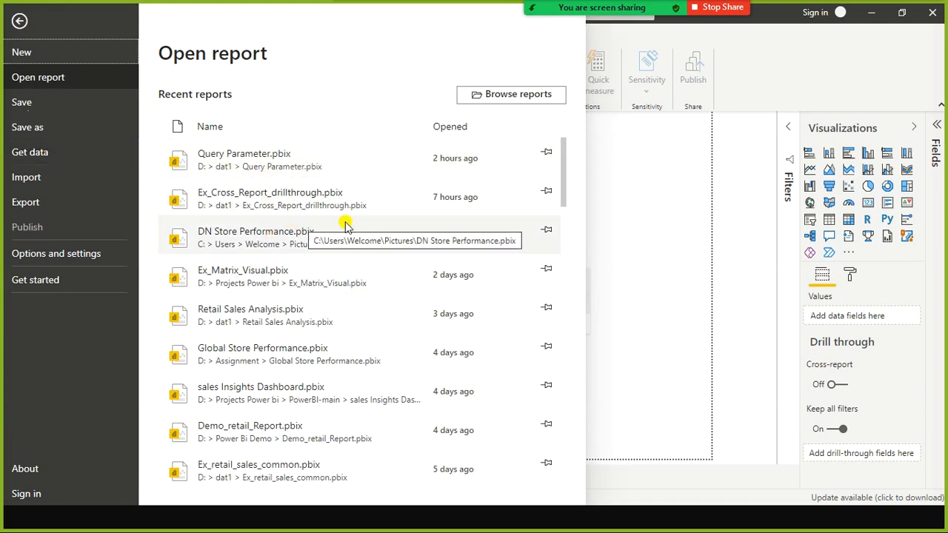
scroll(350, 226, "down", 1)
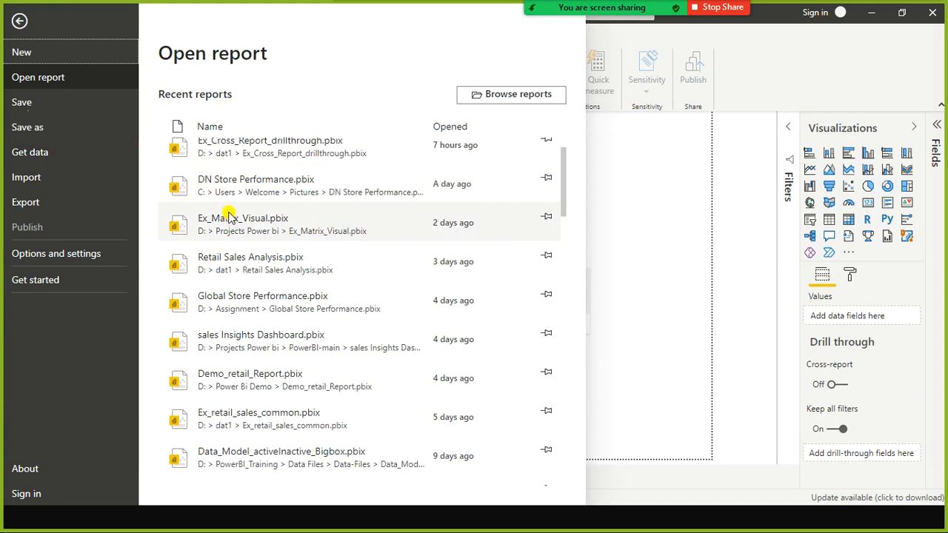
scroll(252, 194, "down", 3)
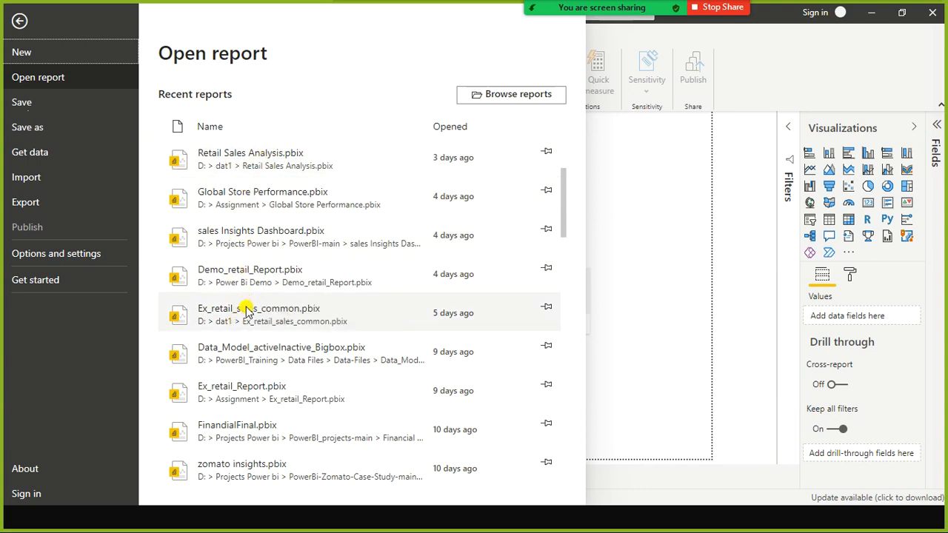
scroll(249, 297, "down", 4)
left_click(255, 234)
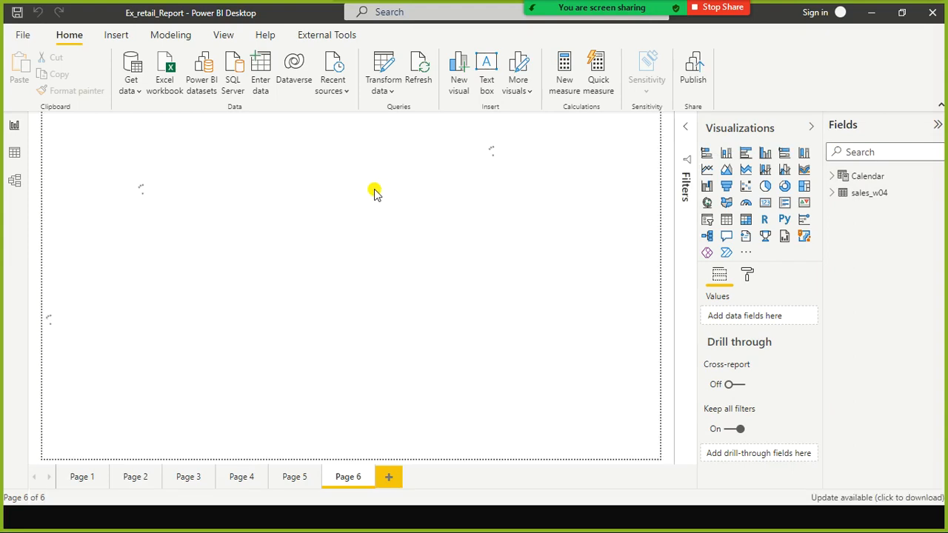
Add two blank report pages and expand the sales_w04 table to show its fields
left_click(380, 478)
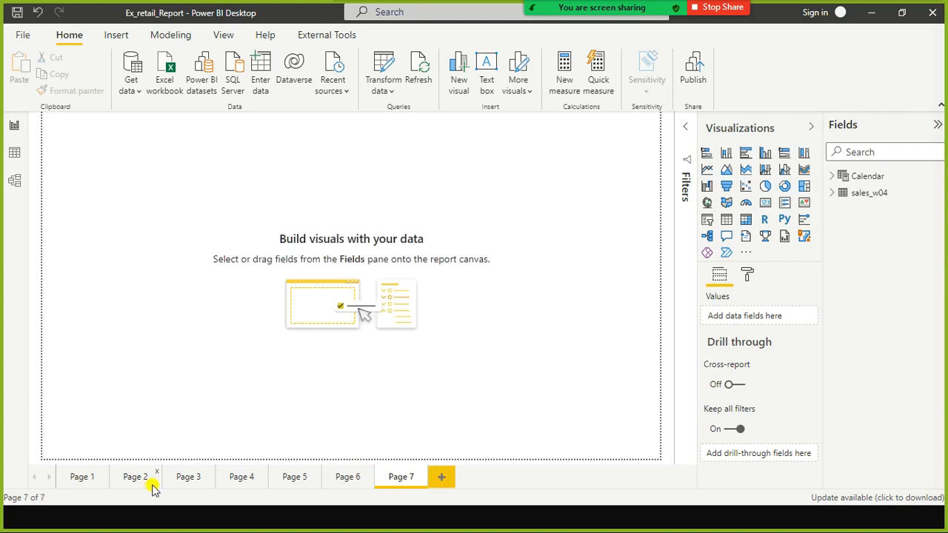
left_click(452, 481)
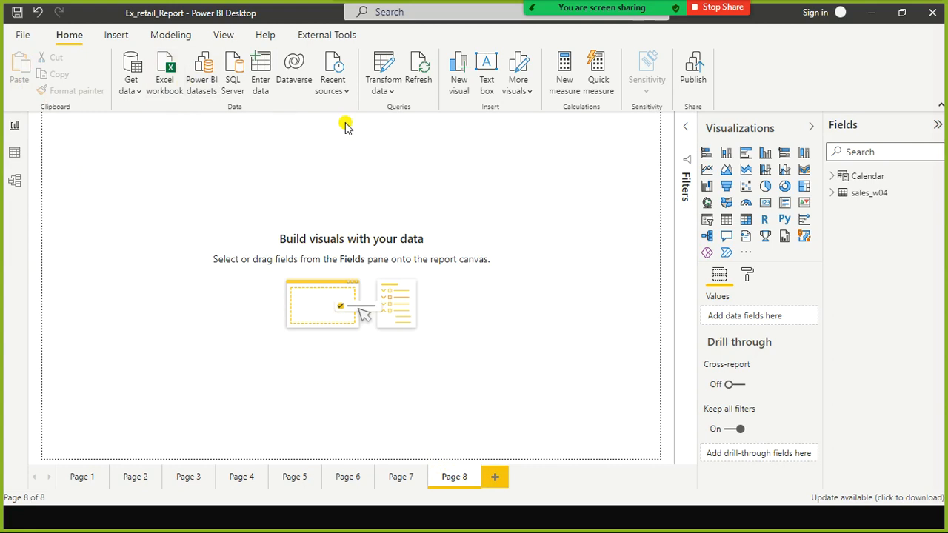
left_click(864, 194)
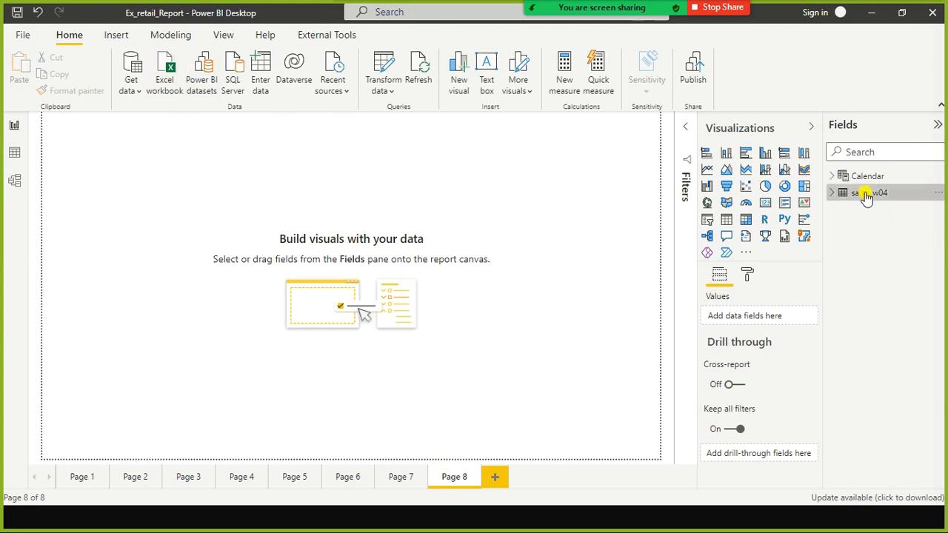
left_click(832, 194)
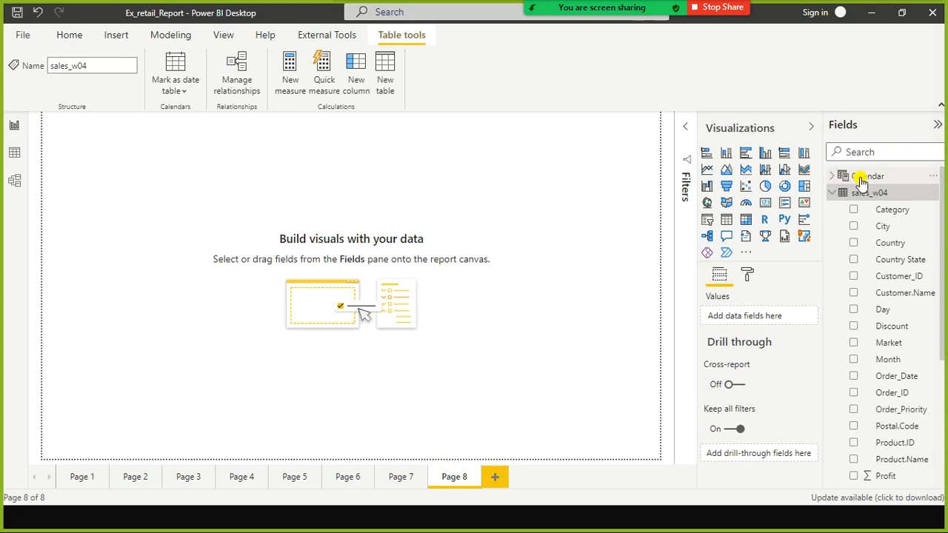
left_click(836, 178)
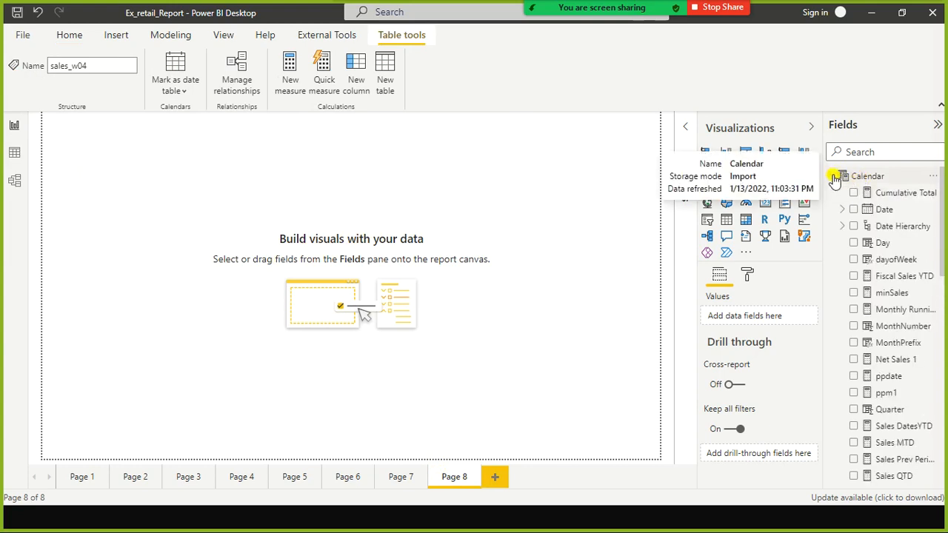
left_click(832, 178)
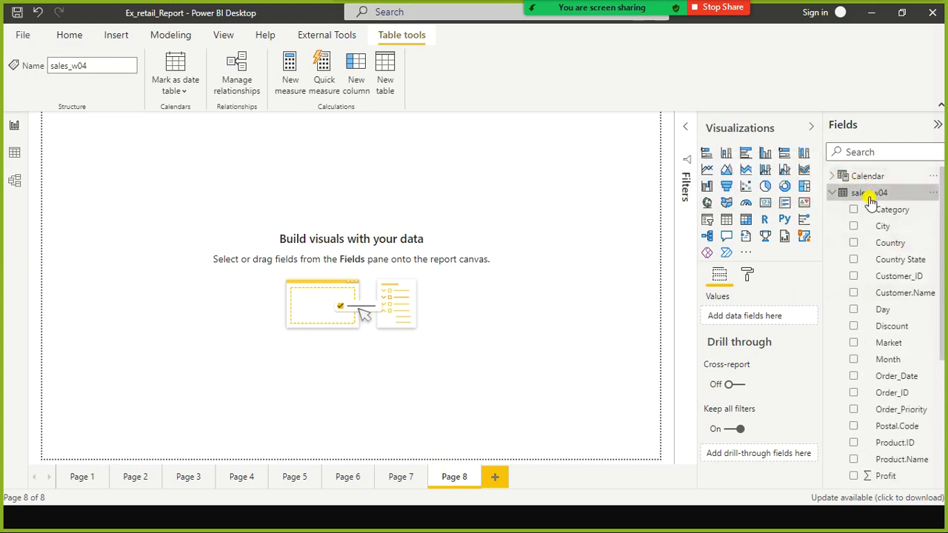
Open the report's queries in Power Query Editor for transforming the data
left_click(70, 34)
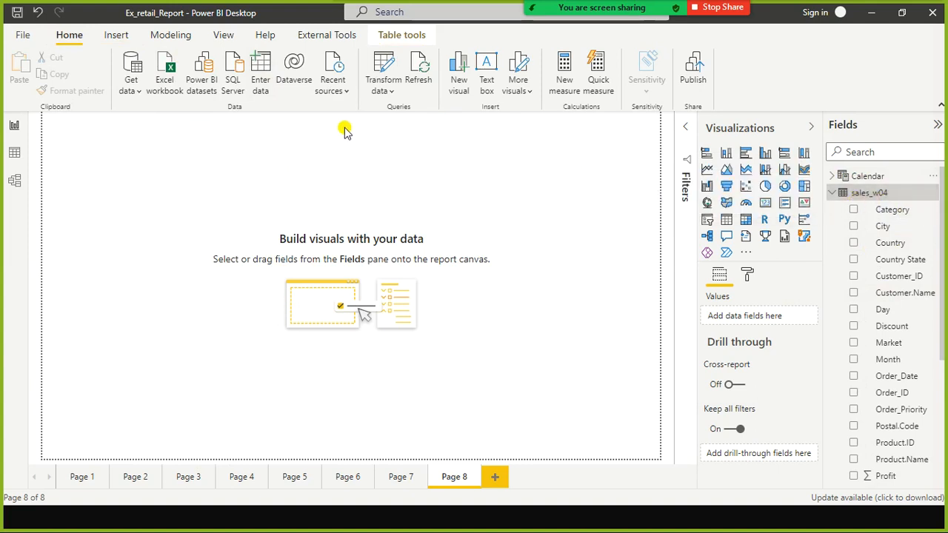
left_click(383, 97)
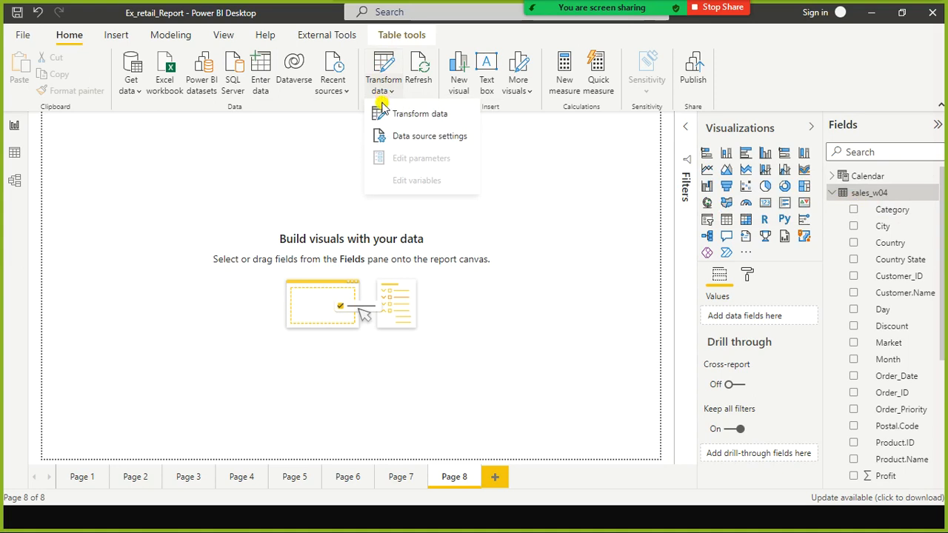
left_click(406, 117)
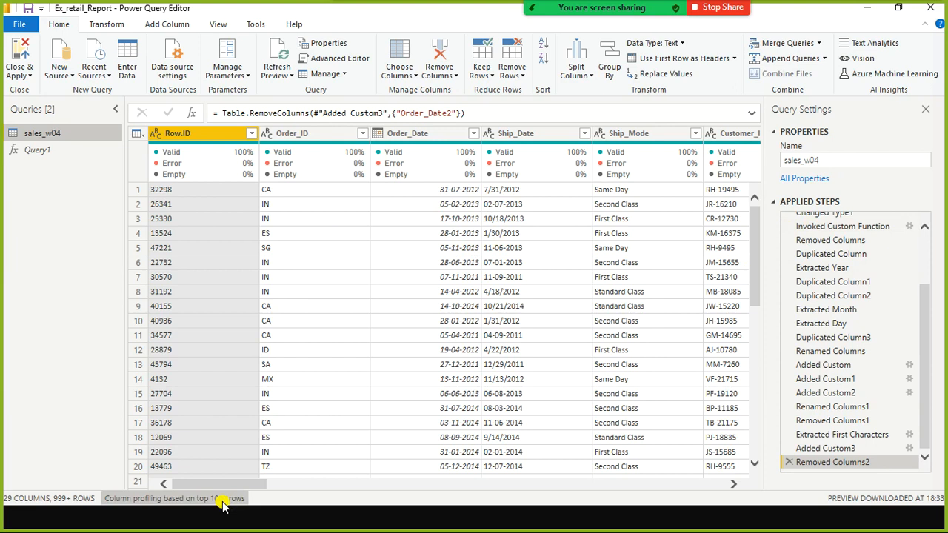
Remove the Row.ID column from the sales_w04 query
left_click_drag(241, 491, 153, 483)
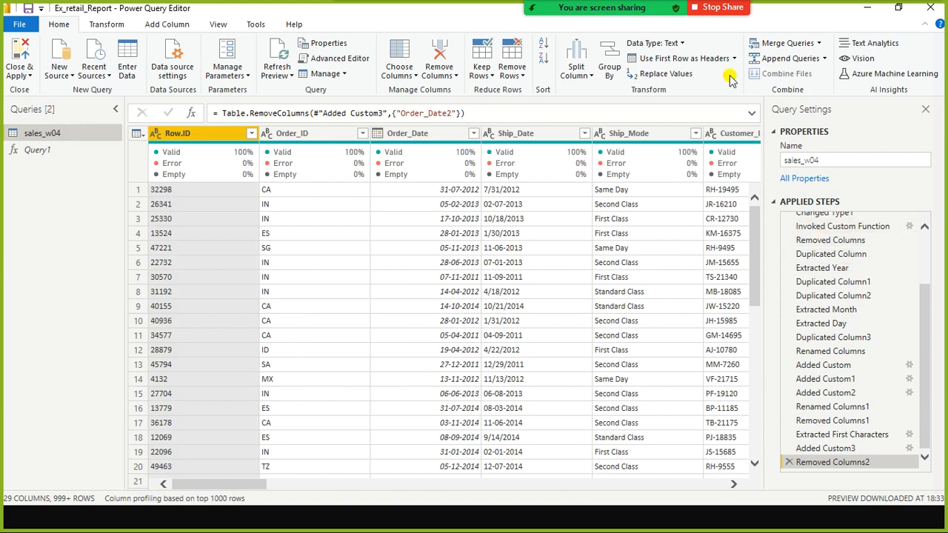
right_click(178, 136)
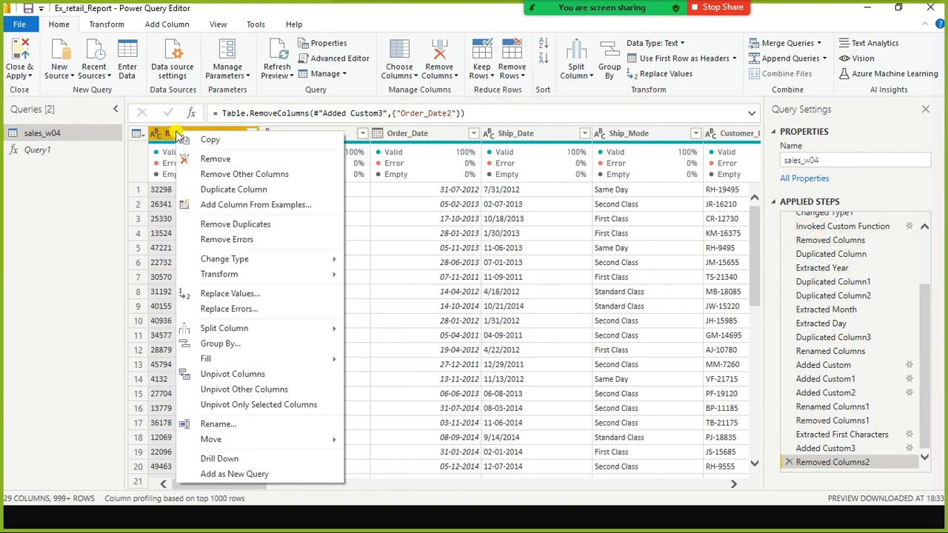
left_click(248, 162)
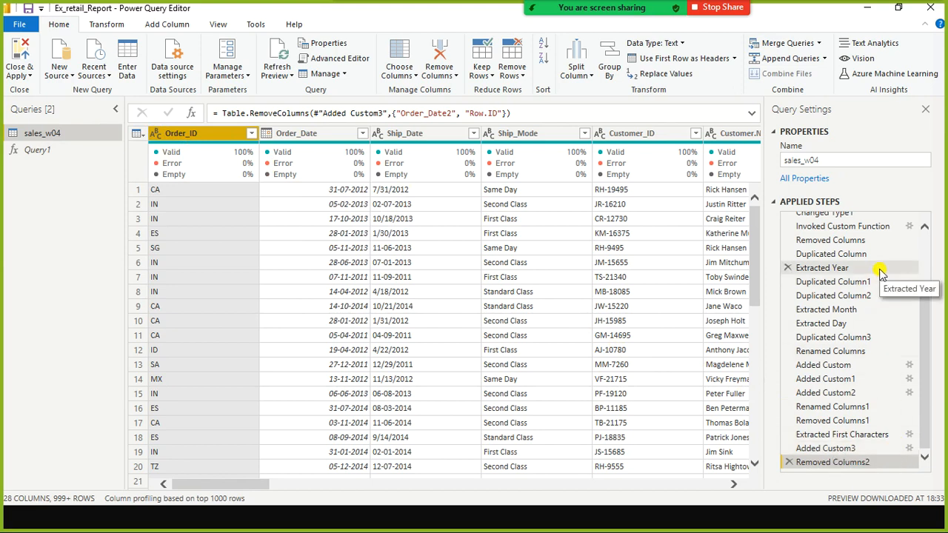
Delete the Duplicated Column2 and Duplicated Column applied steps from the sales_w04 query
left_click(832, 297)
scroll(832, 302, "up", 2)
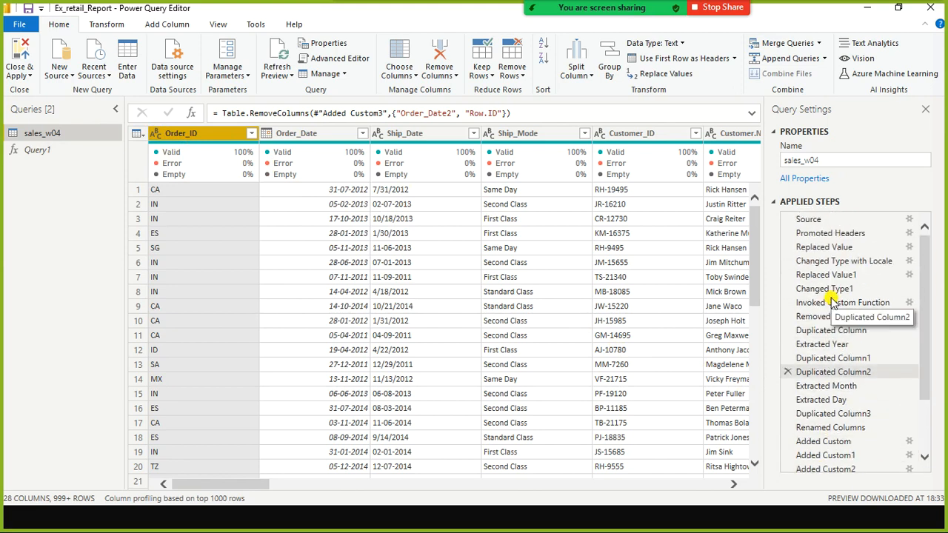
scroll(832, 302, "down", 2)
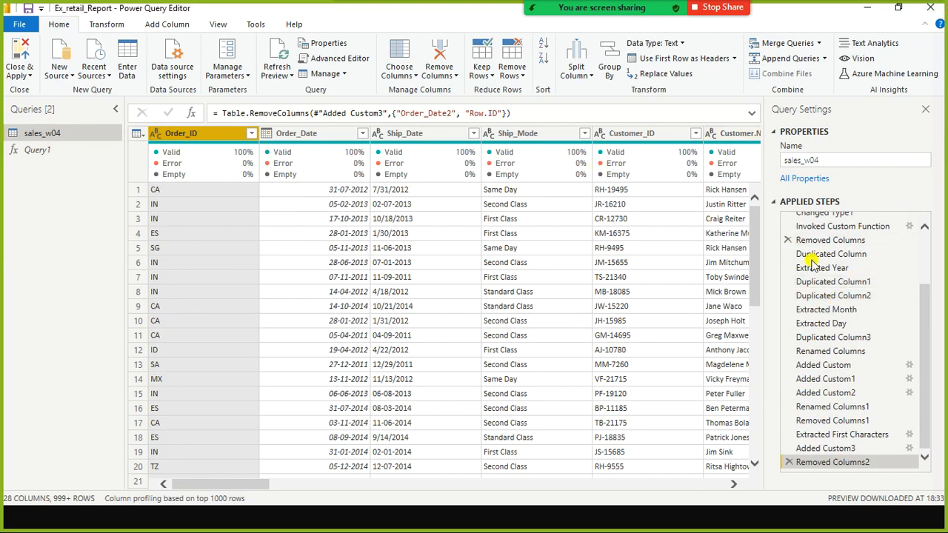
scroll(909, 309, "up", 2)
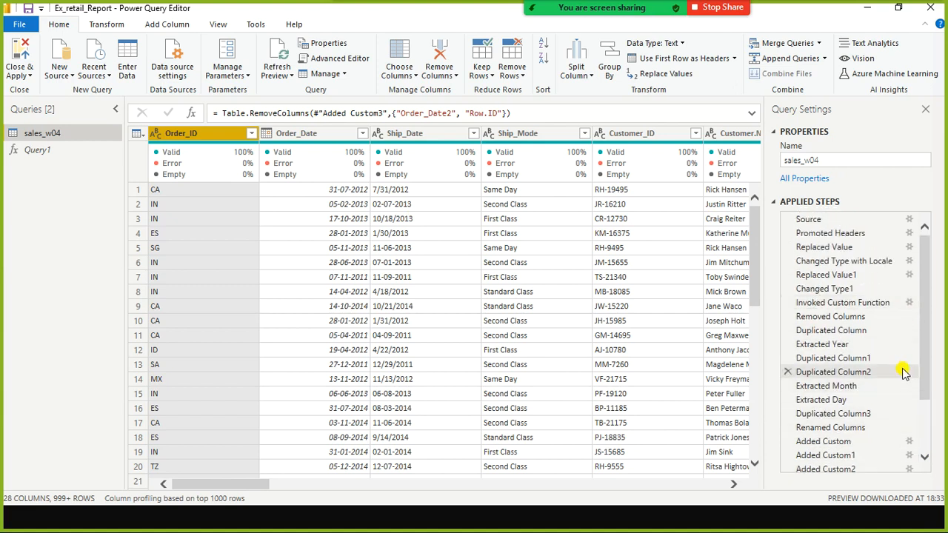
left_click(791, 373)
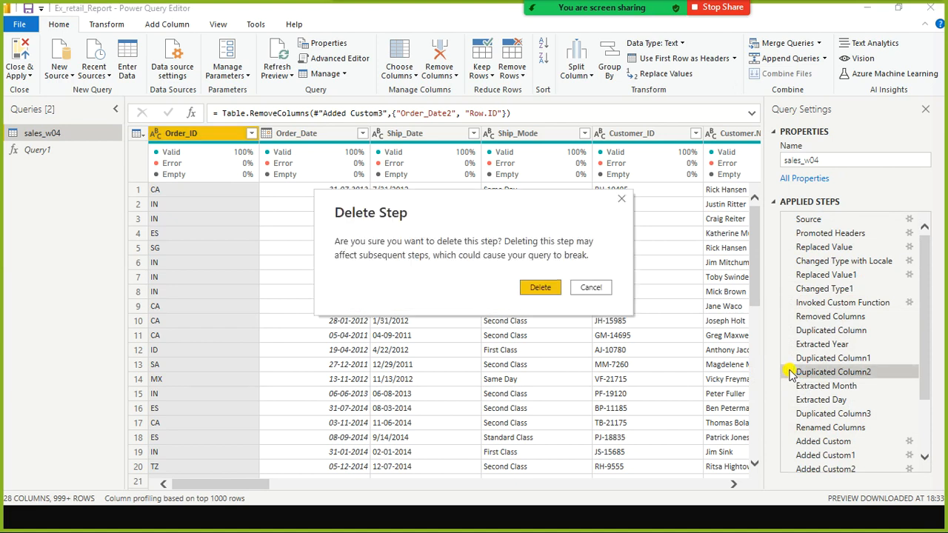
left_click(541, 288)
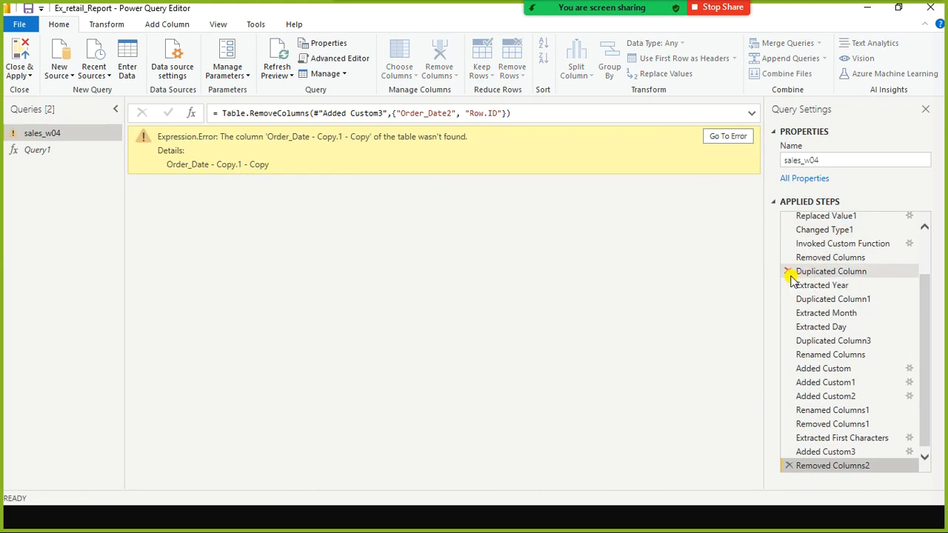
left_click(789, 272)
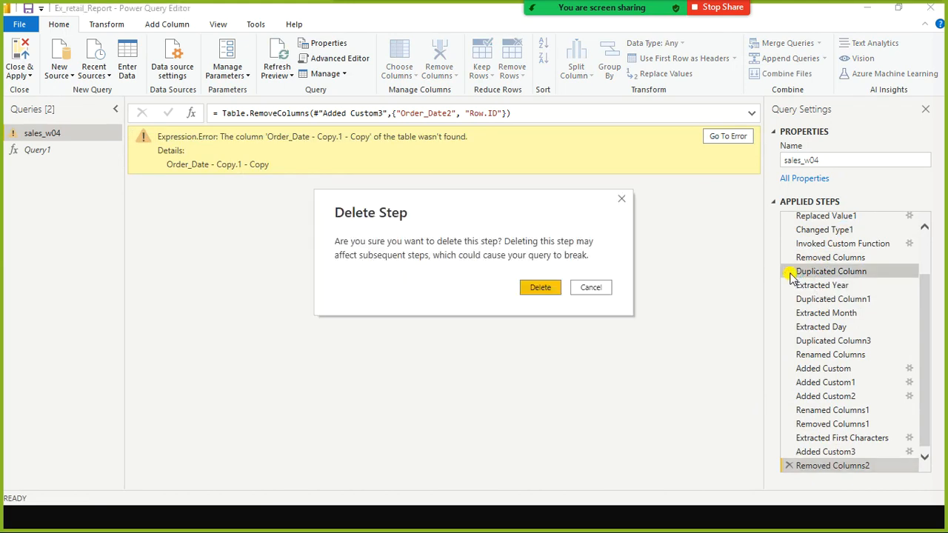
left_click(522, 288)
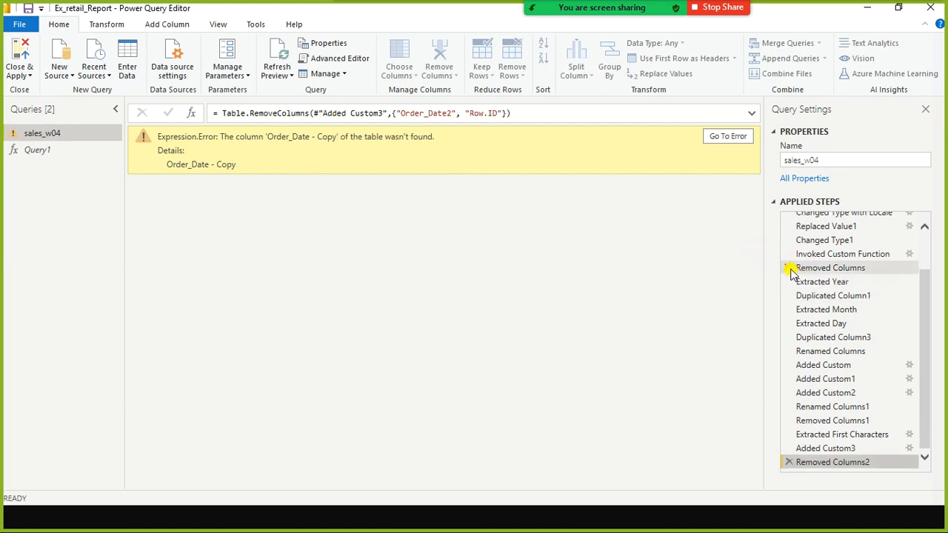
Delete the Removed Columns, Changed Type1 and Extracted Year applied steps from the sales_w04 query
left_click(789, 272)
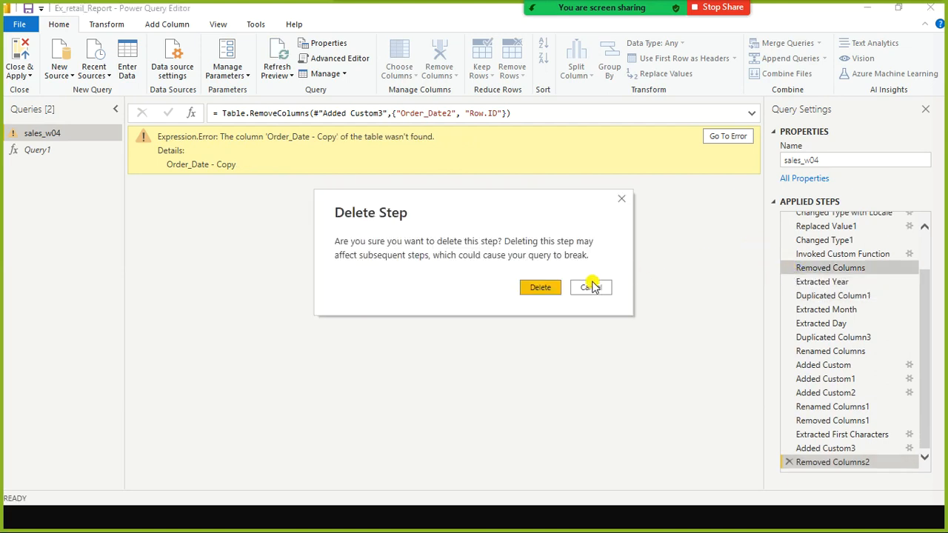
left_click(543, 289)
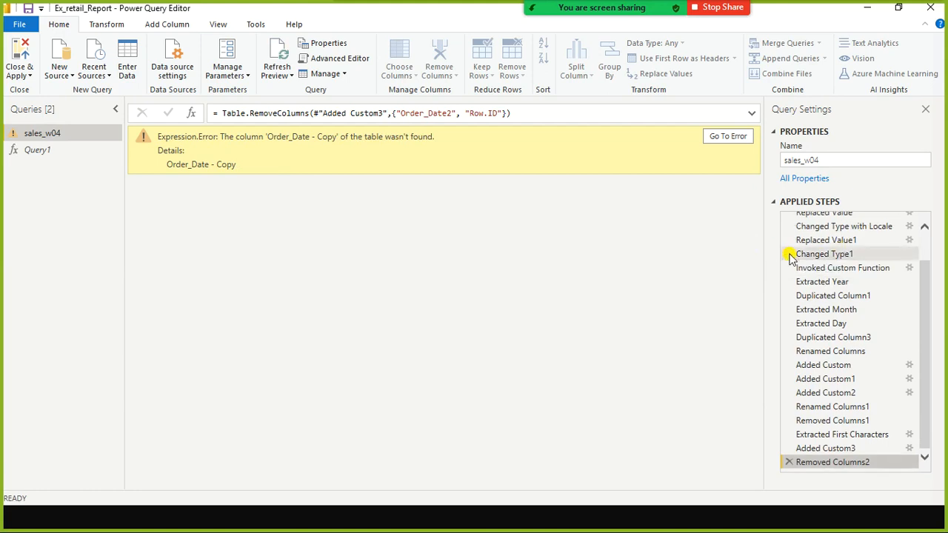
left_click(789, 254)
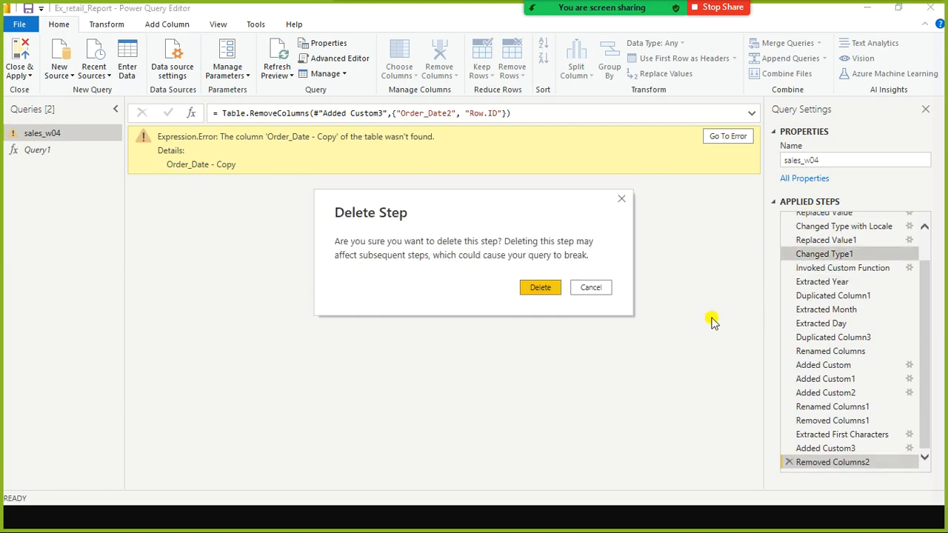
left_click(580, 290)
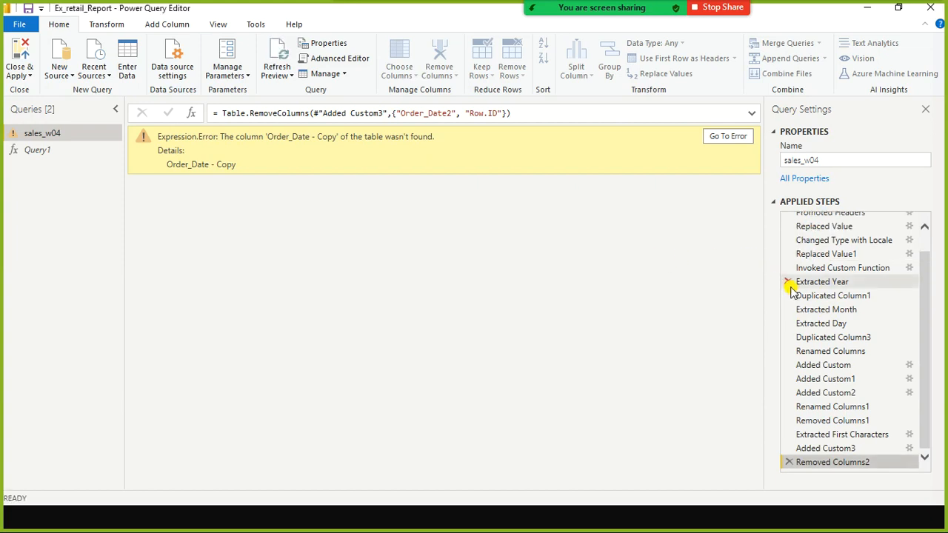
left_click(789, 282)
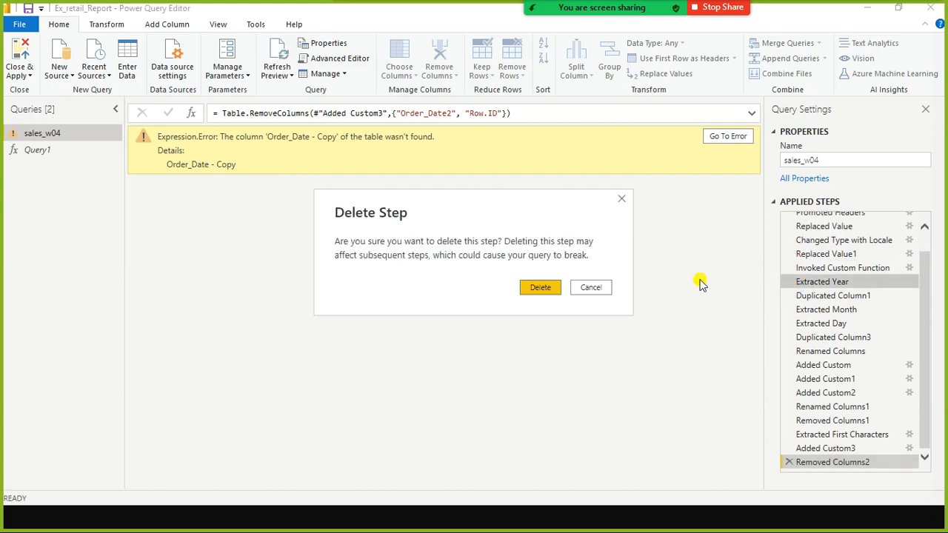
left_click(540, 288)
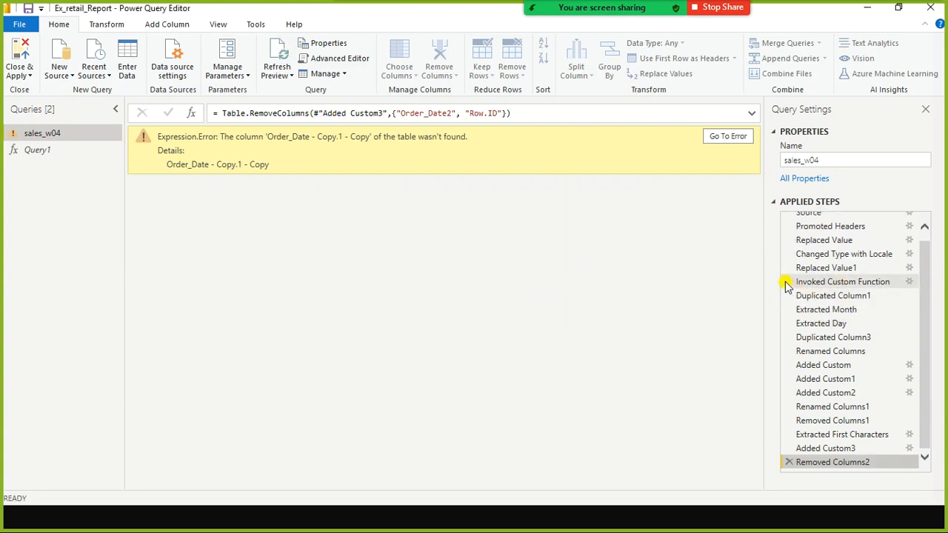
Abandon deleting the Invoked Custom Function step and close Power Query Editor without applying the changes
left_click(789, 282)
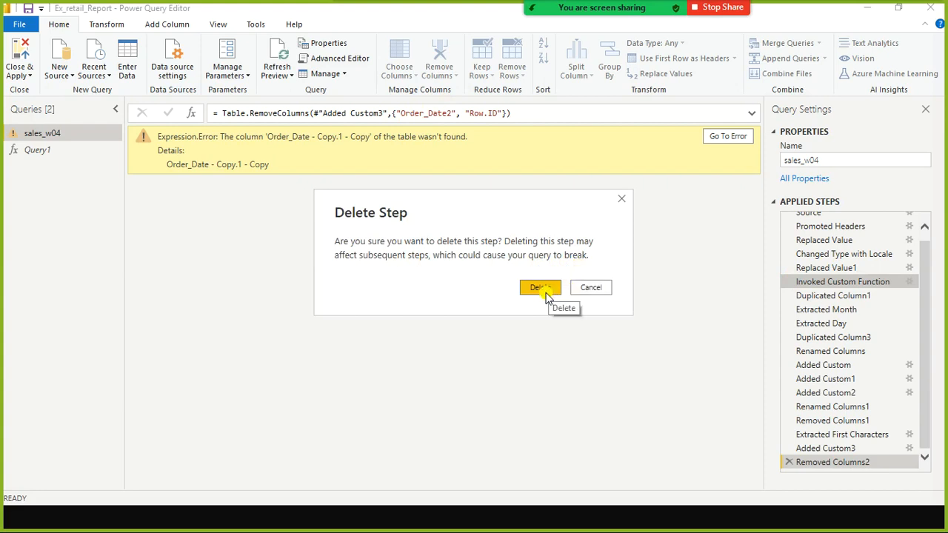
left_click(606, 289)
left_click(930, 7)
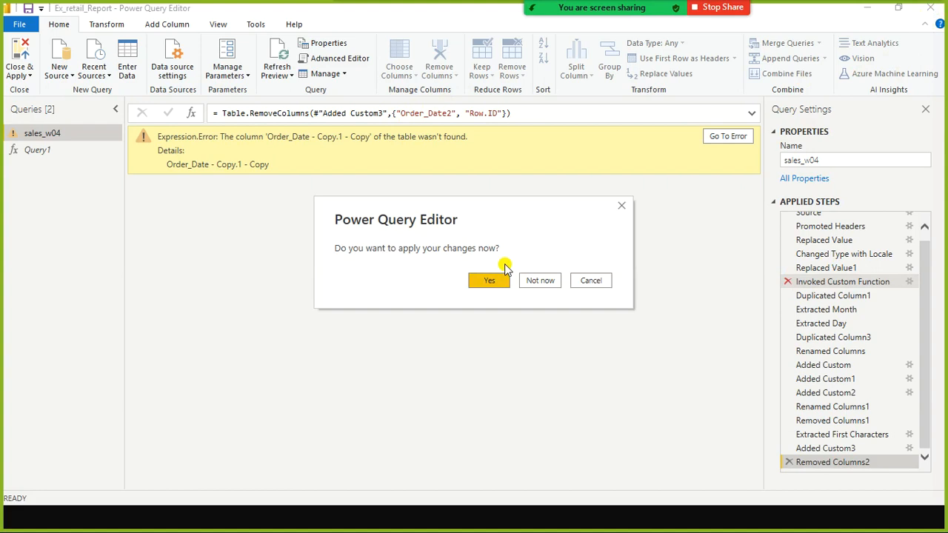
left_click(541, 280)
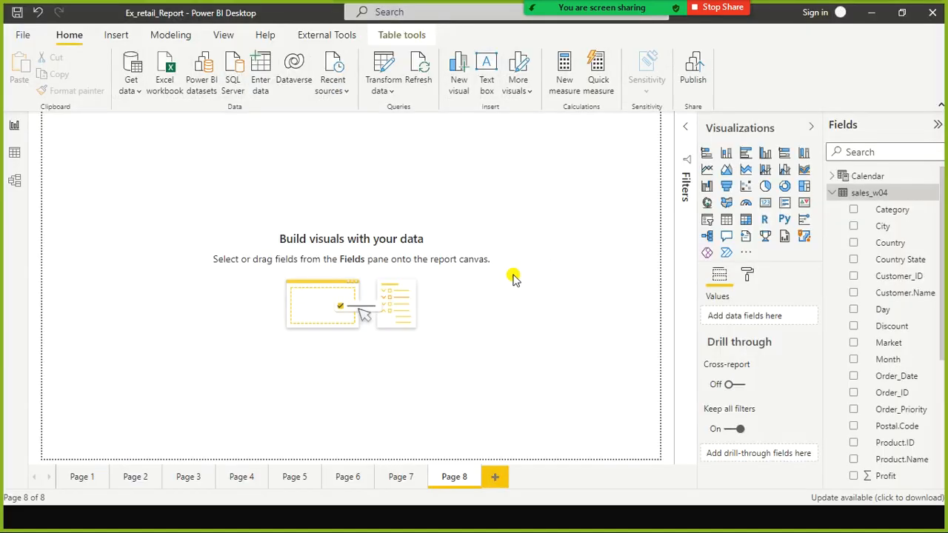
Save a copy of the report as dataTransformation_part1 in the dat1 folder without applying the pending query changes
left_click(20, 36)
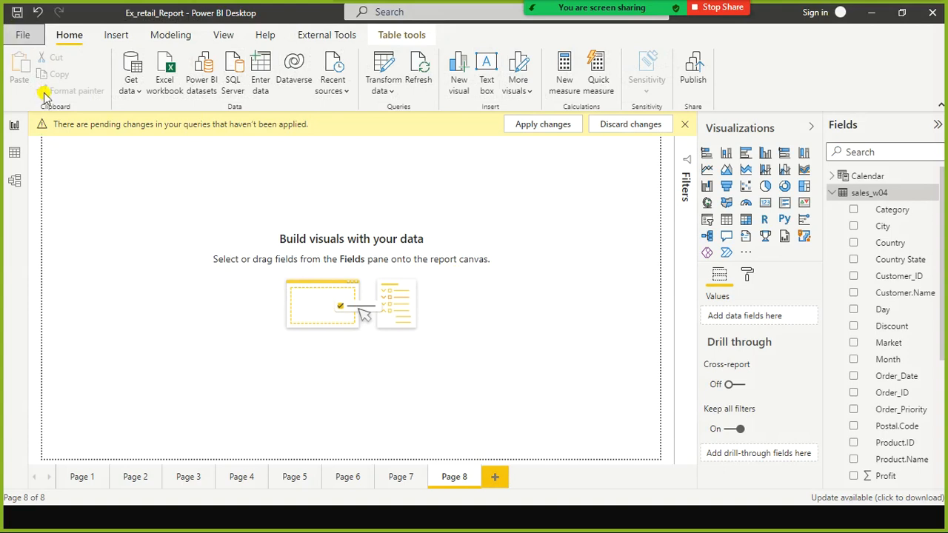
left_click(58, 132)
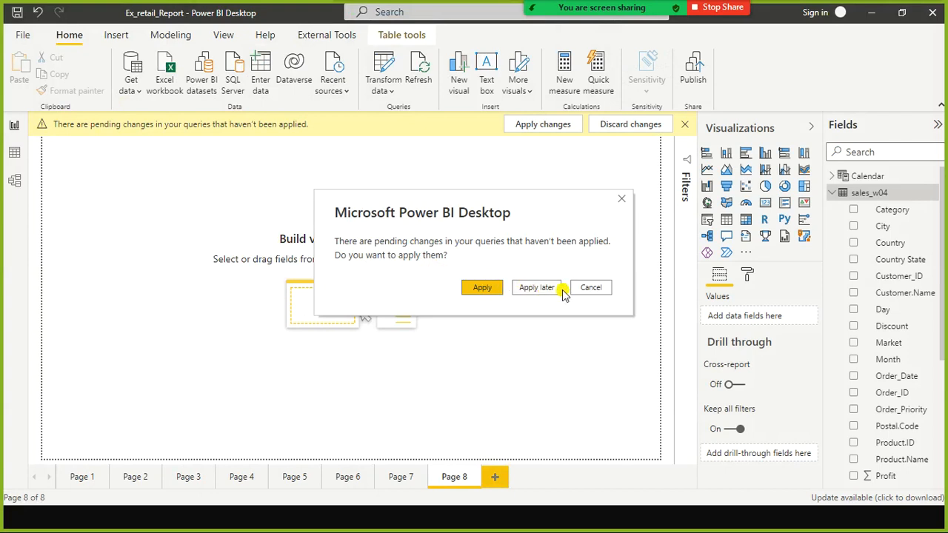
left_click(540, 287)
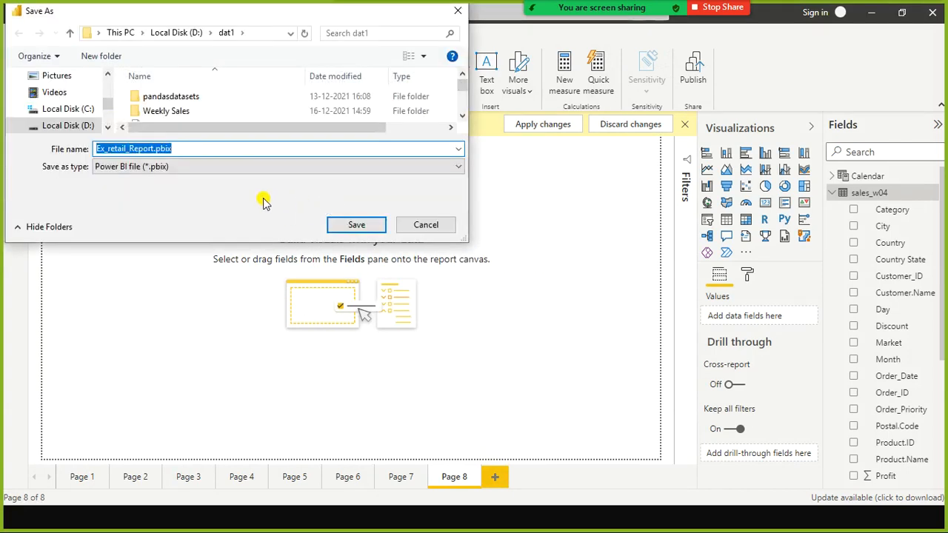
left_click(281, 148)
double_click(281, 148)
type("dat")
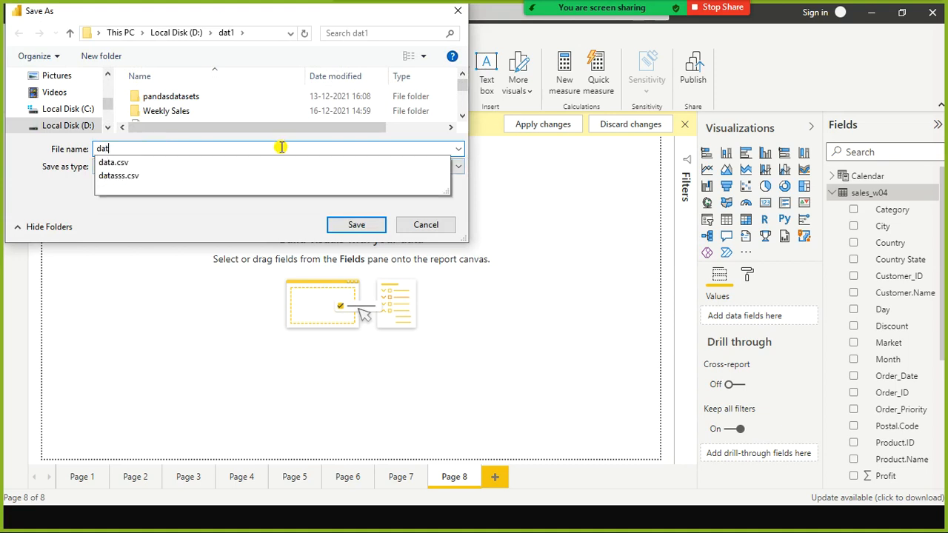
type("t")
key("BackSpace")
type("Transformation_part1")
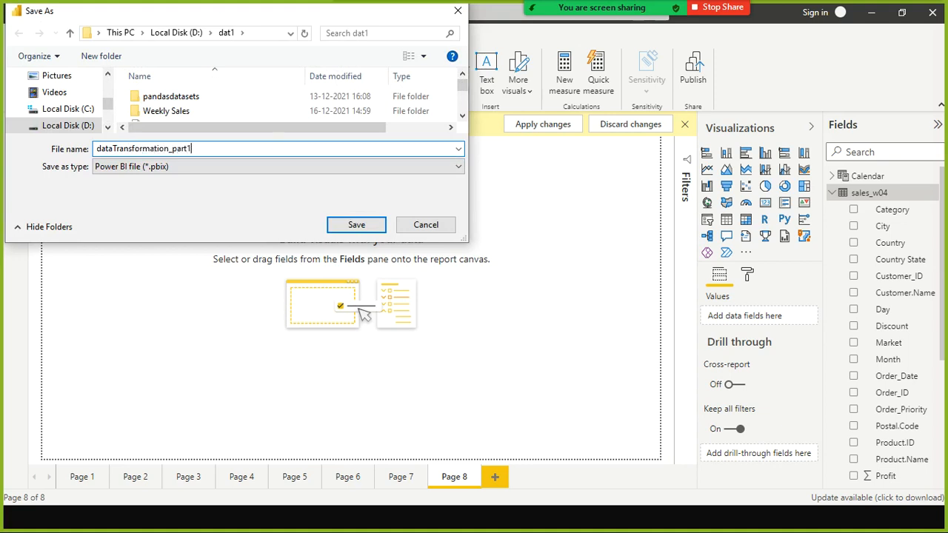
key("Return")
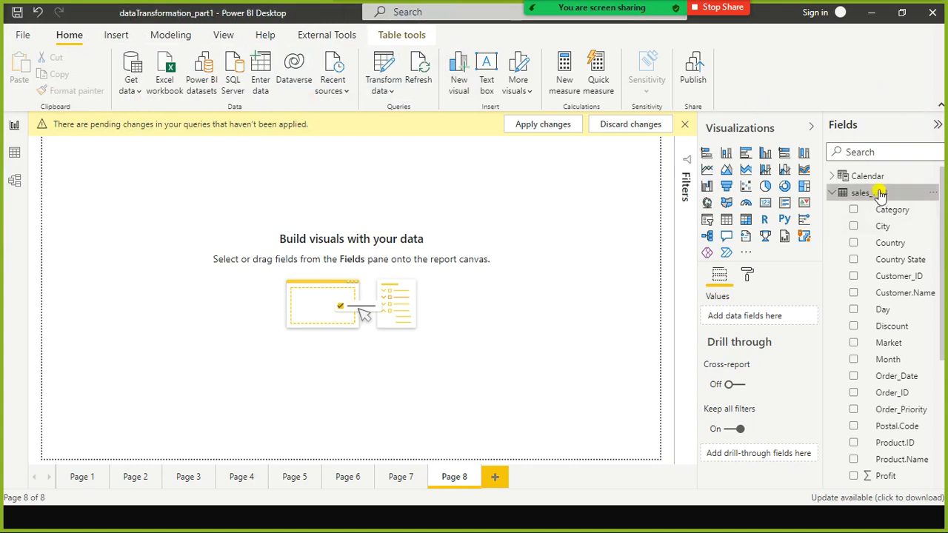
Try to delete the sales_w04 table from the model while query changes are pending
left_click(934, 193)
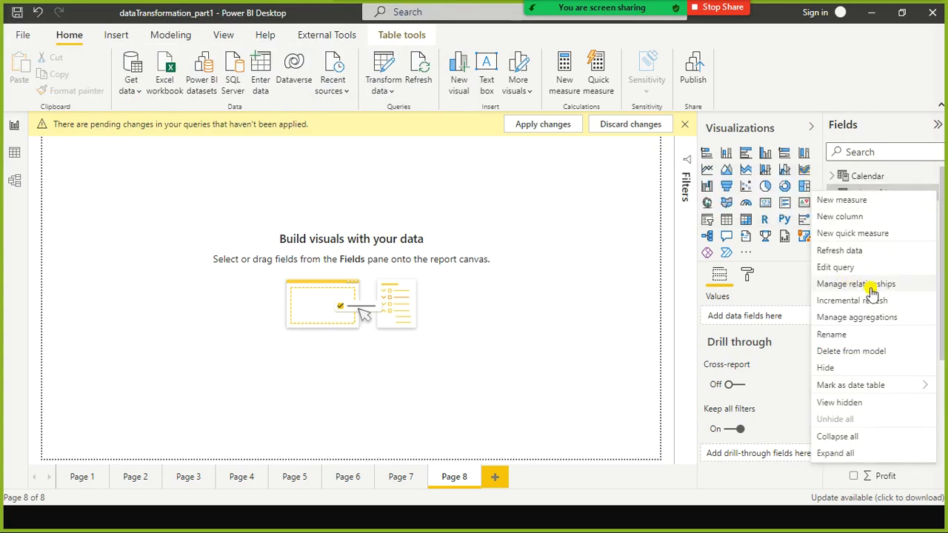
left_click(860, 352)
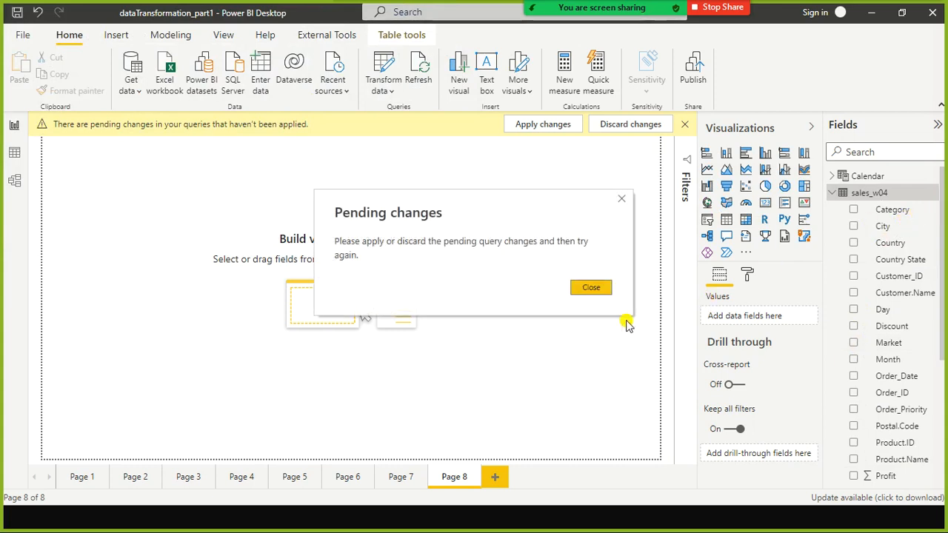
left_click(590, 287)
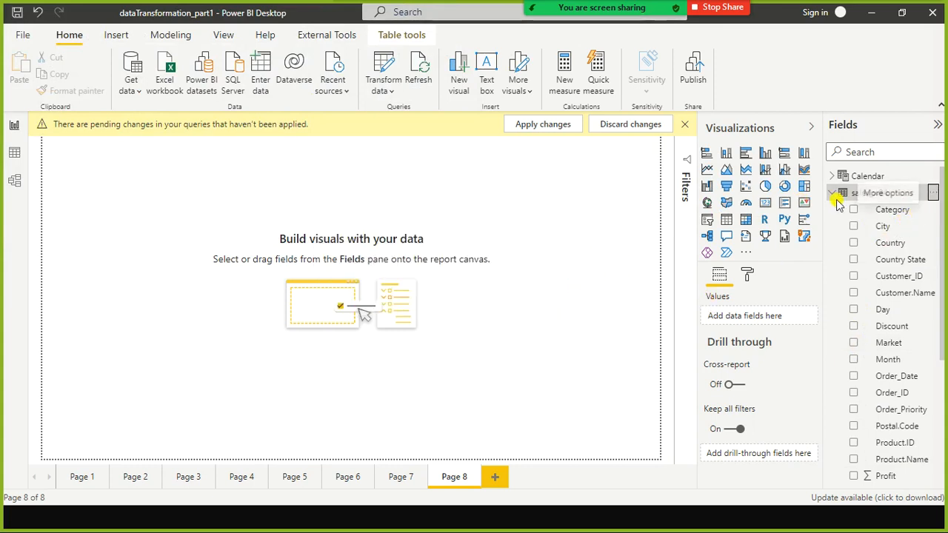
left_click(936, 194)
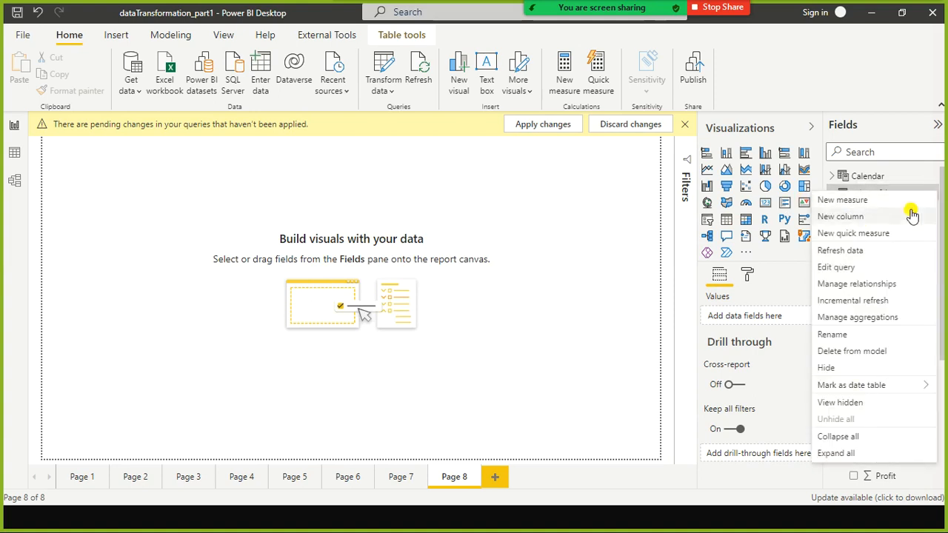
left_click(860, 351)
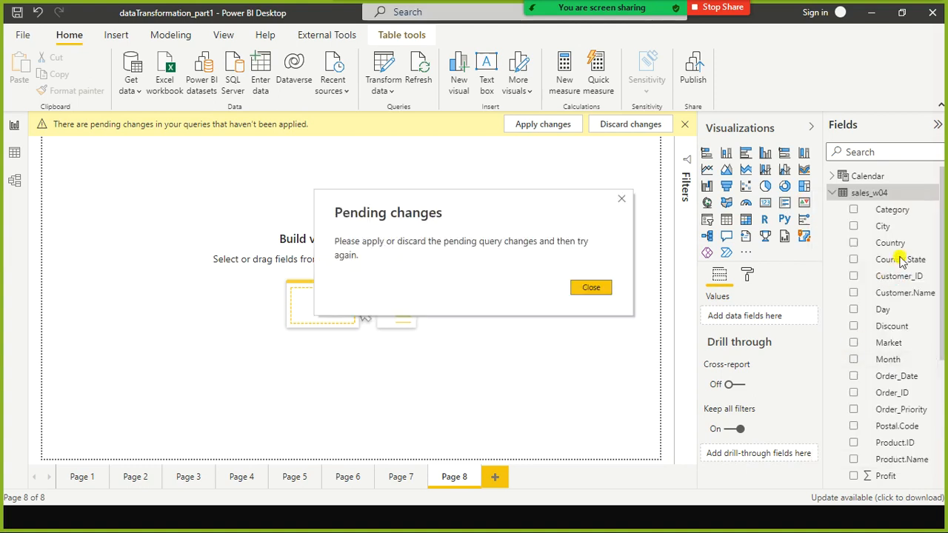
left_click(606, 294)
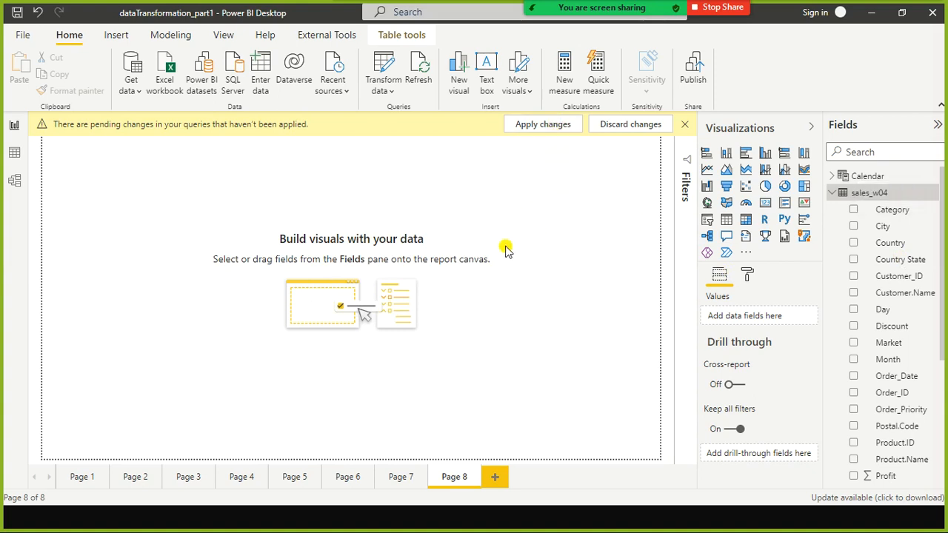
Try to apply the pending query changes to the sales_w04 table
left_click(551, 127)
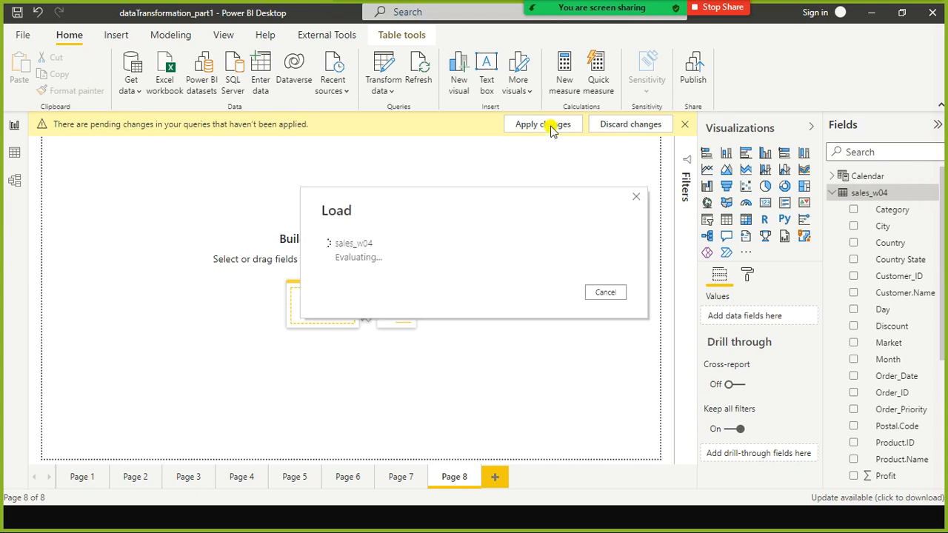
left_click(615, 295)
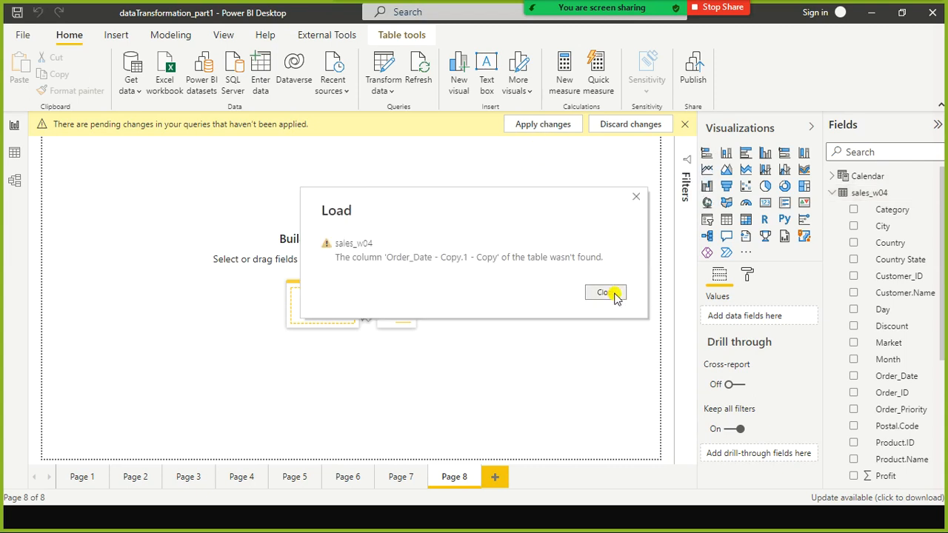
left_click(606, 292)
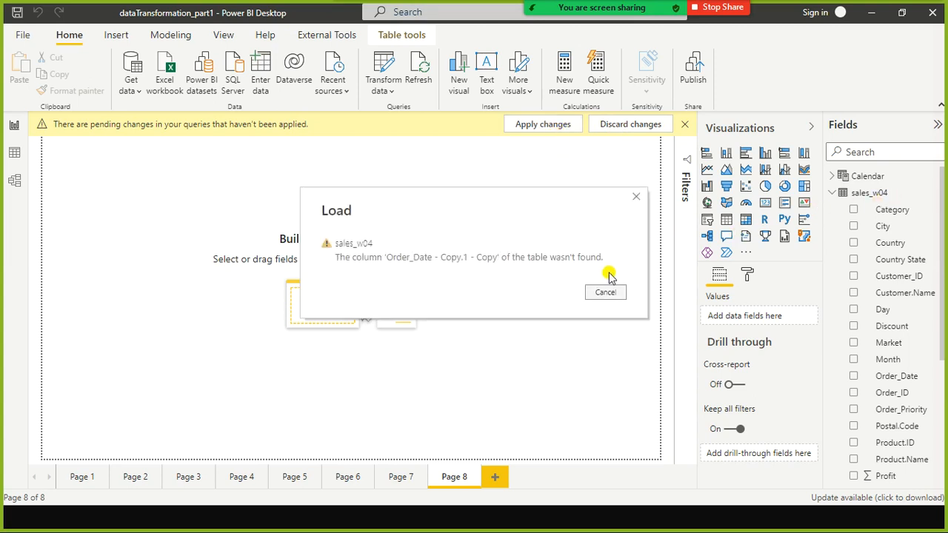
Close the load dialog and discard the pending query changes to sales_w04
left_click(645, 127)
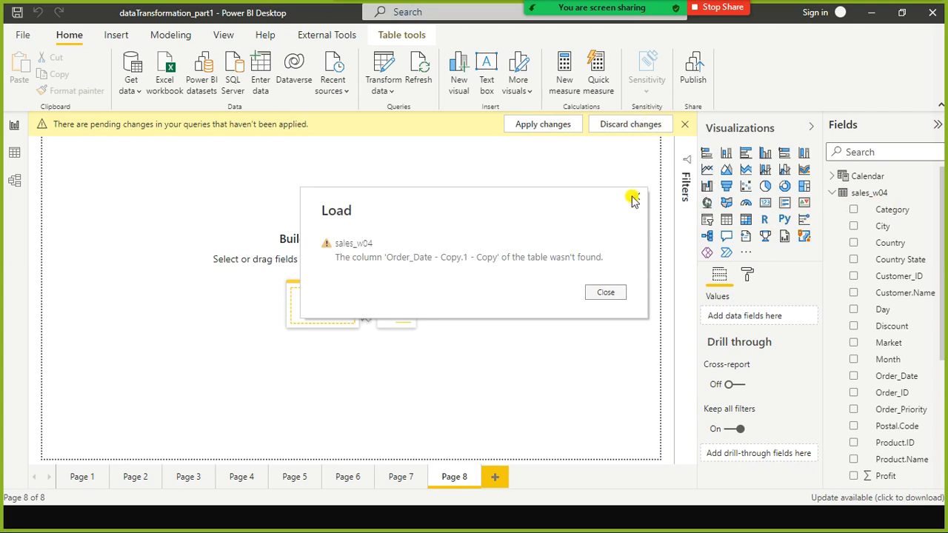
left_click(636, 196)
left_click(643, 127)
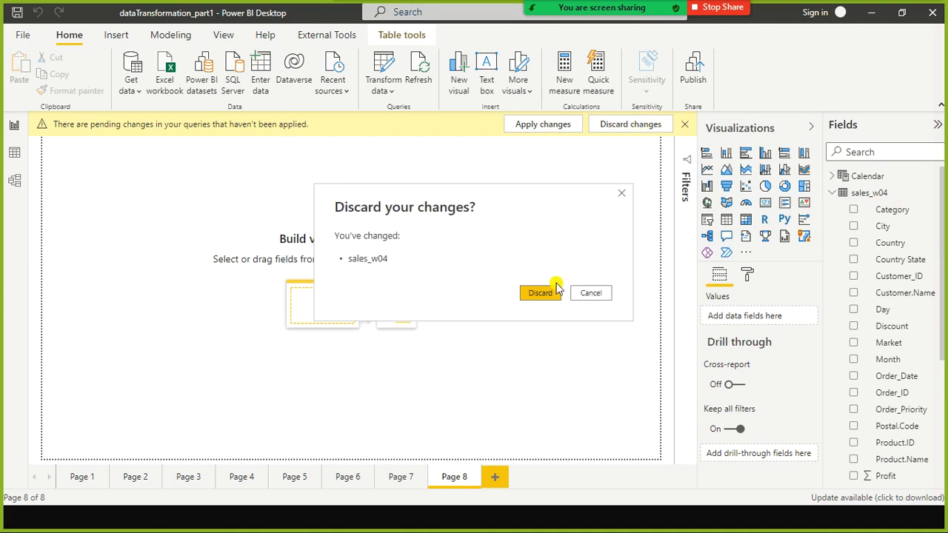
left_click(549, 290)
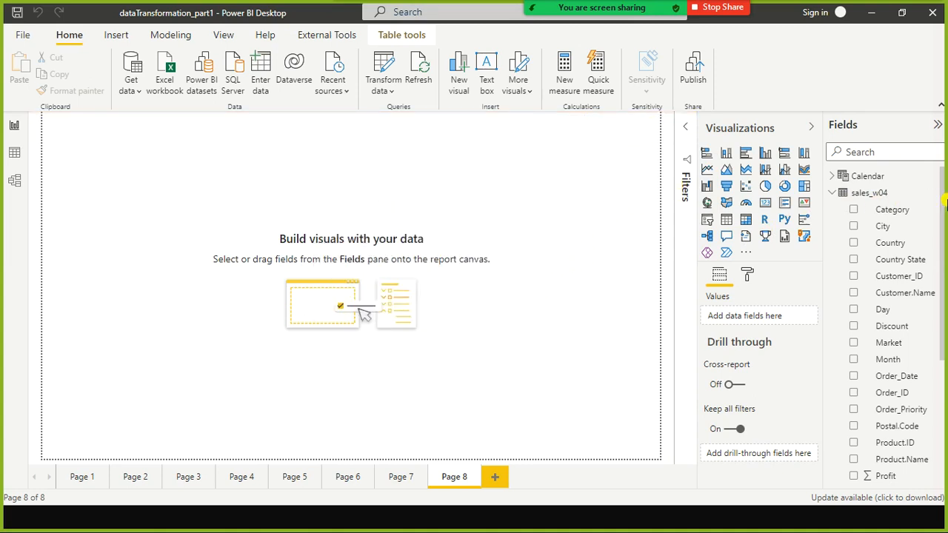
Collapse the sales_w04 table and delete it from the model
left_click(836, 194)
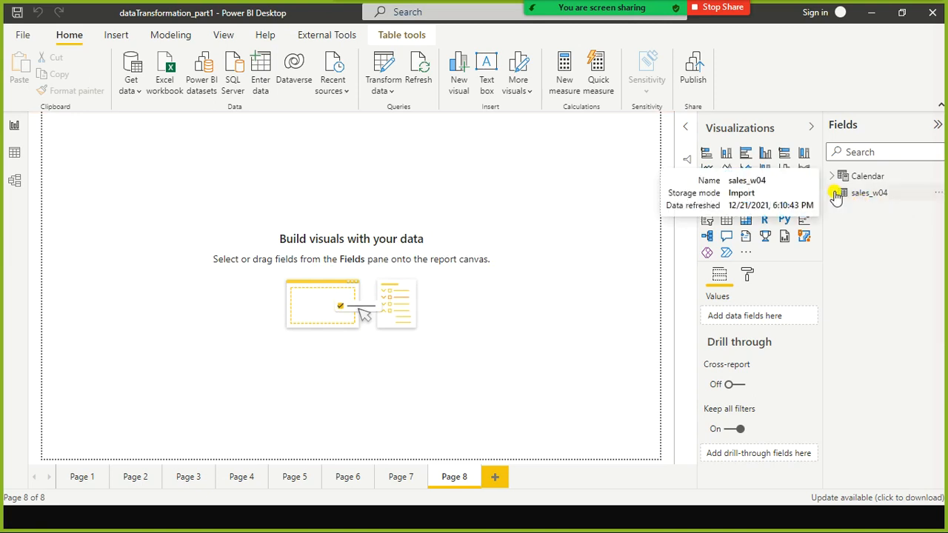
left_click(937, 193)
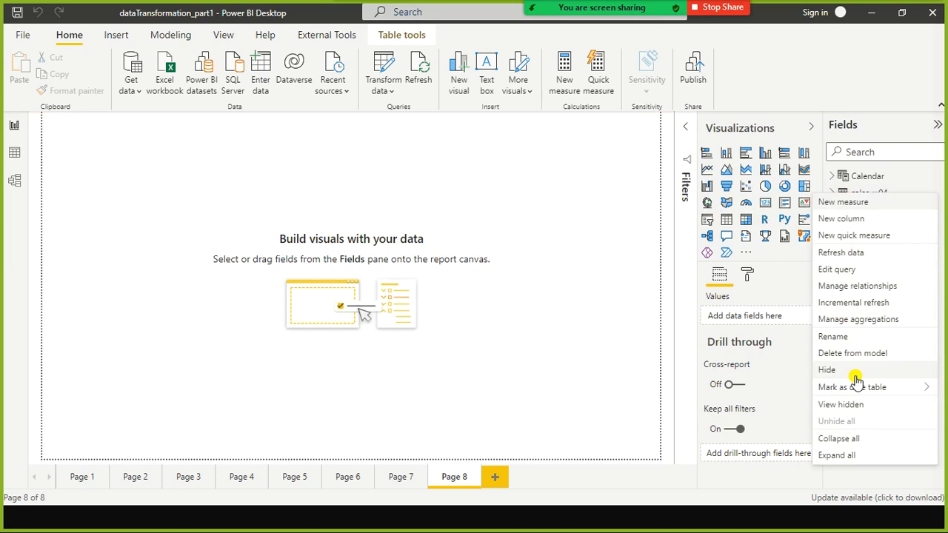
left_click(866, 354)
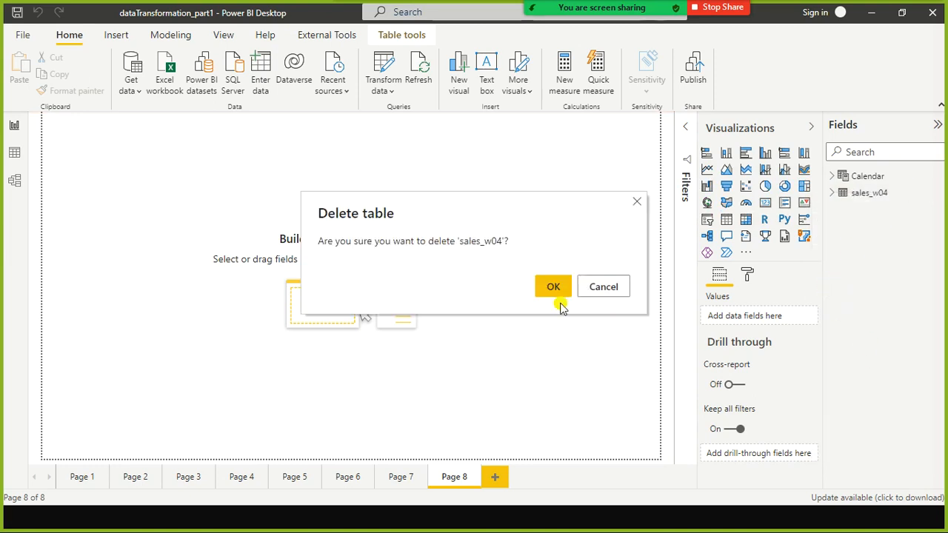
left_click(556, 290)
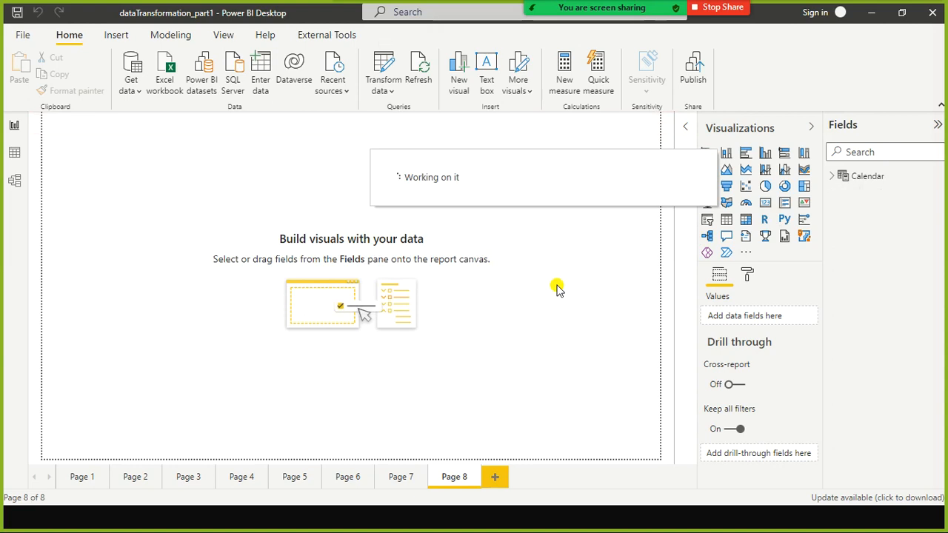
Start an Excel workbook import and list all file types in the dat1 folder
left_click(123, 92)
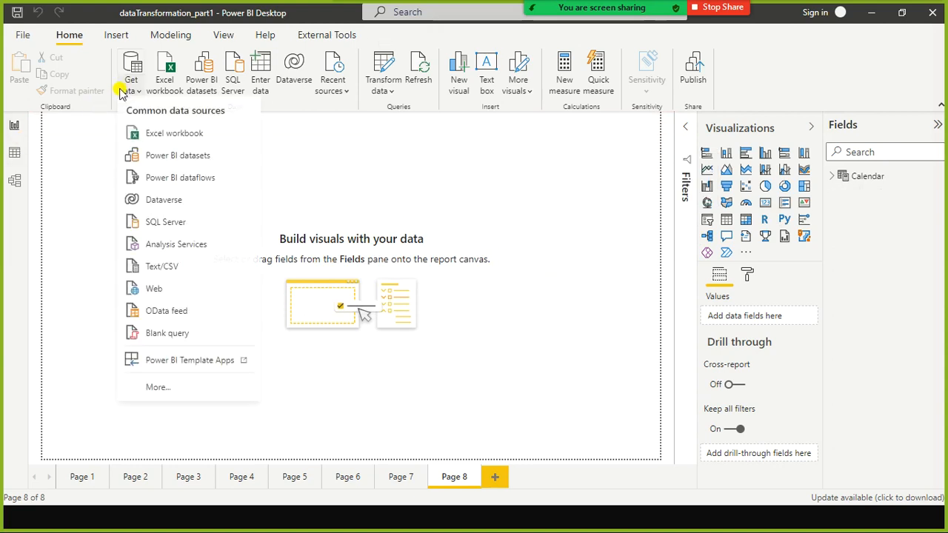
left_click(163, 133)
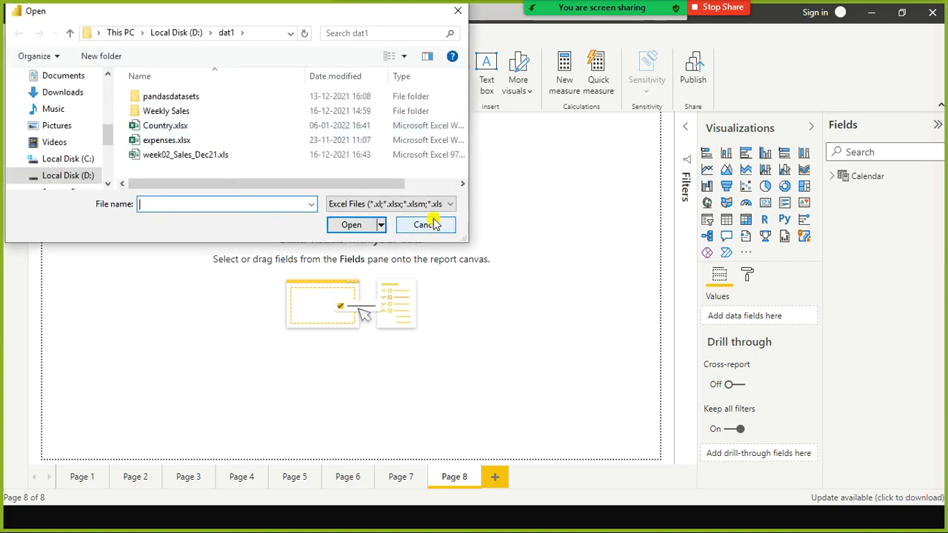
left_click(437, 204)
left_click(419, 228)
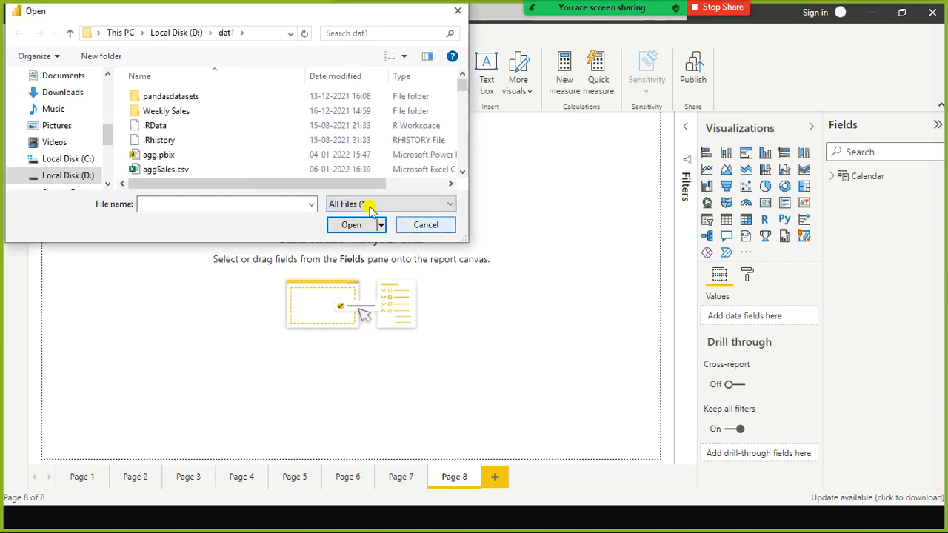
Open sales_w04.csv from the dat1 folder and load it into the model
left_click(202, 169)
scroll(199, 158, "down", 8)
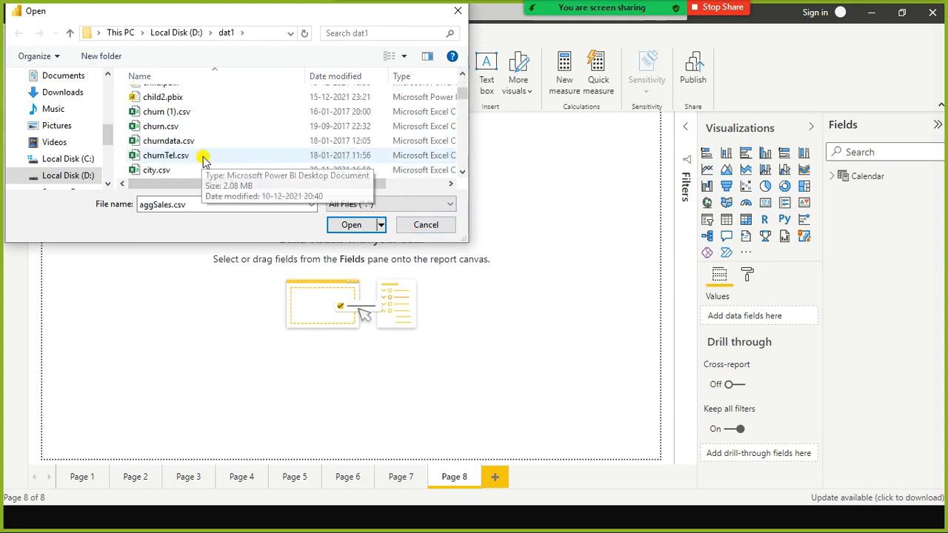
scroll(203, 156, "down", 8)
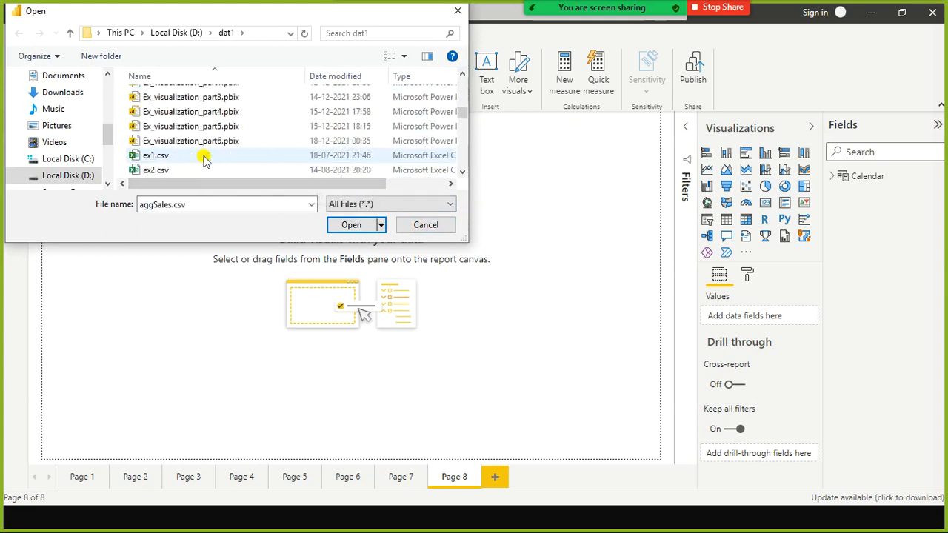
left_click(201, 156)
left_click(12, 517)
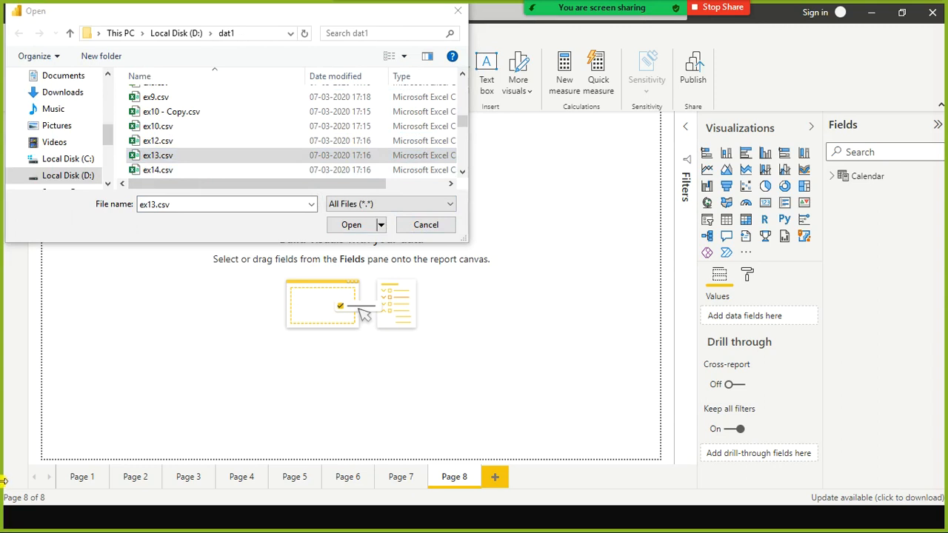
left_click(47, 194)
scroll(252, 140, "up", 8)
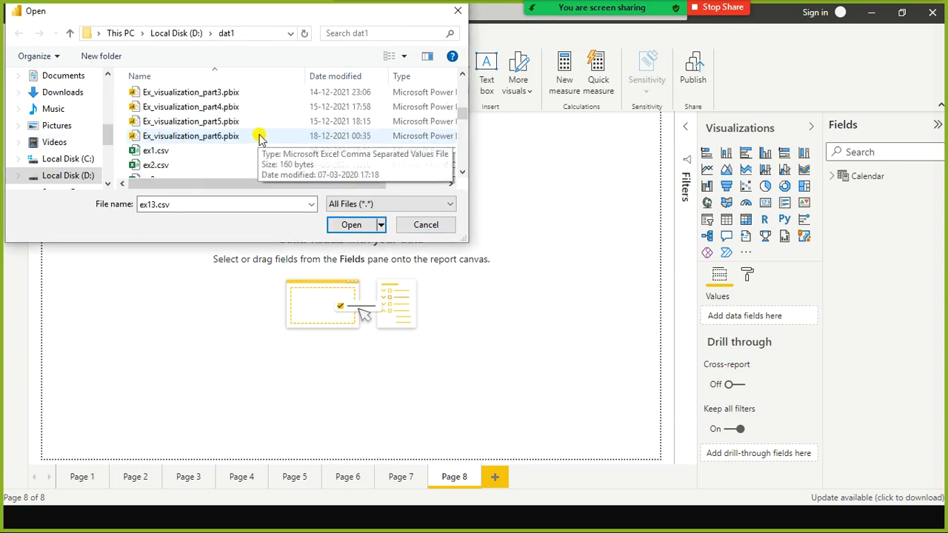
scroll(259, 135, "up", 1)
key("s")
left_click(185, 122)
double_click(186, 123)
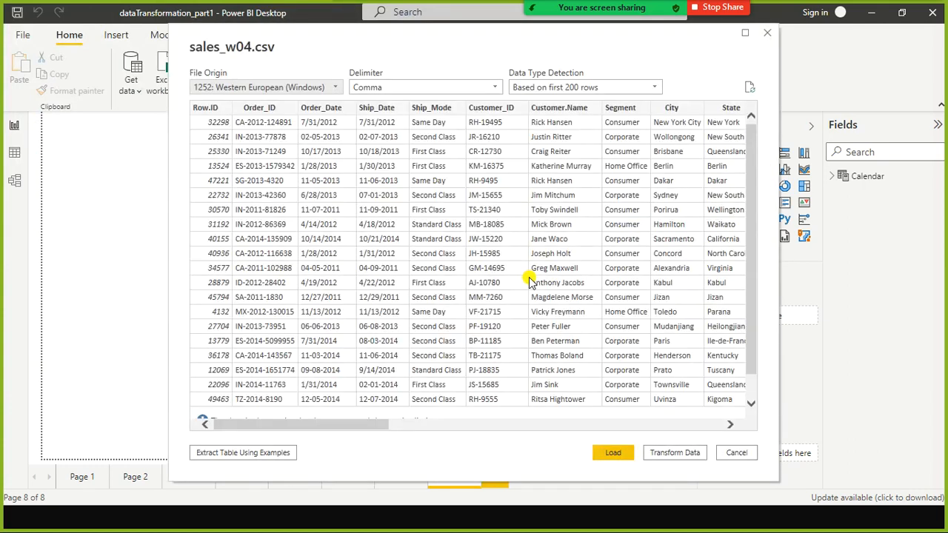
left_click(618, 455)
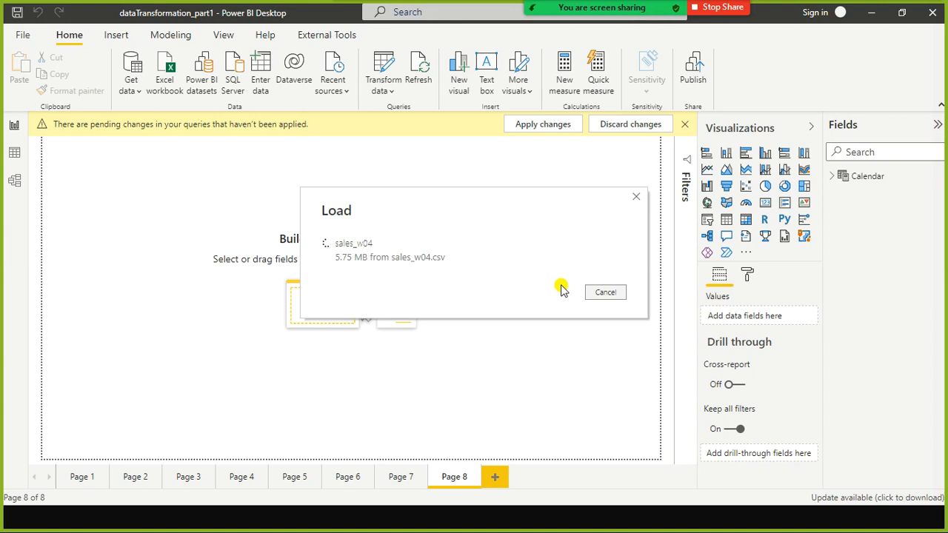
Check the Zoom meeting's participant list and close it
mouse_move(529, 6)
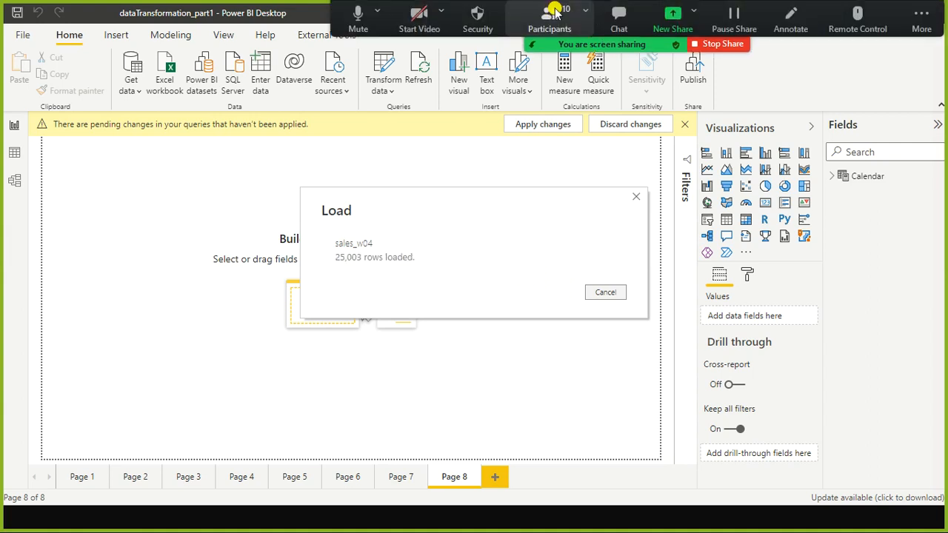
left_click(550, 19)
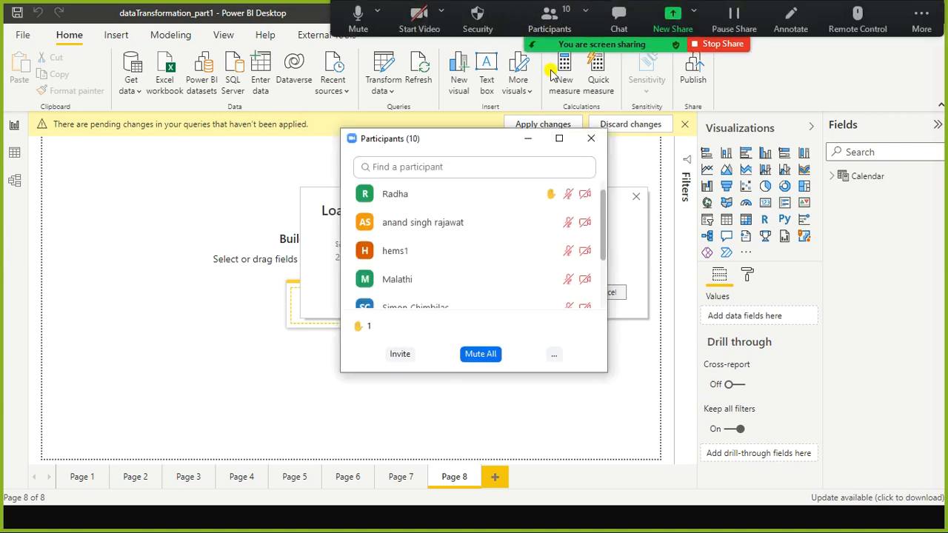
left_click(591, 139)
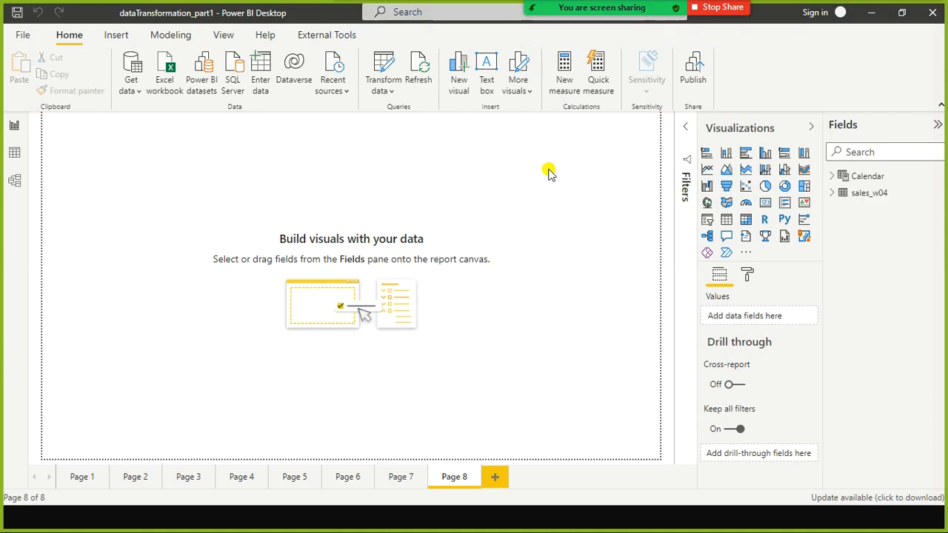
Open the Power Query Editor and delete the Query1 function
left_click(378, 89)
left_click(403, 111)
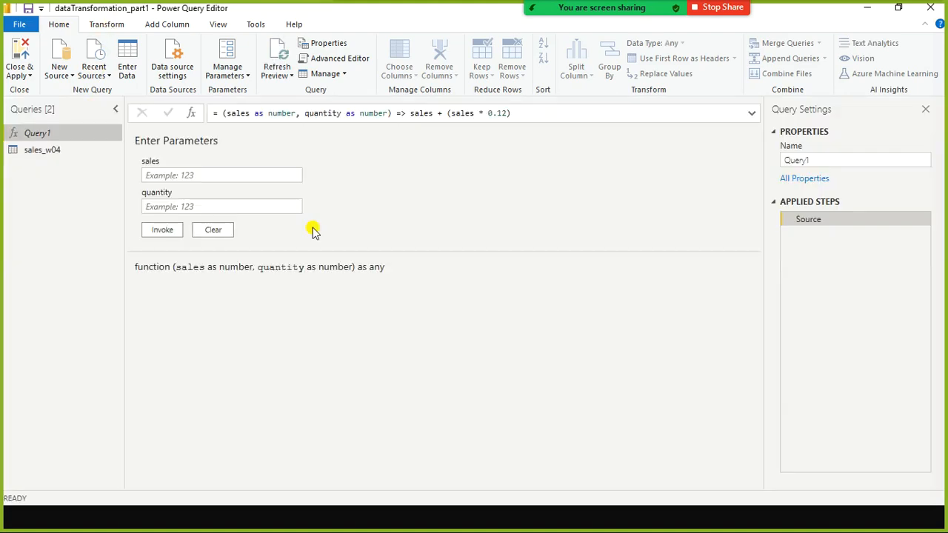
right_click(35, 134)
left_click(104, 172)
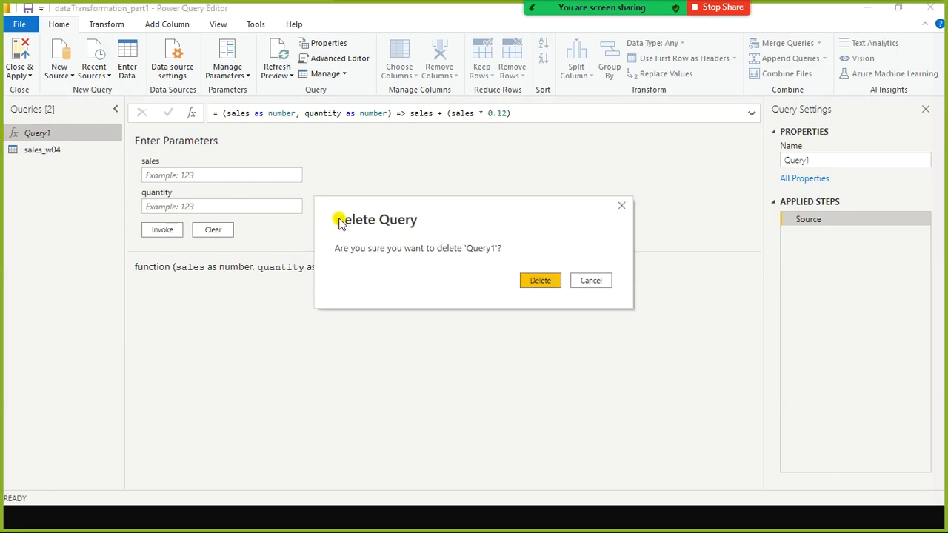
left_click(541, 281)
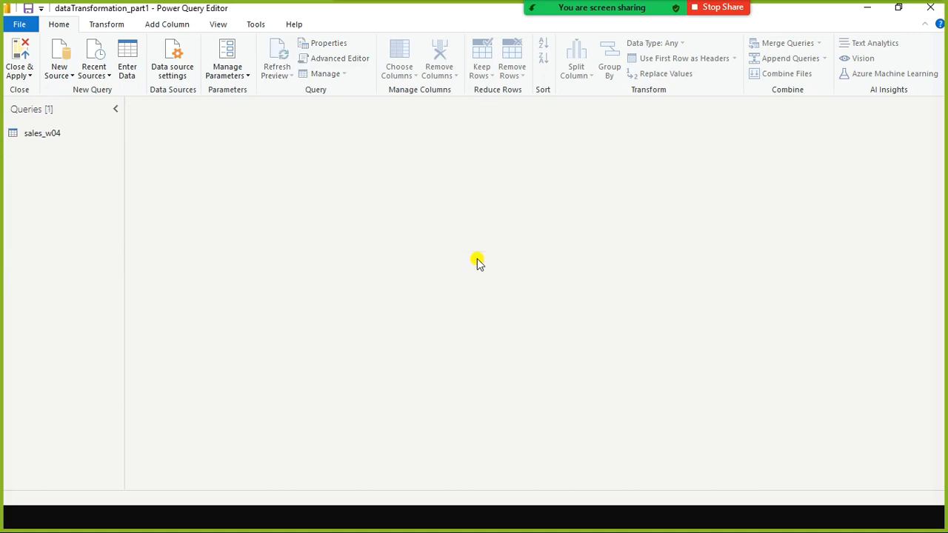
Display the data preview of the sales_w04 query
left_click(37, 139)
left_click_drag(37, 140, 64, 148)
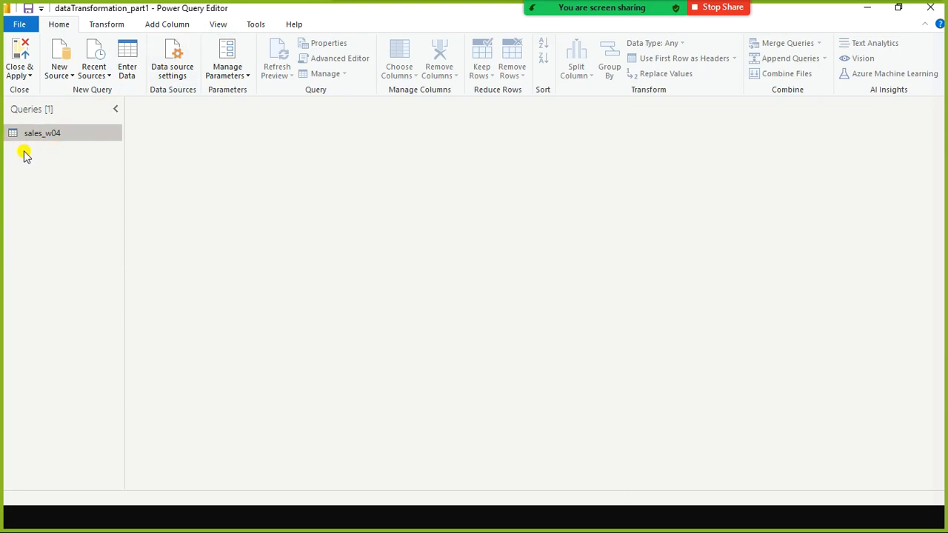
left_click(13, 131)
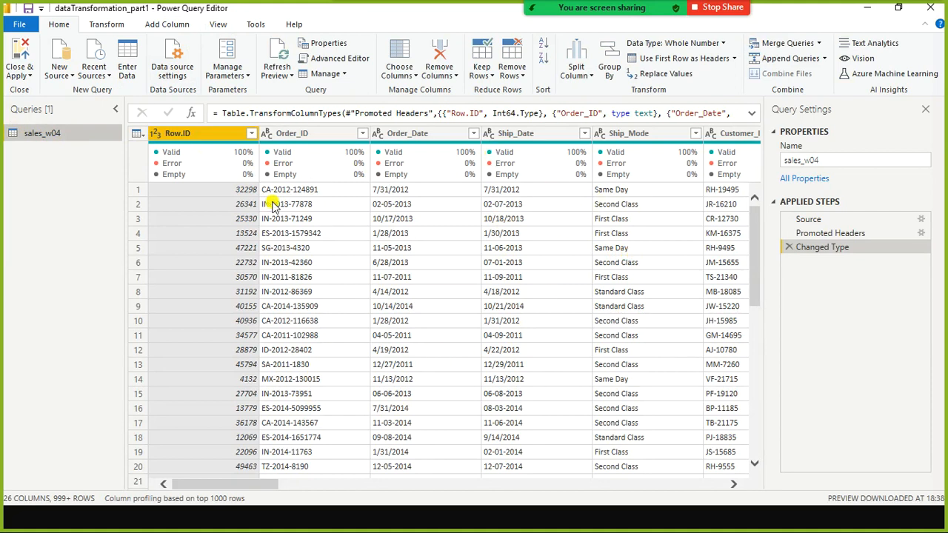
Remove the Row.ID column from sales_w04 and highlight the formula generated for that step
right_click(179, 139)
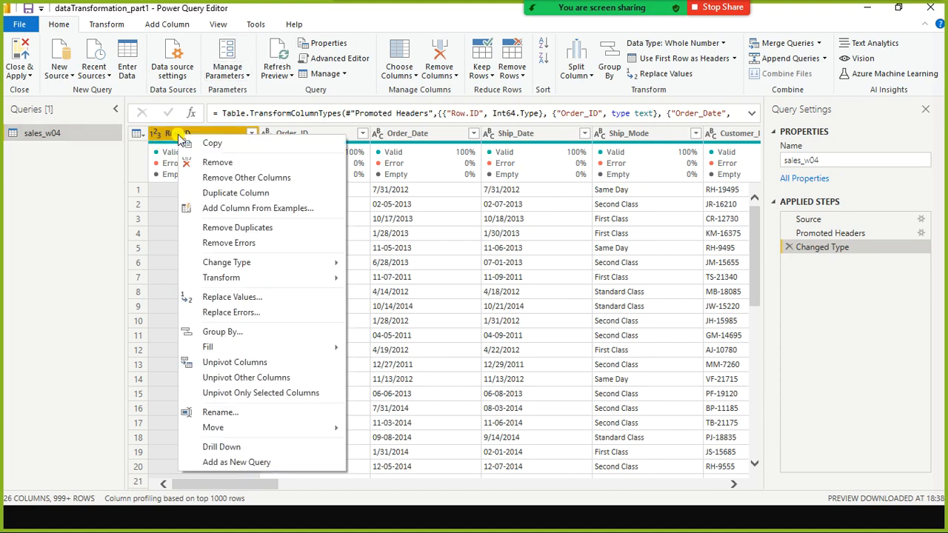
left_click(216, 163)
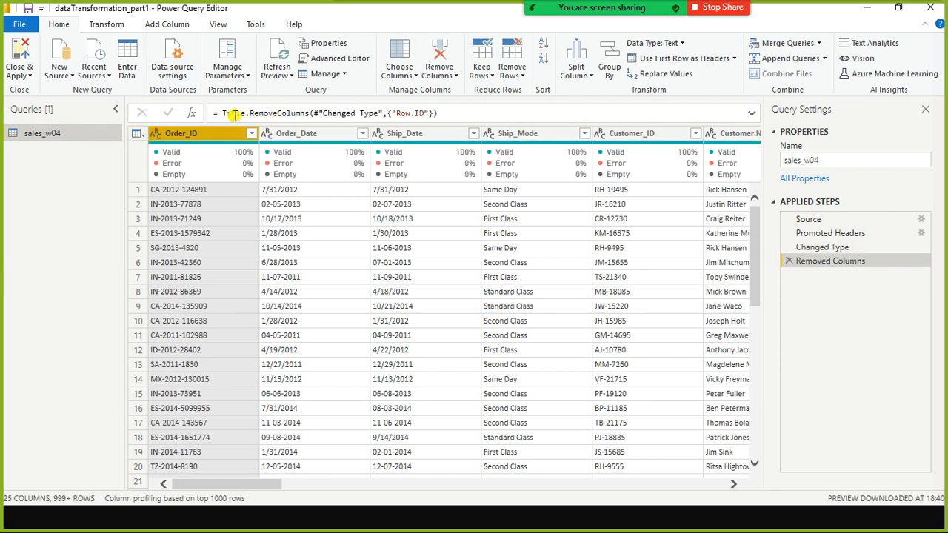
left_click(440, 113)
key("shift+Home")
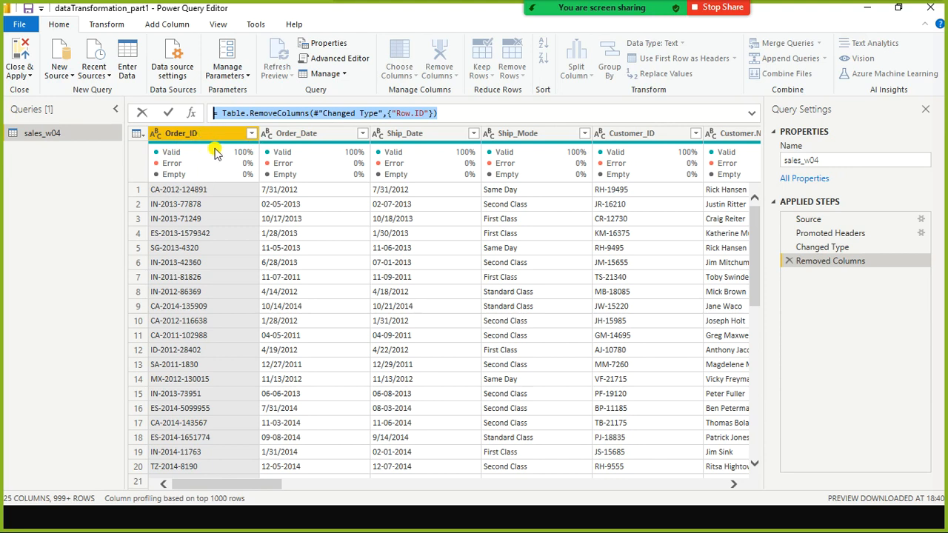
left_click(444, 112)
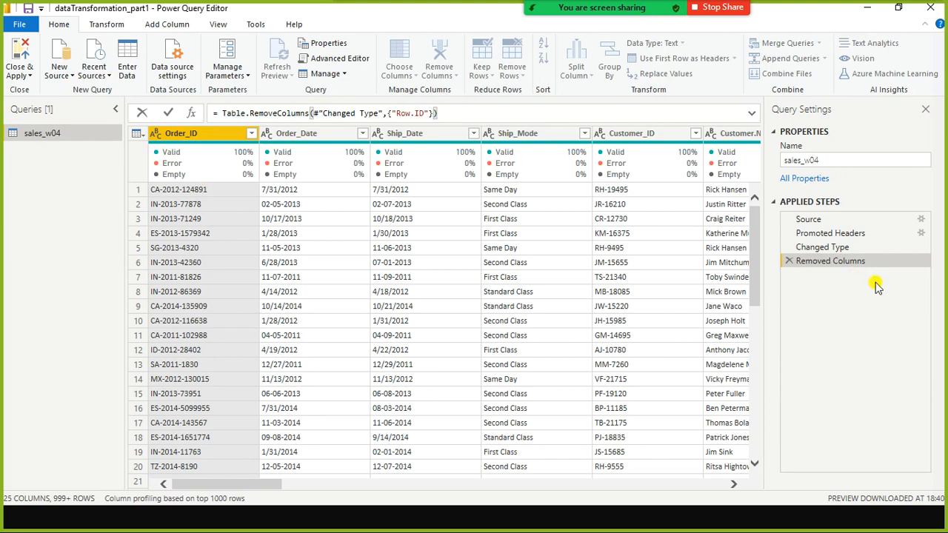
left_click_drag(469, 116, 161, 114)
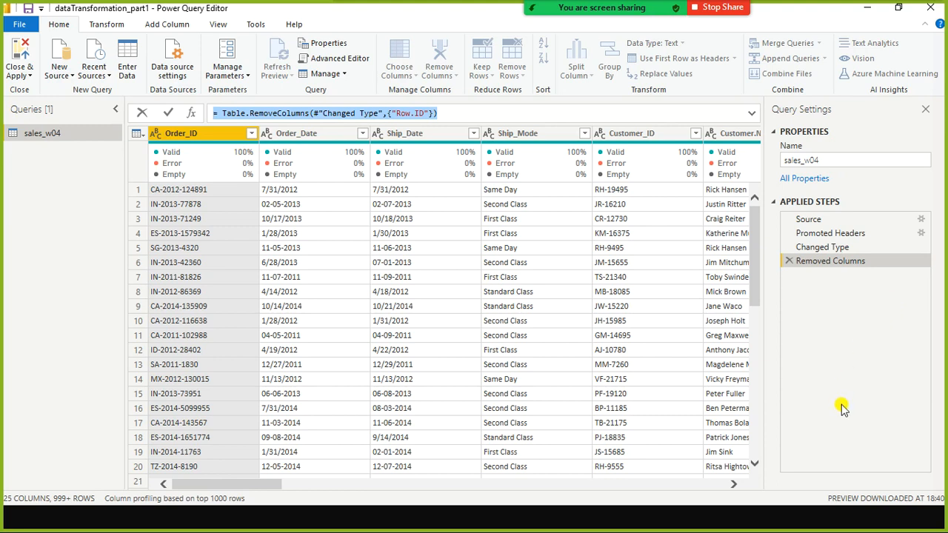
Delete the Removed Columns applied step and remove the Row.ID column from sales_w04 again
left_click(790, 263)
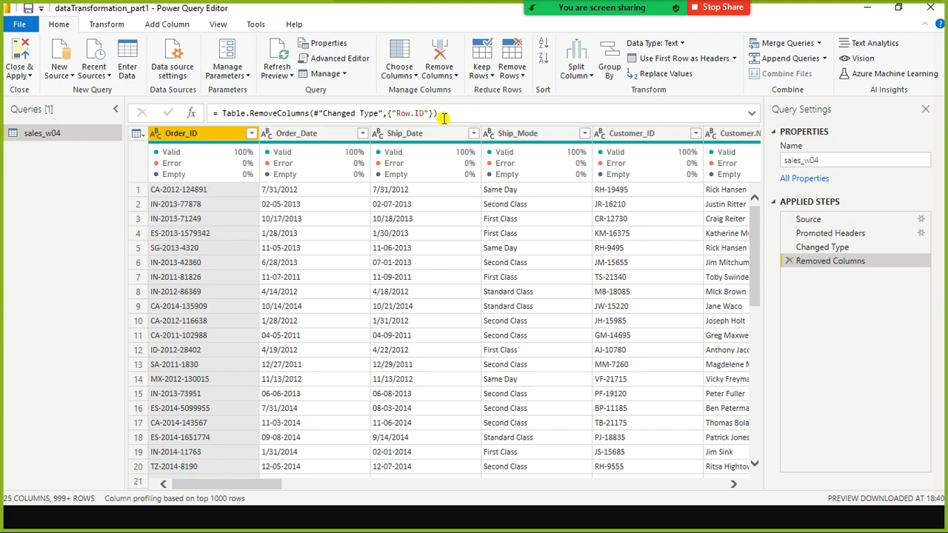
left_click(790, 261)
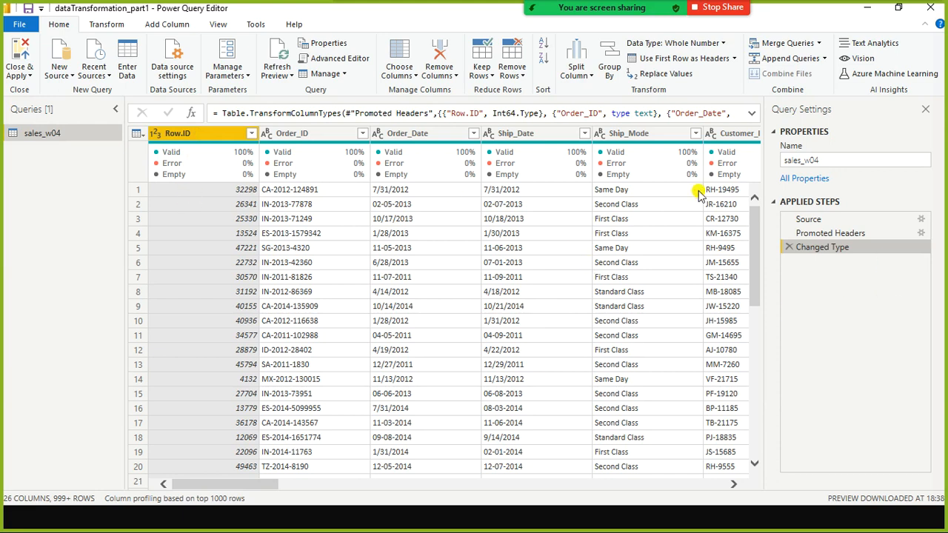
right_click(197, 136)
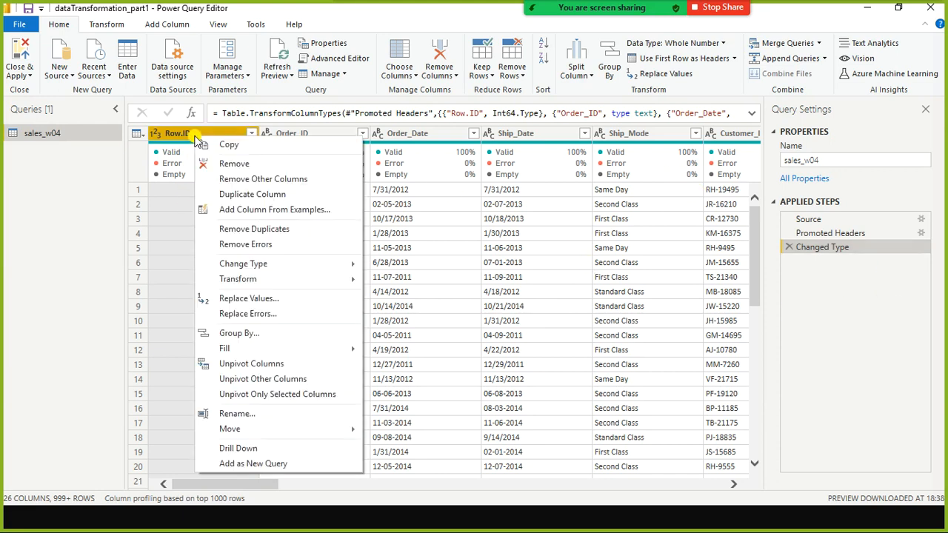
left_click(252, 164)
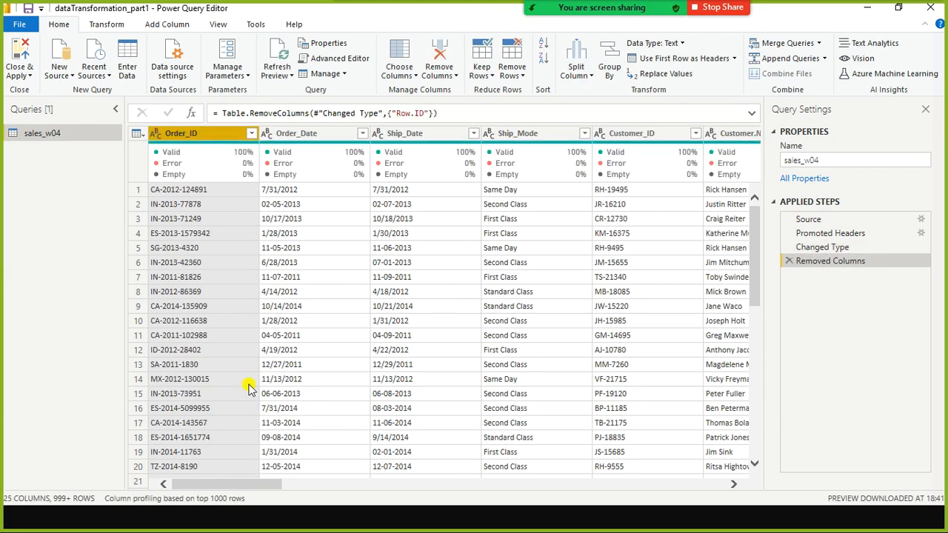
View the column statistics of Order_Date and Ship_Date in sales_w04
left_click_drag(211, 486, 170, 487)
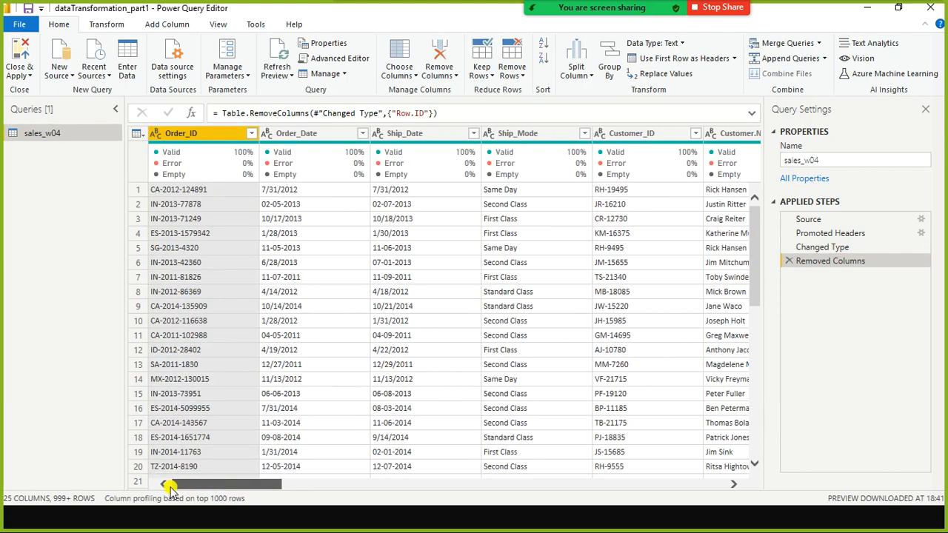
left_click(317, 138)
left_click(439, 132)
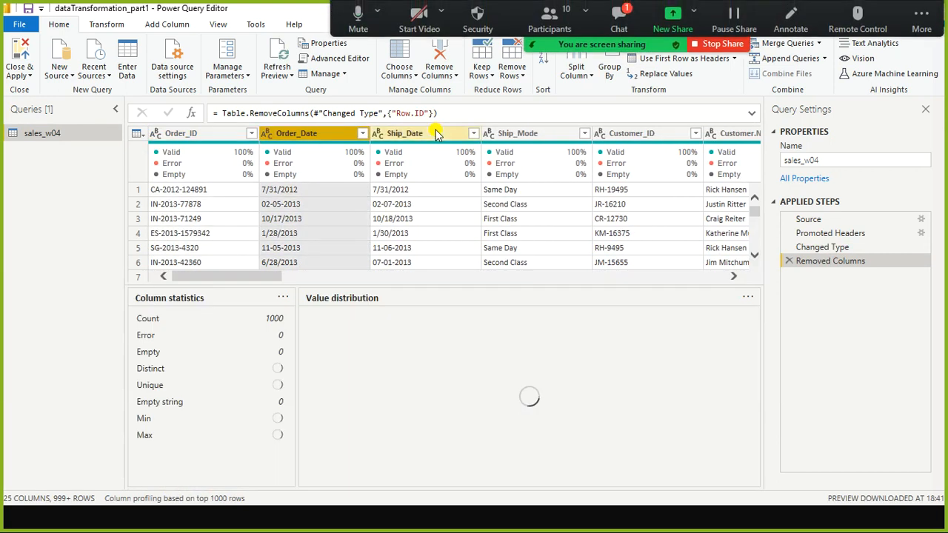
Read the participants' messages in the Zoom chat and close the chat window
left_click(604, 26)
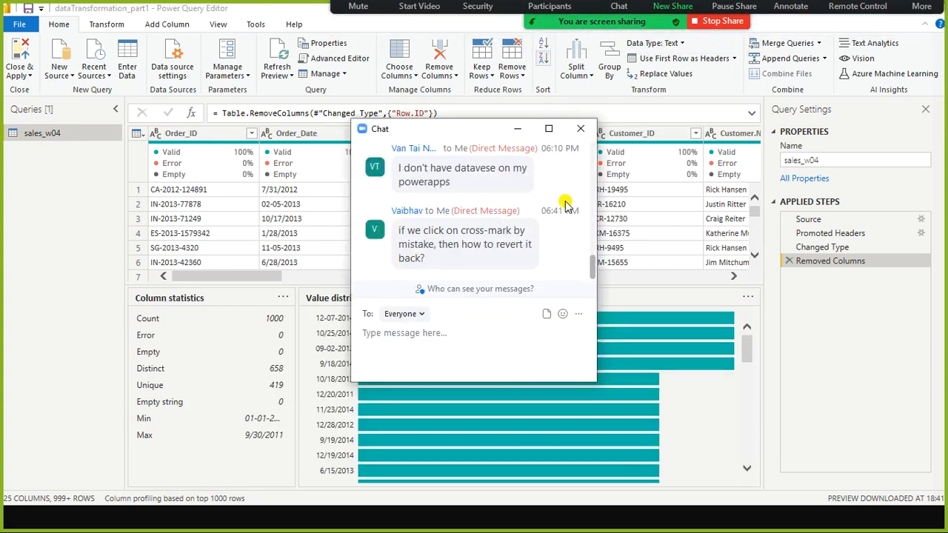
left_click(581, 129)
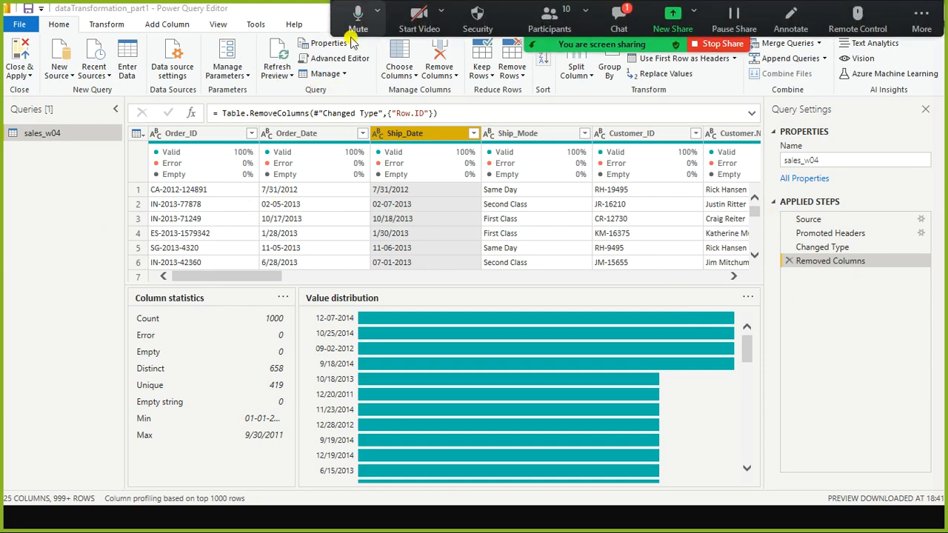
left_click(621, 13)
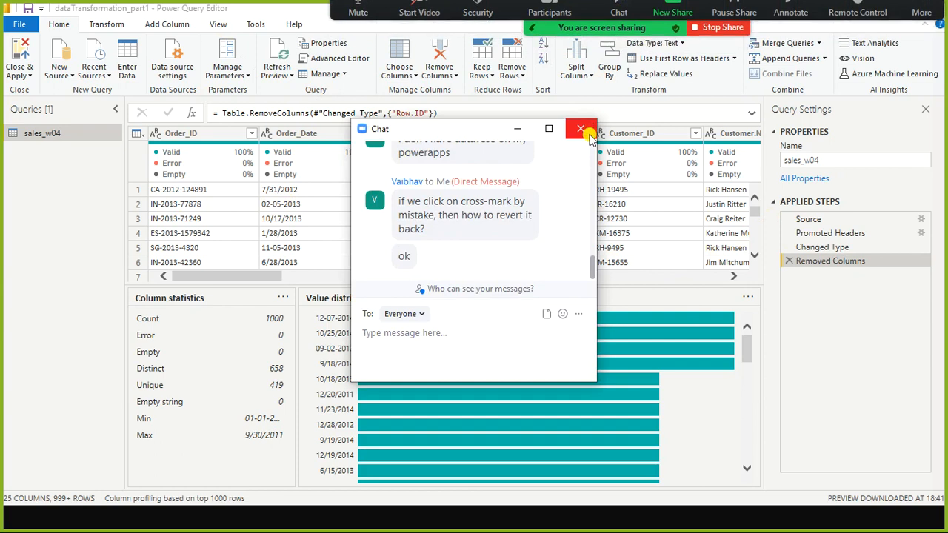
left_click(580, 129)
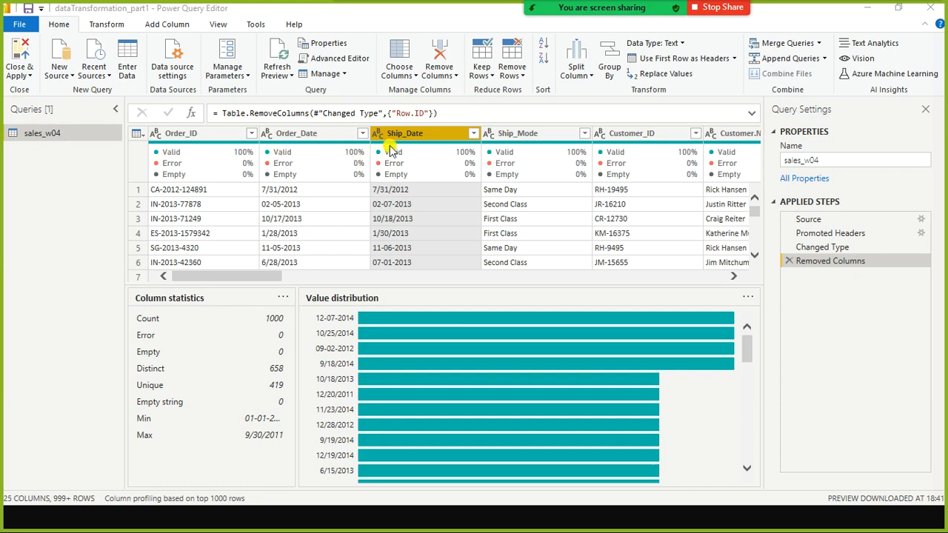
mouse_move(687, 159)
right_click(59, 136)
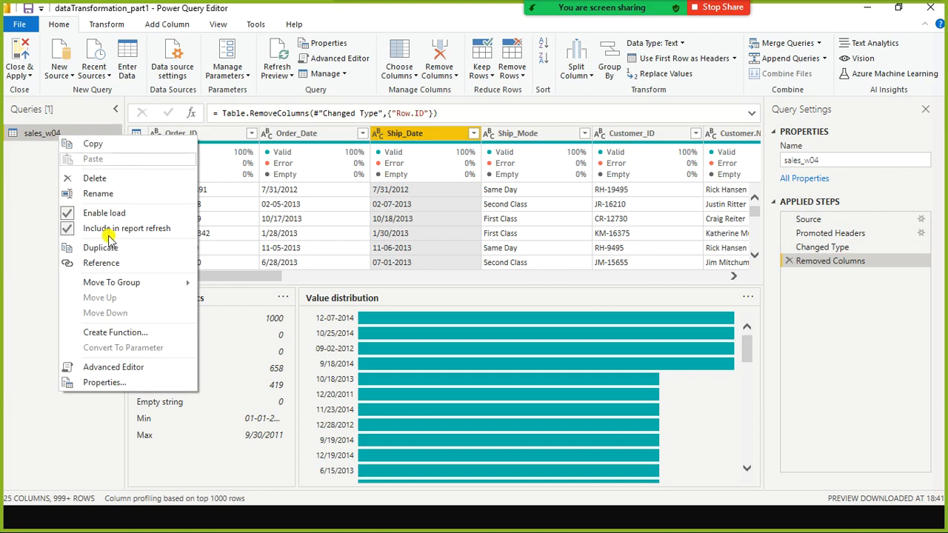
left_click(894, 373)
Shrink the column statistics area to enlarge the data preview and show the Sales, Quantity, Discount and Profit columns
left_click_drag(587, 286, 609, 485)
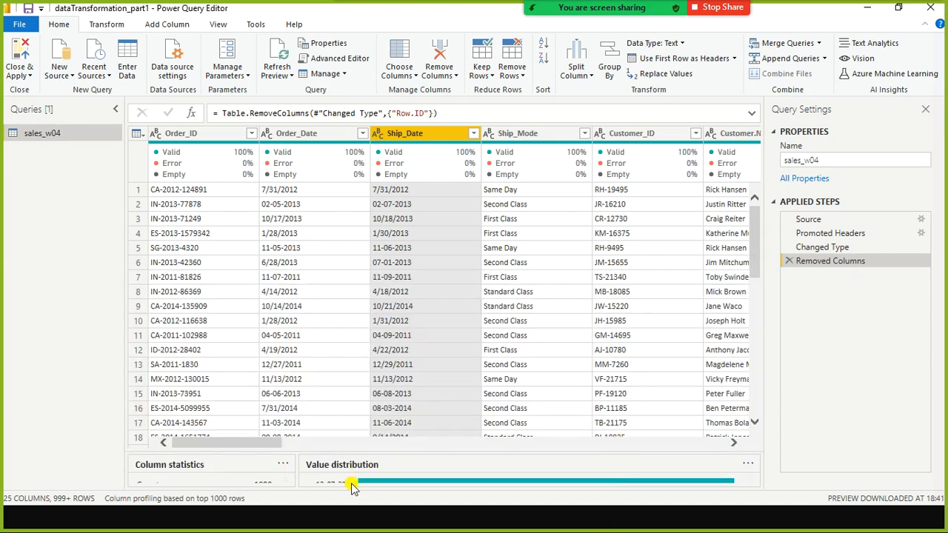
left_click_drag(271, 440, 234, 447)
left_click_drag(238, 445, 619, 439)
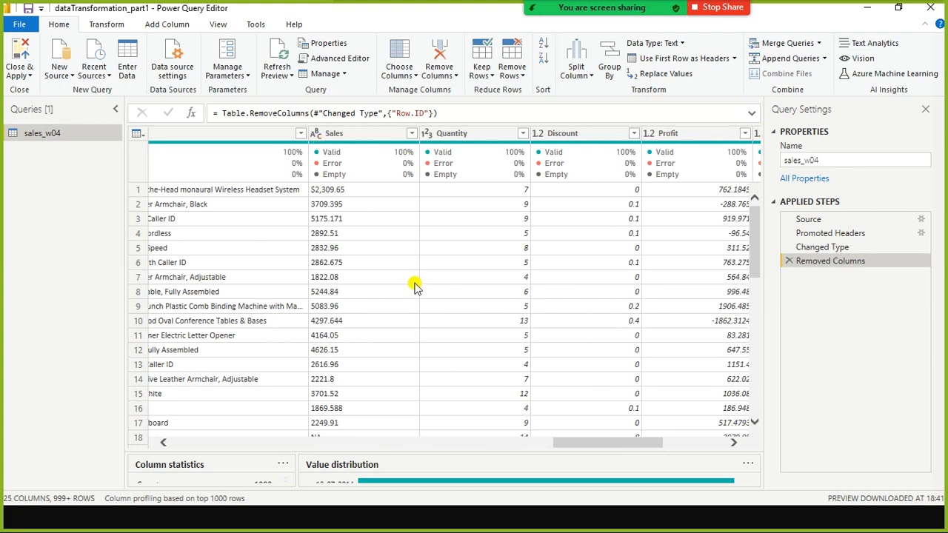
Try to change the Order_Date column's data type from text to Date, and delete the resulting type-change step
left_click_drag(454, 444, 120, 442)
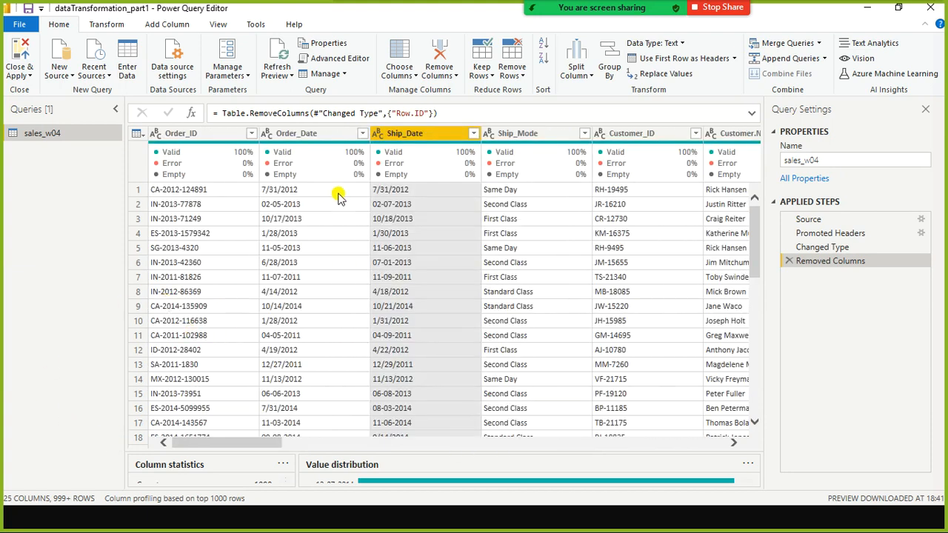
left_click(318, 140)
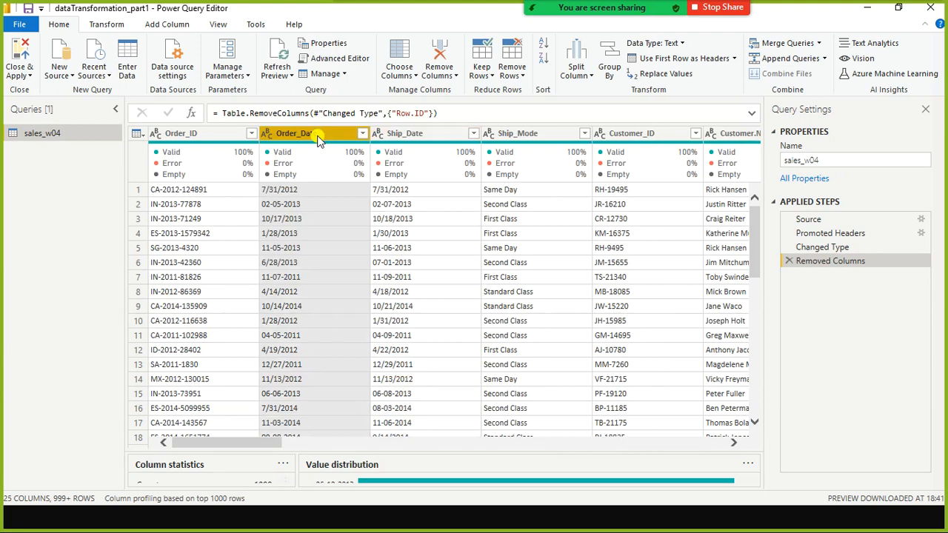
right_click(319, 140)
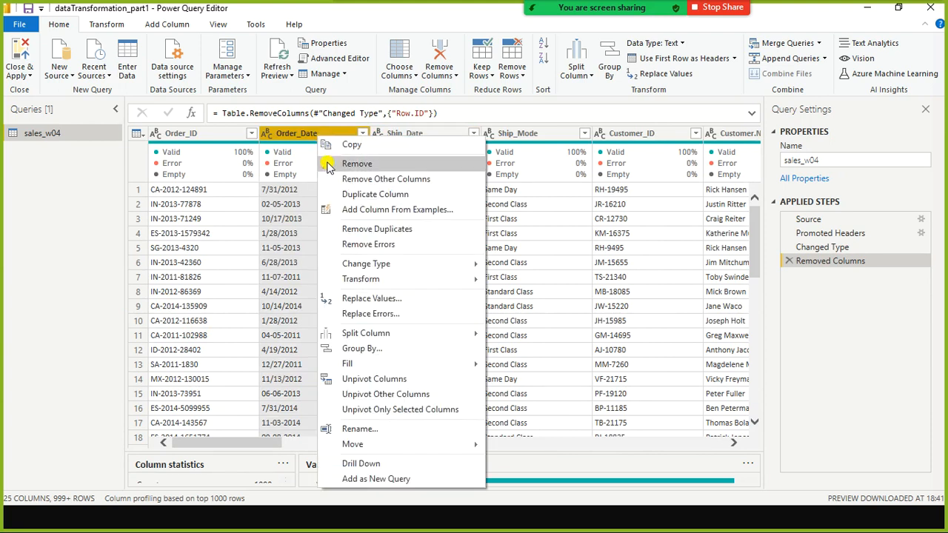
mouse_move(414, 267)
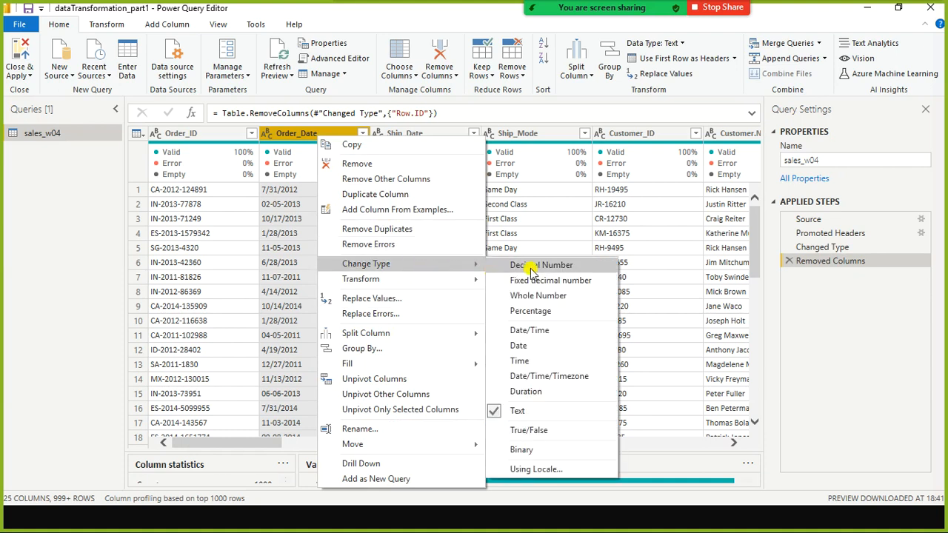
left_click(560, 351)
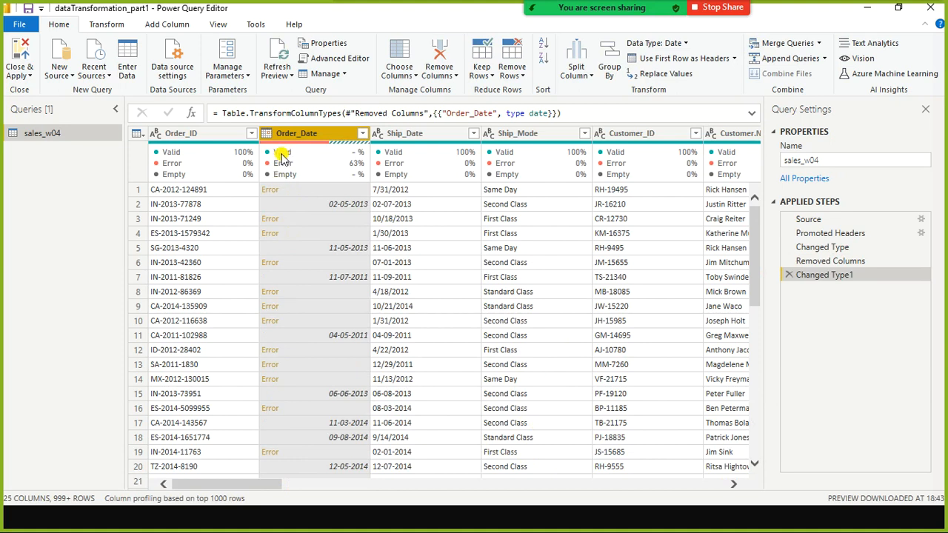
mouse_move(271, 168)
left_click(791, 277)
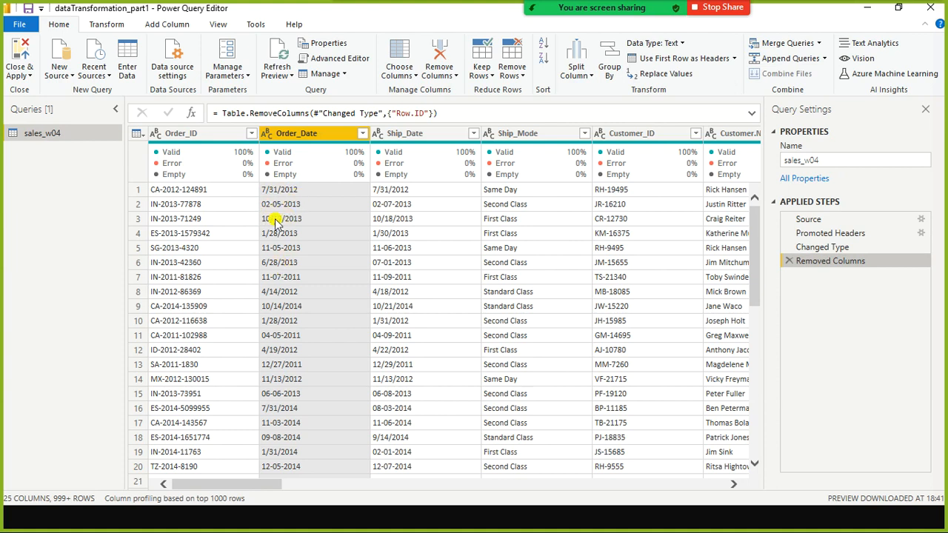
Replace every "-" with "/" in the Order_Date column
mouse_move(275, 174)
right_click(294, 140)
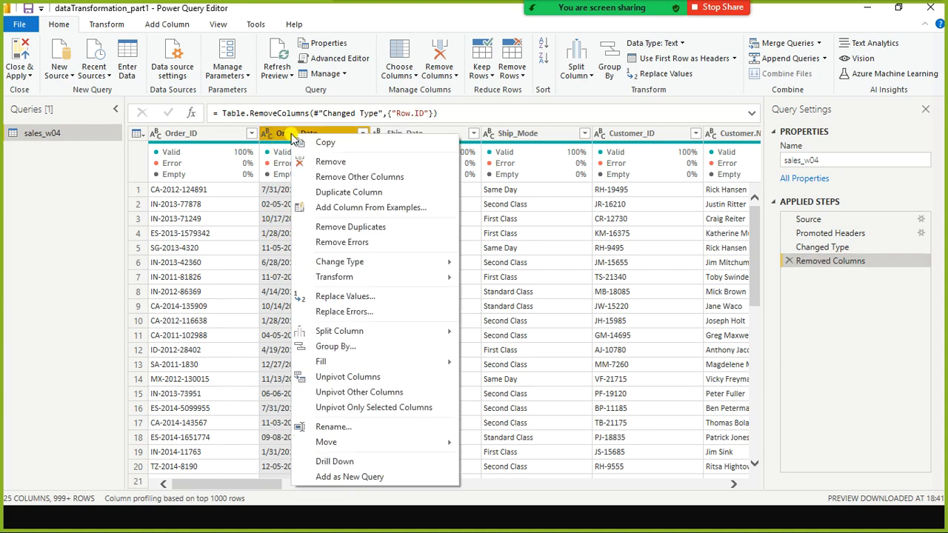
left_click(346, 296)
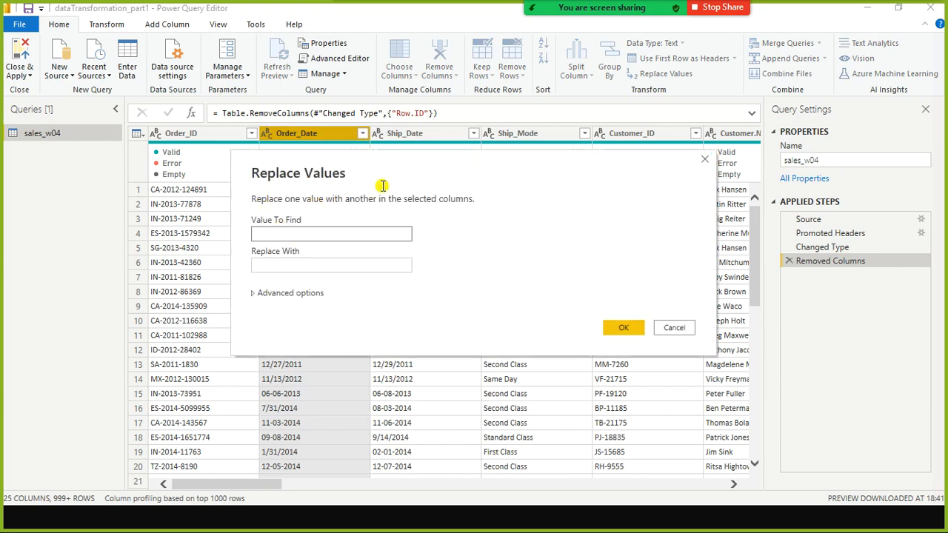
left_click_drag(396, 166, 536, 173)
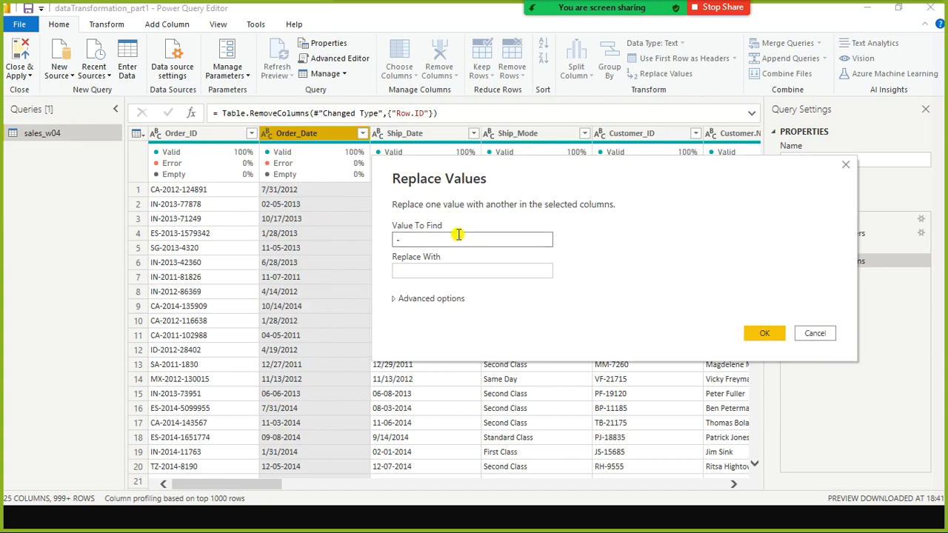
left_click(456, 270)
left_click(449, 272)
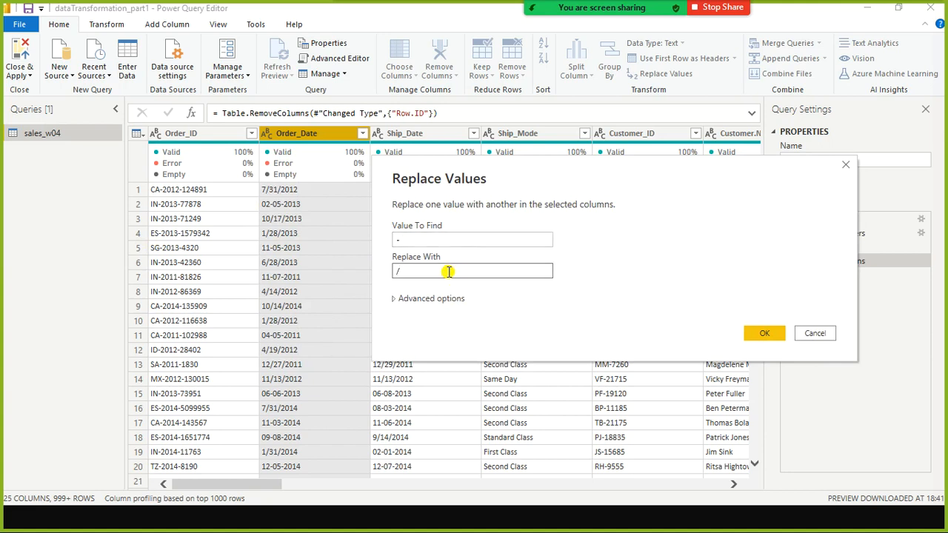
left_click(436, 299)
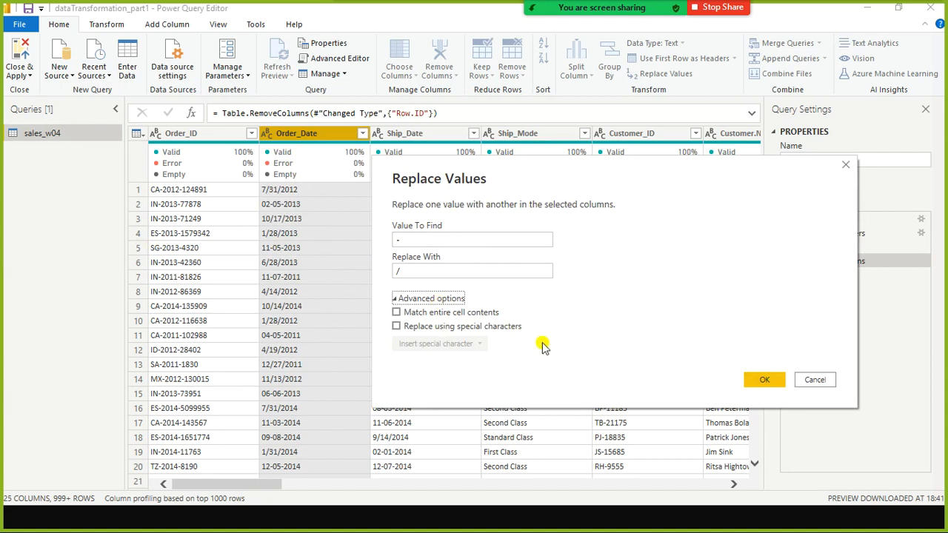
left_click(429, 299)
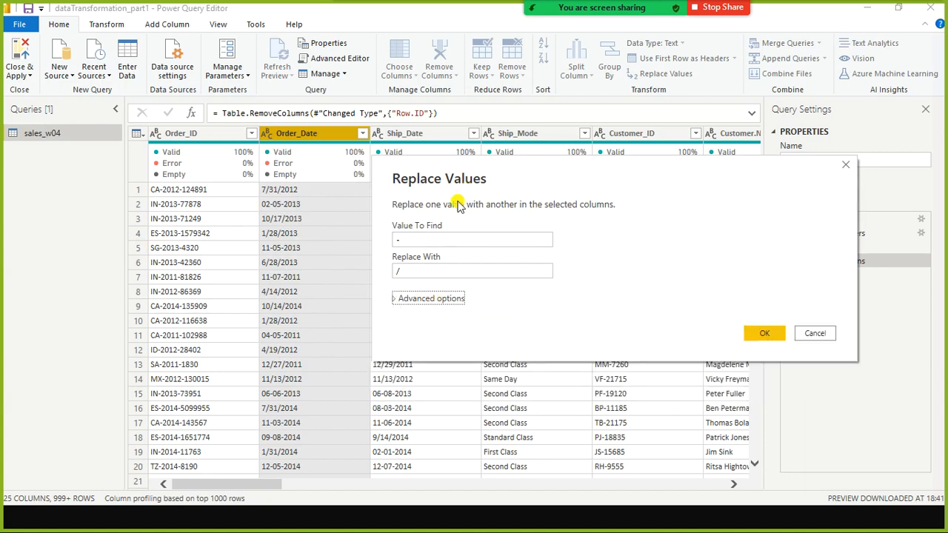
left_click(765, 330)
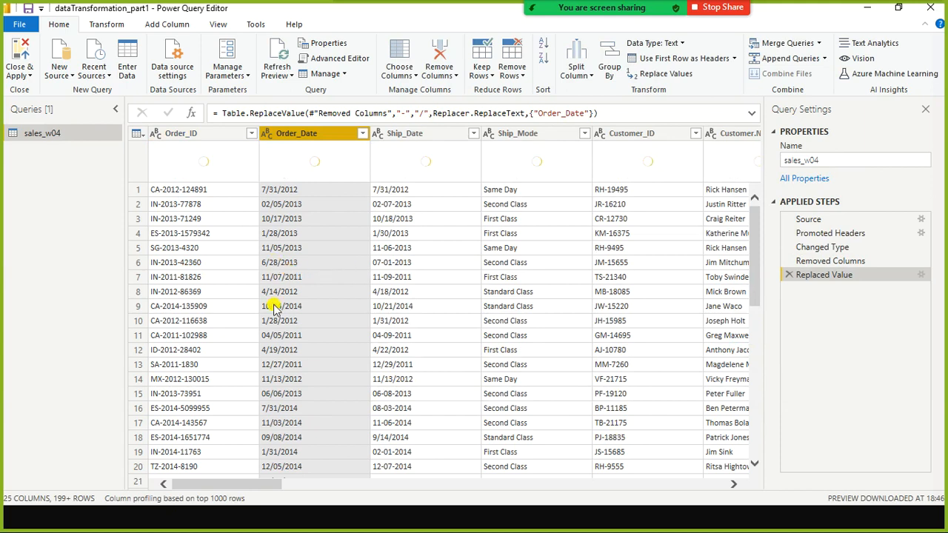
Examine the Table.ReplaceValue formula behind the Order_Date replacement
left_click(223, 114)
left_click_drag(223, 113, 305, 114)
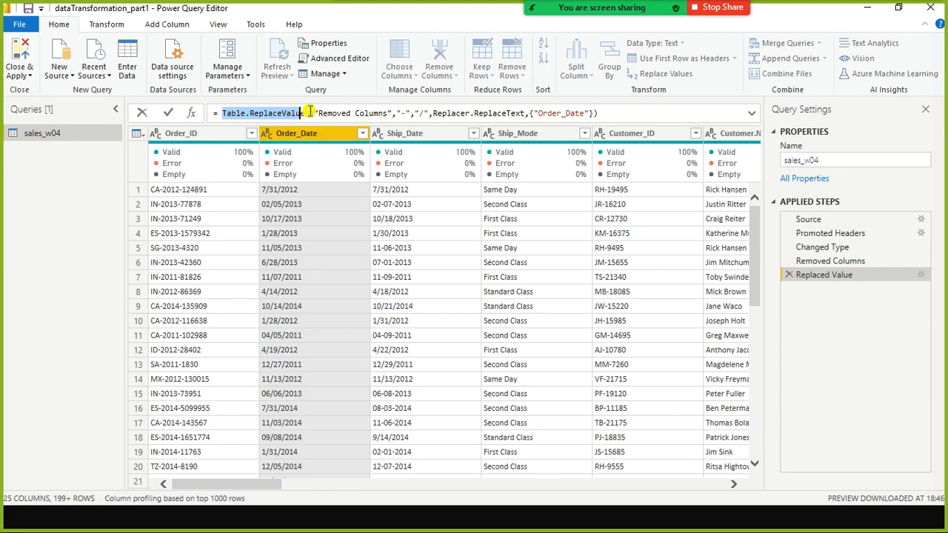
left_click(637, 116)
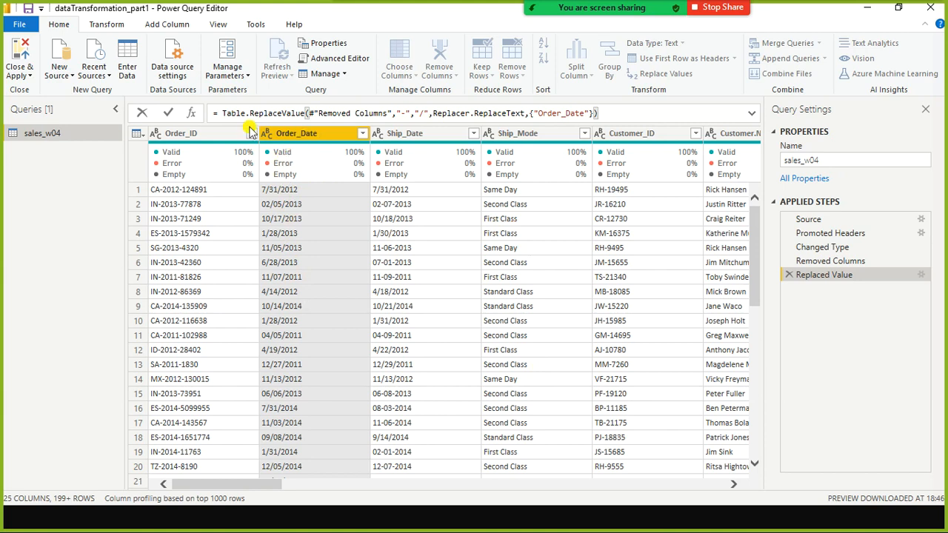
Try to convert the slash-separated Order_Date column to the Date type, and remove that conversion from the applied steps
right_click(309, 137)
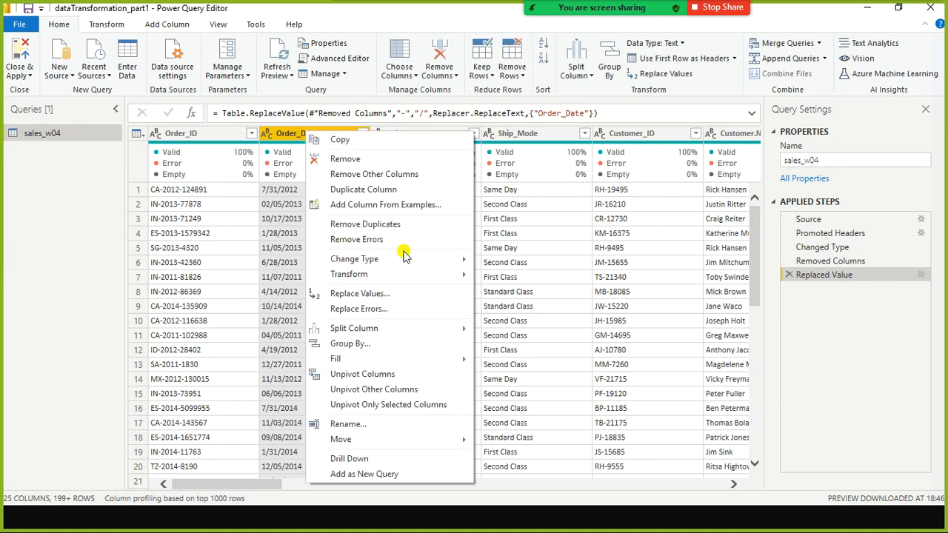
mouse_move(407, 256)
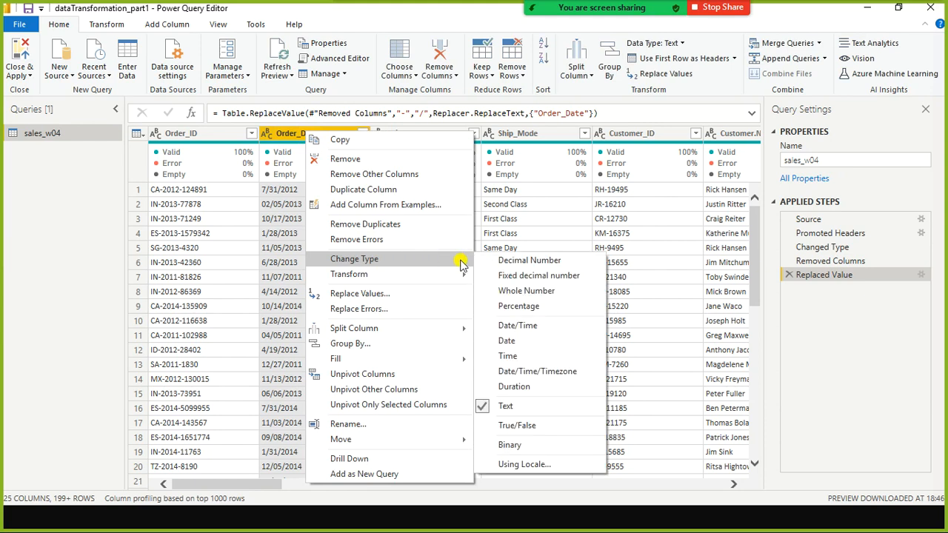
left_click(507, 341)
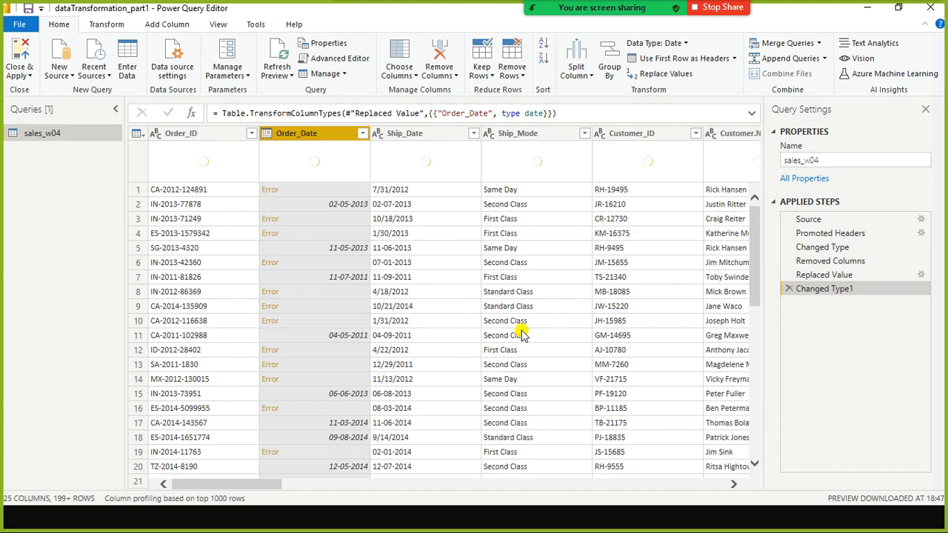
left_click(789, 289)
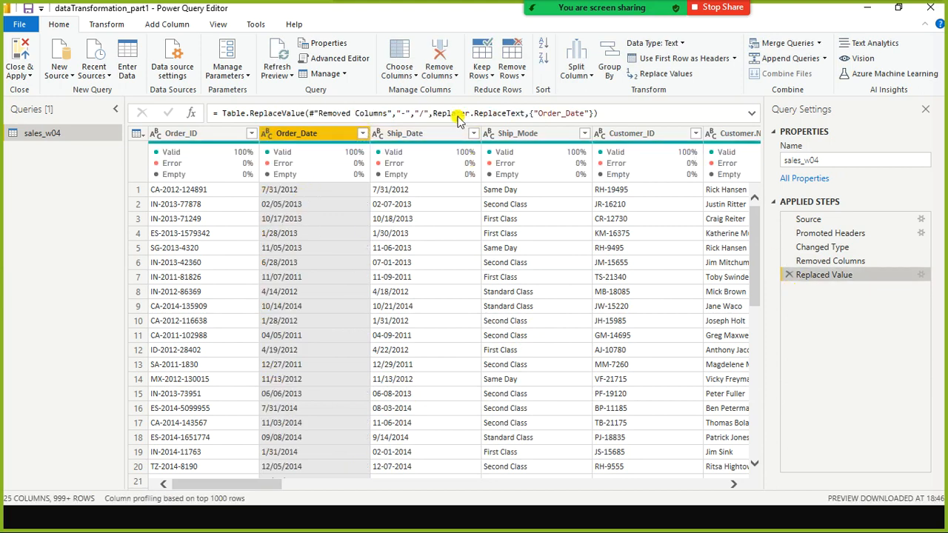
Change the Order_Date column's type using locale, with data type Date and locale English (United States)
left_click(270, 135)
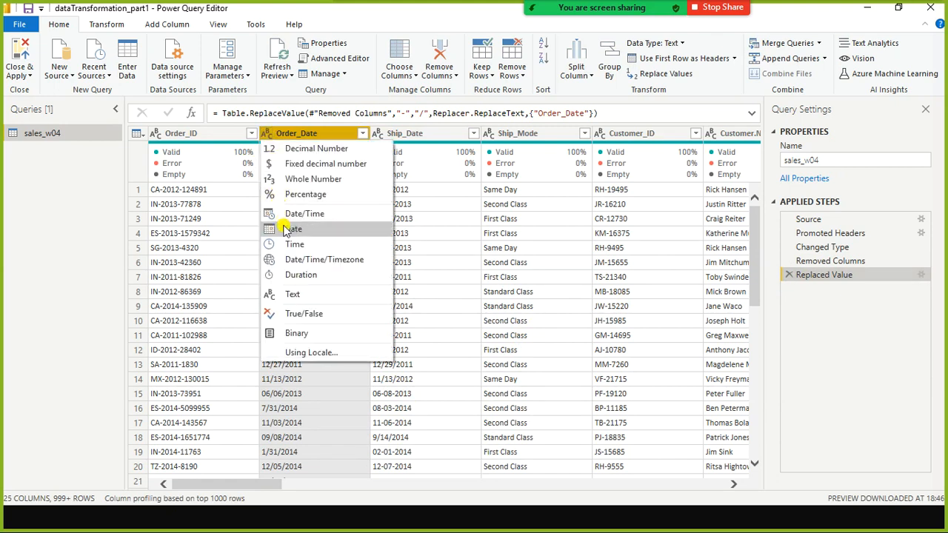
left_click(296, 355)
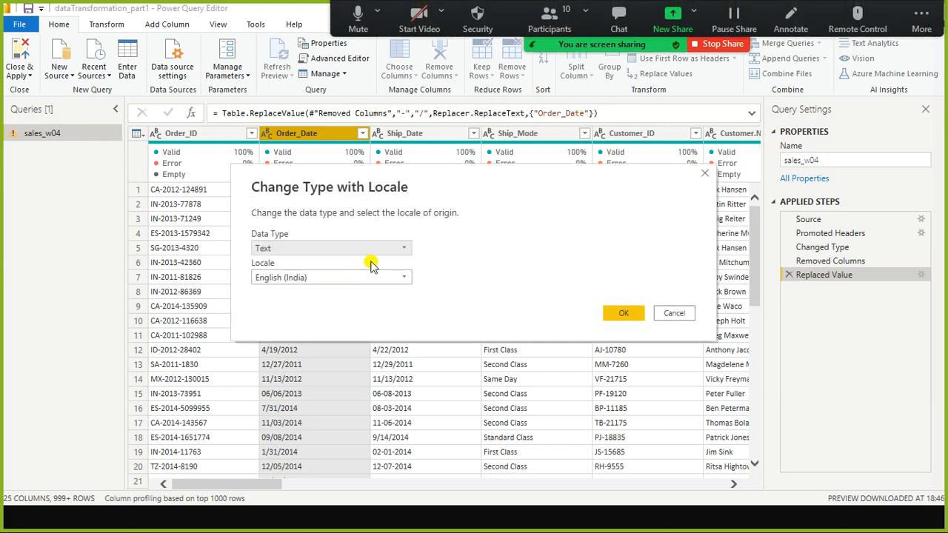
left_click(400, 248)
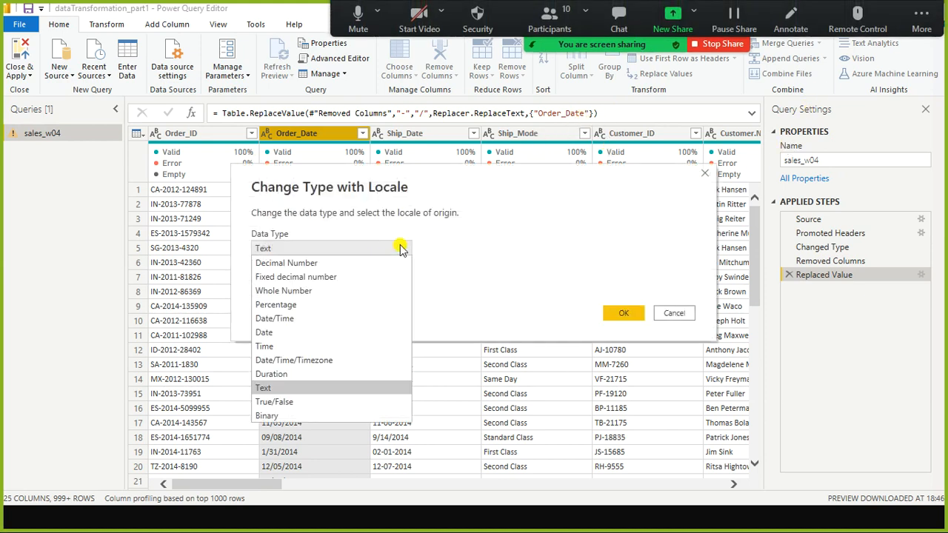
left_click(318, 331)
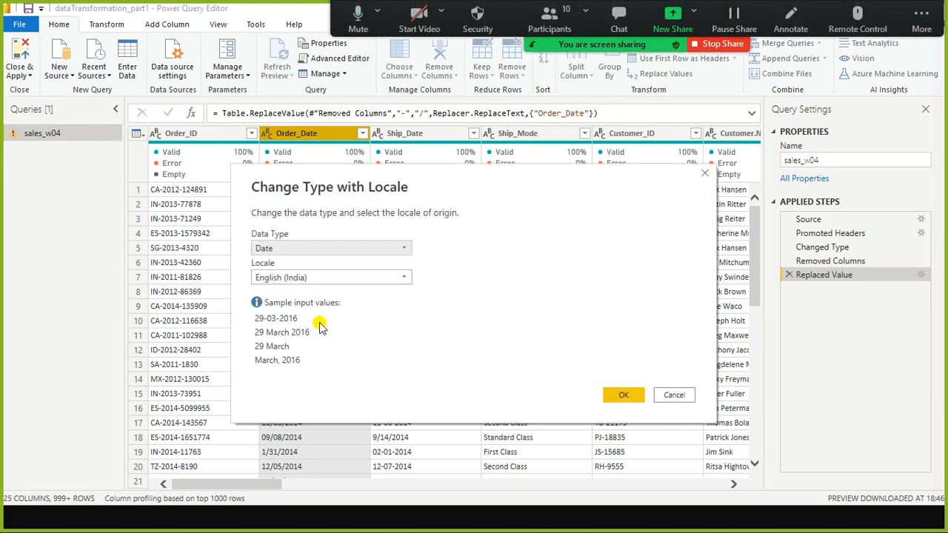
left_click(410, 279)
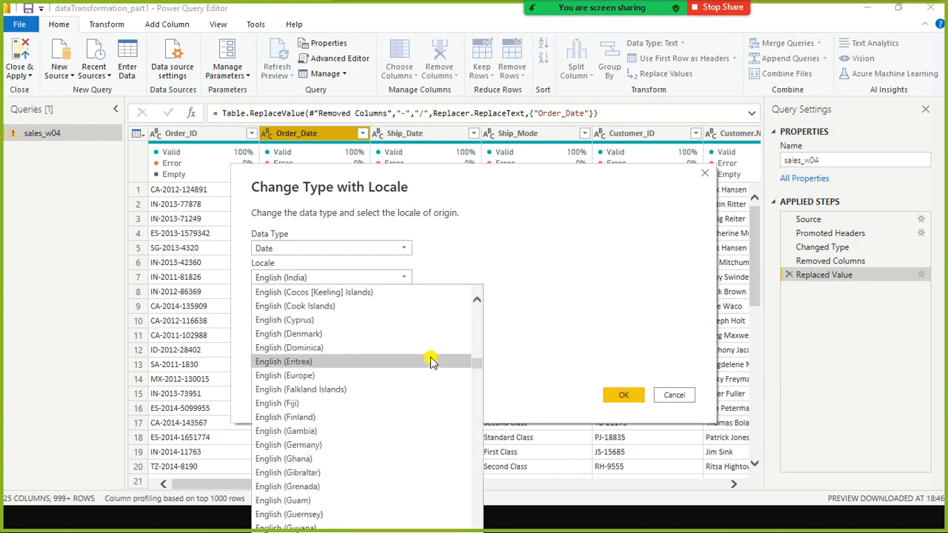
scroll(431, 360, "down", 11)
scroll(431, 361, "down", 12)
scroll(431, 361, "down", 13)
scroll(431, 361, "down", 12)
scroll(431, 361, "up", 16)
scroll(431, 360, "up", 15)
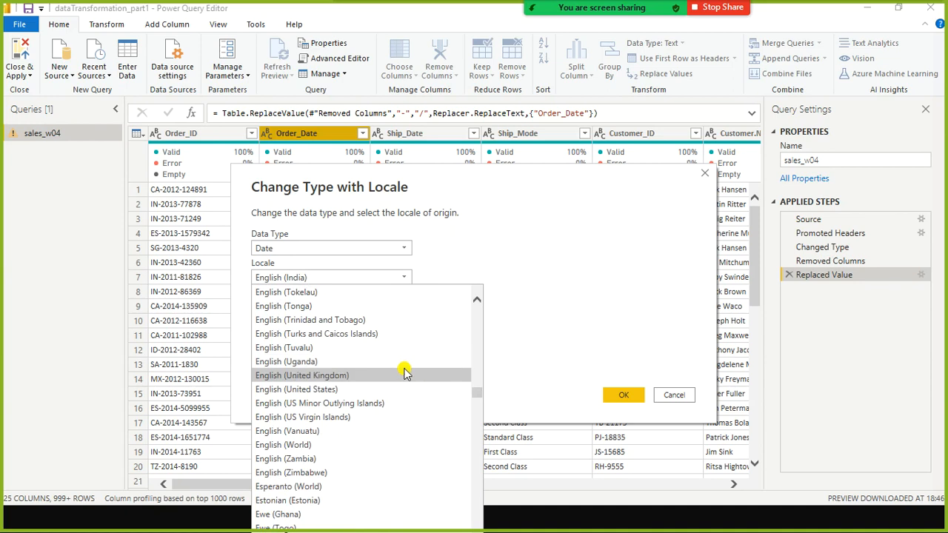
left_click(311, 389)
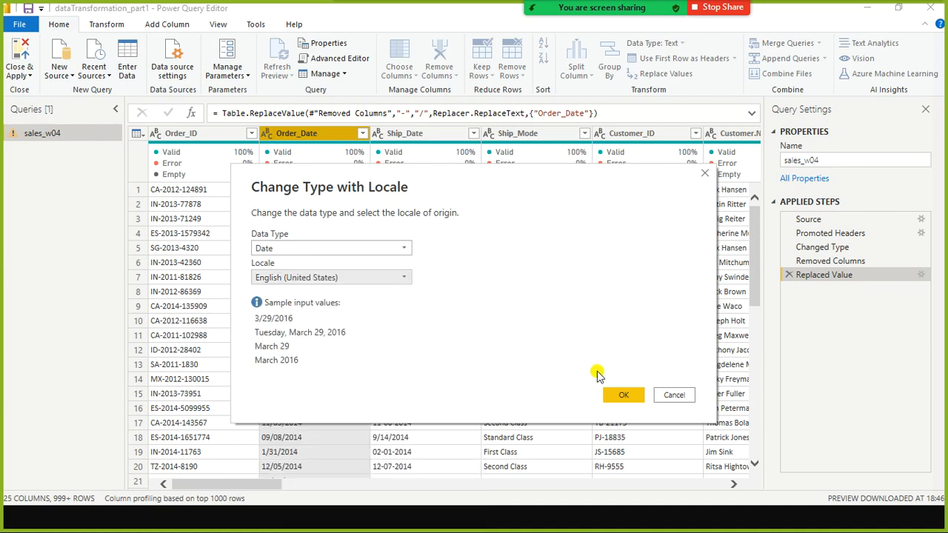
left_click(634, 398)
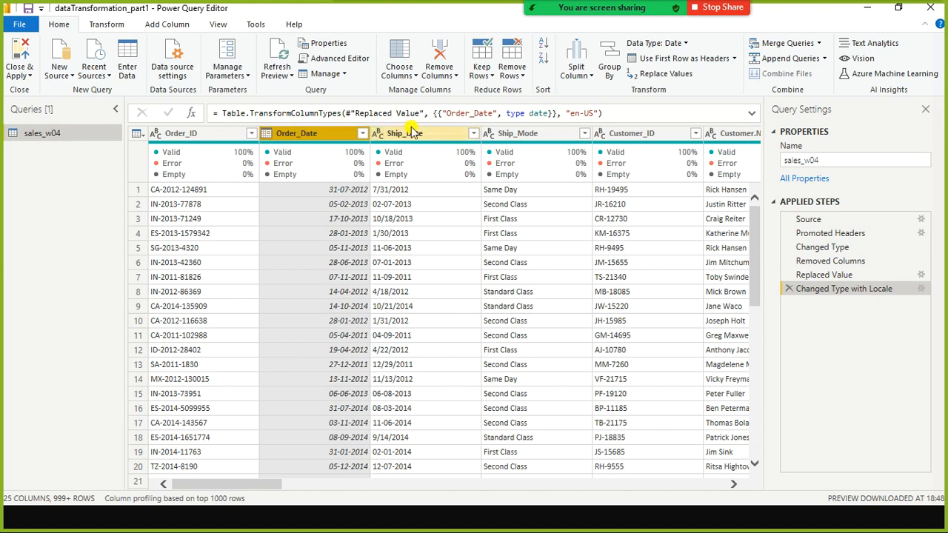
right_click(286, 133)
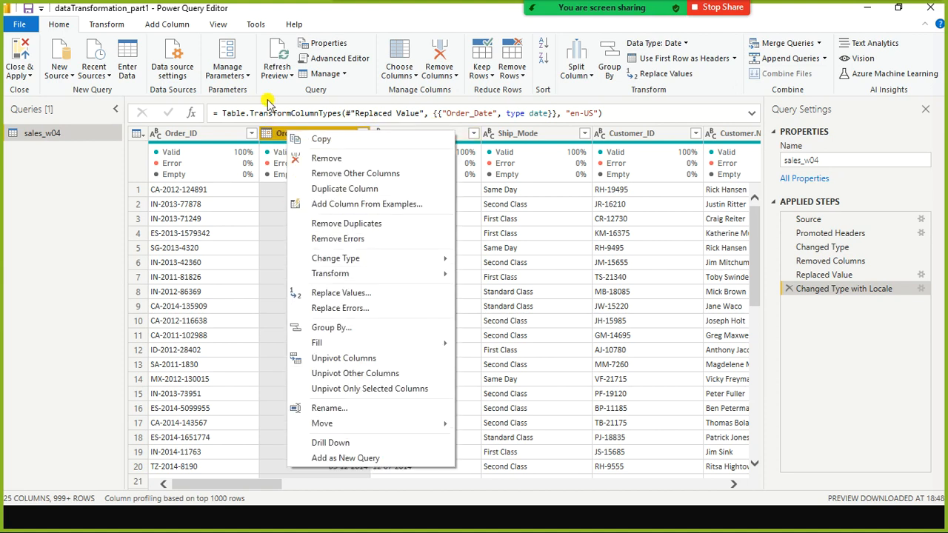
left_click(266, 133)
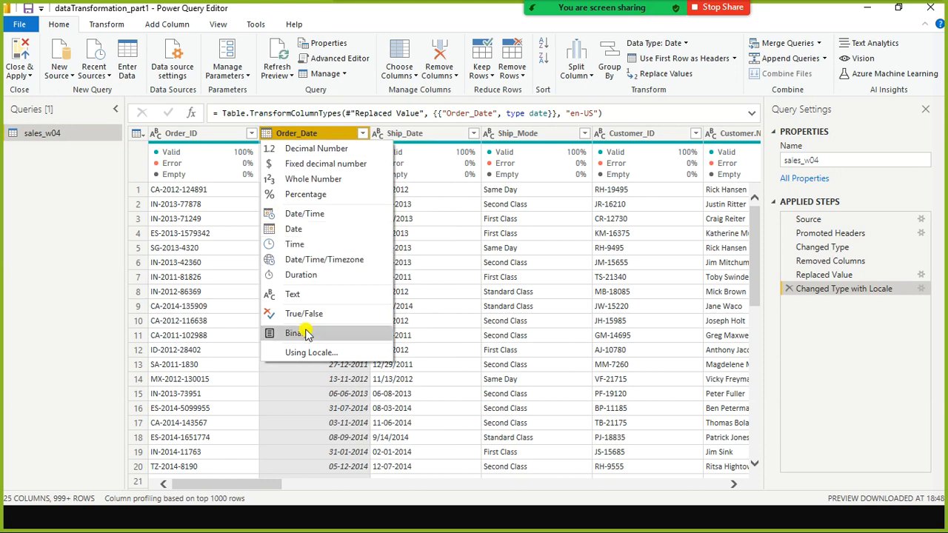
left_click(309, 353)
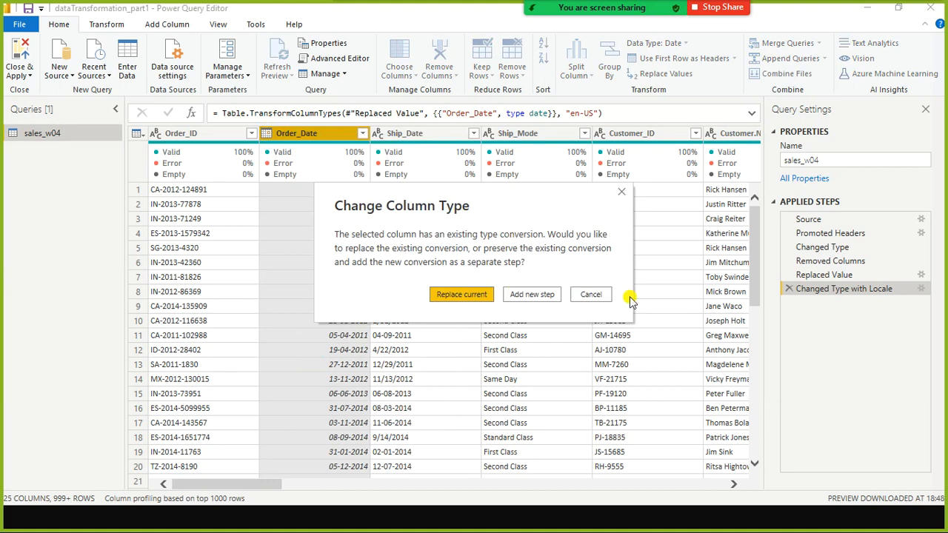
left_click(594, 294)
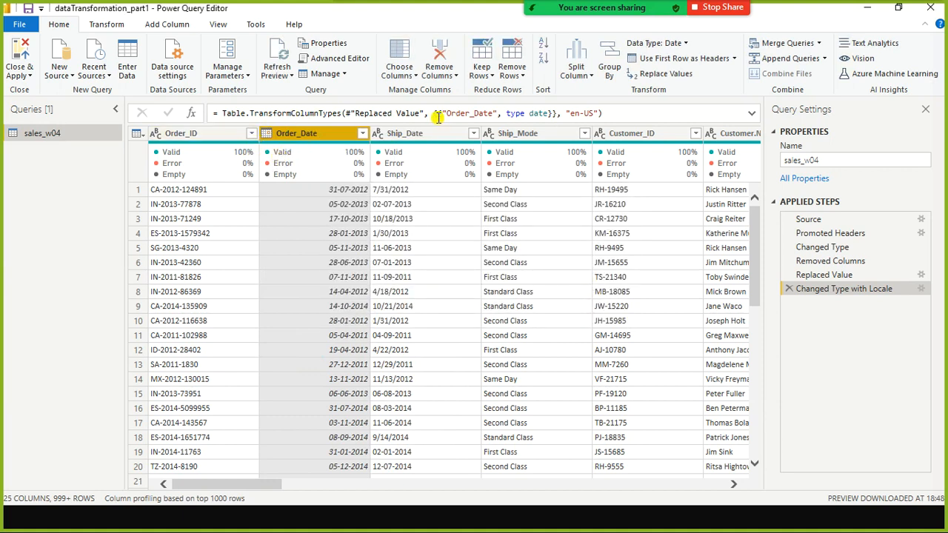
Replace every "-" with "/" in the Ship_Date column
left_click(376, 138)
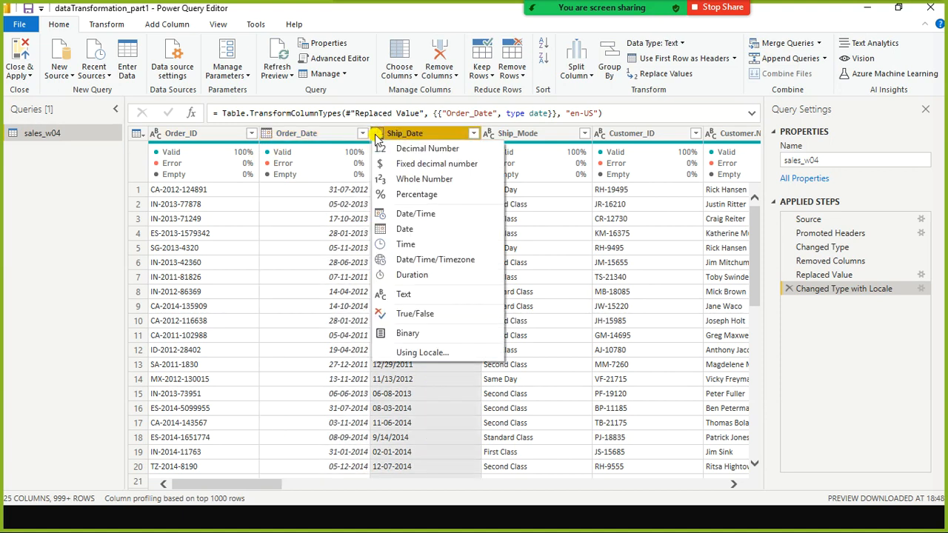
left_click(445, 133)
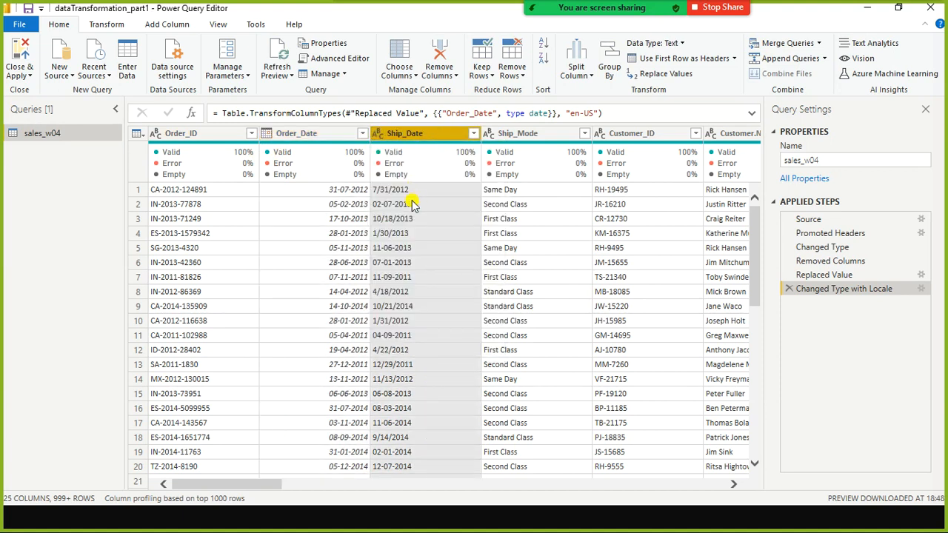
right_click(422, 135)
mouse_move(487, 263)
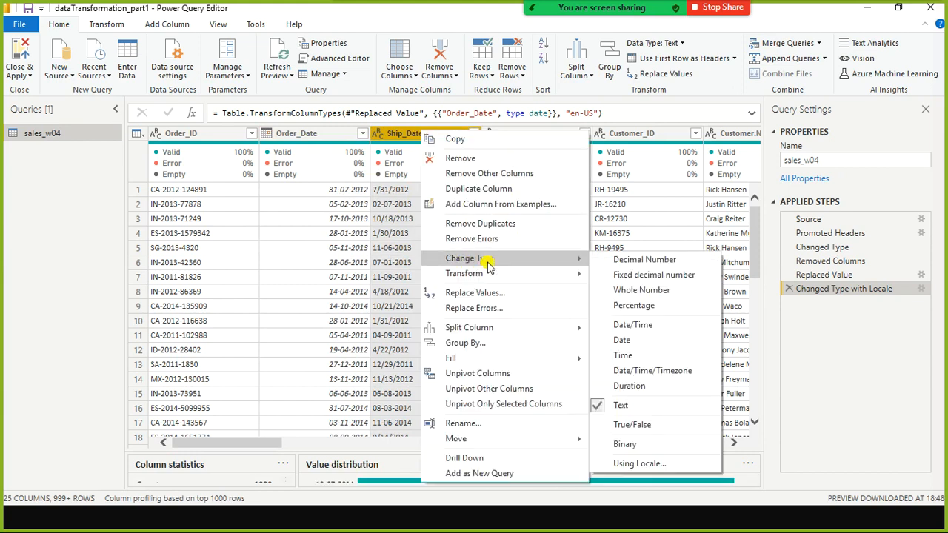
left_click(494, 293)
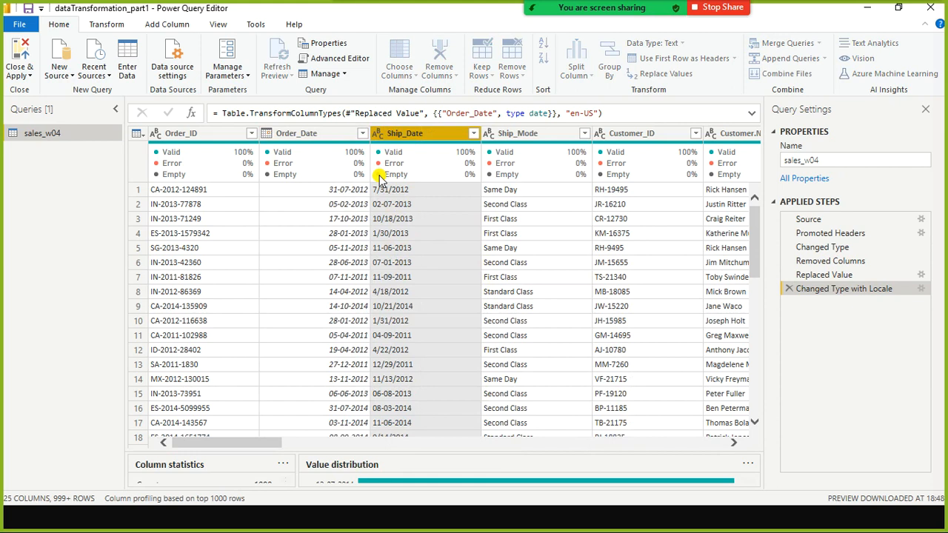
left_click_drag(368, 170, 363, 211)
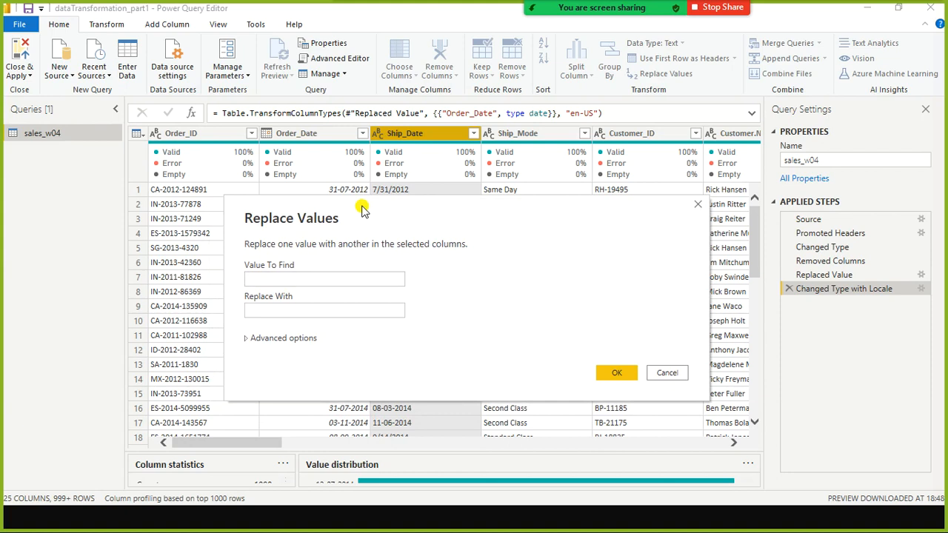
left_click(307, 277)
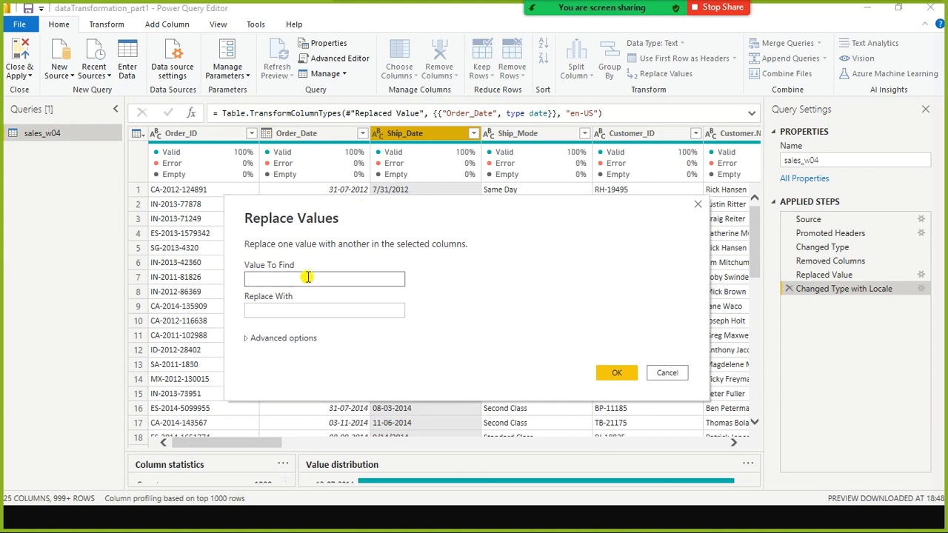
type("-")
key("Tab")
type("/")
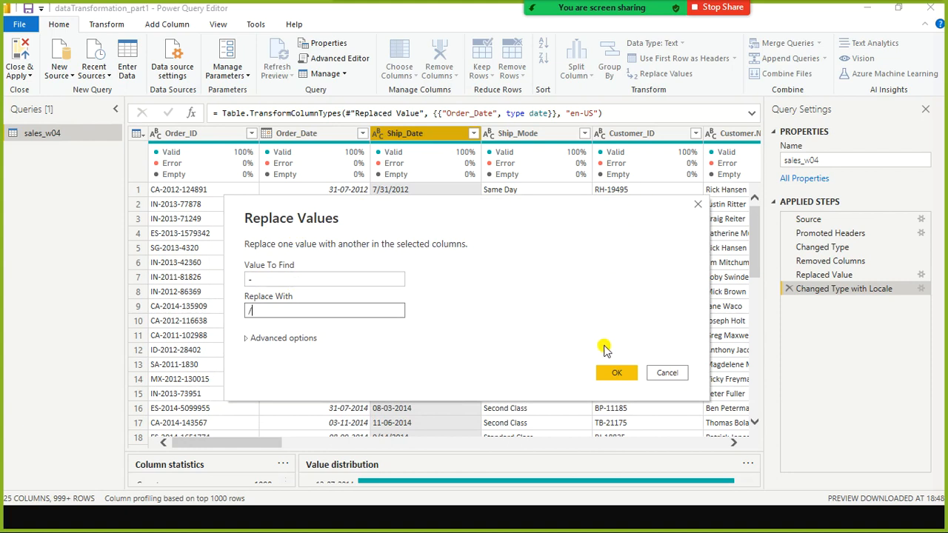
left_click(617, 378)
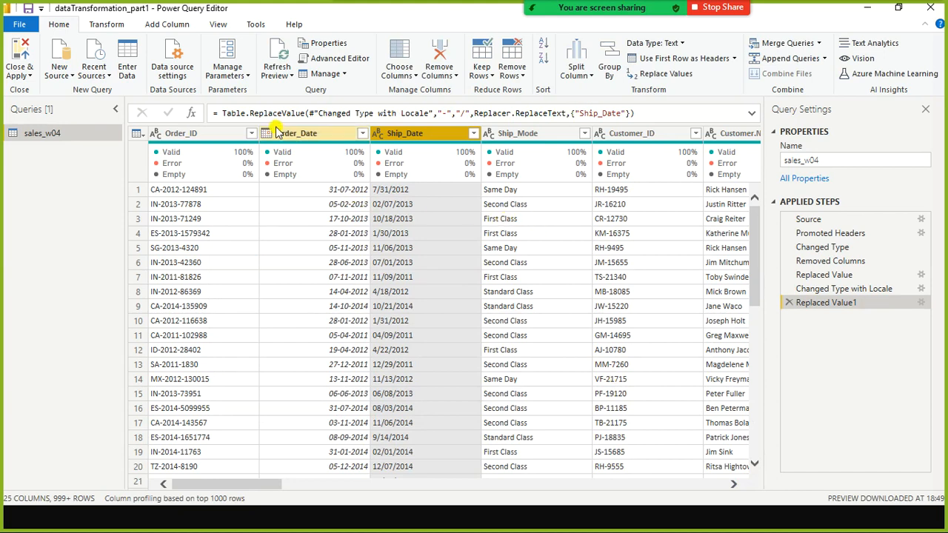
Change the Ship_Date column's type using locale, with data type Date and locale English (United States)
left_click(384, 140)
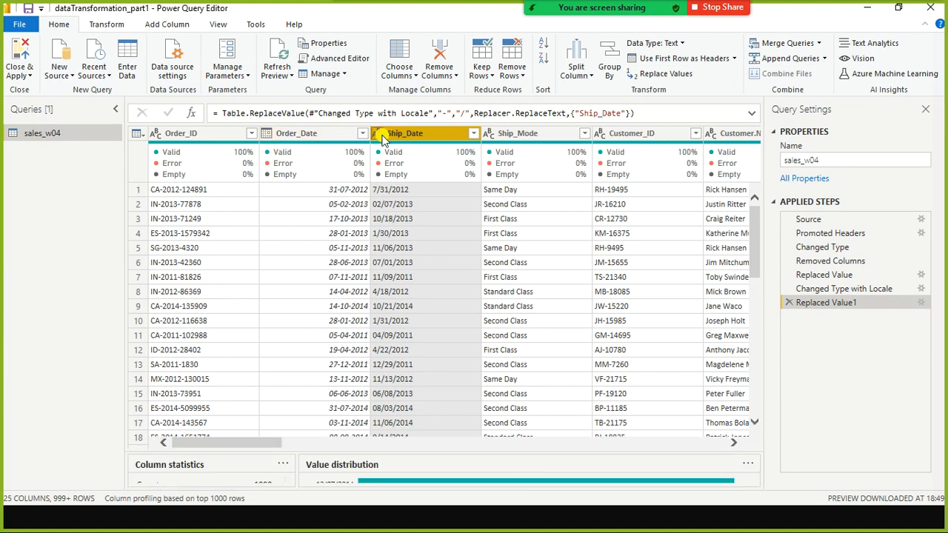
left_click(380, 135)
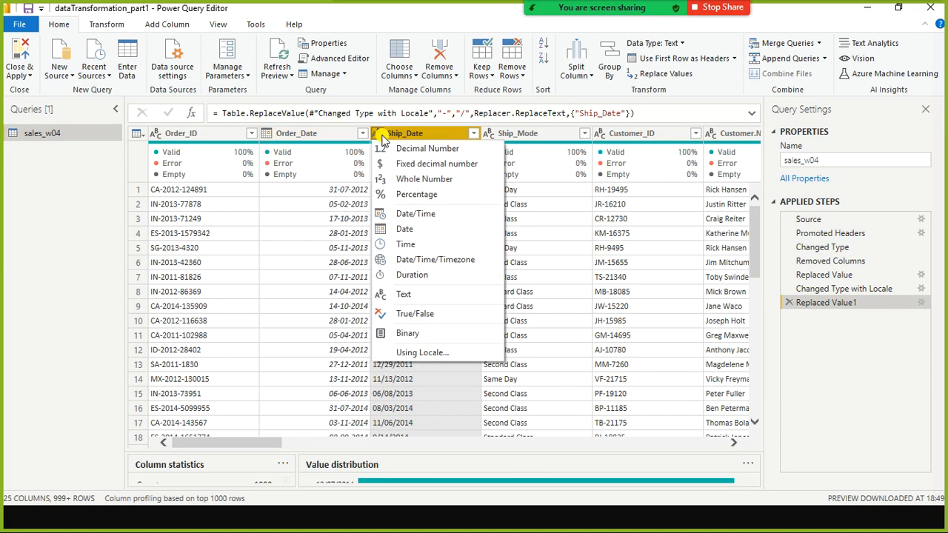
key("Escape")
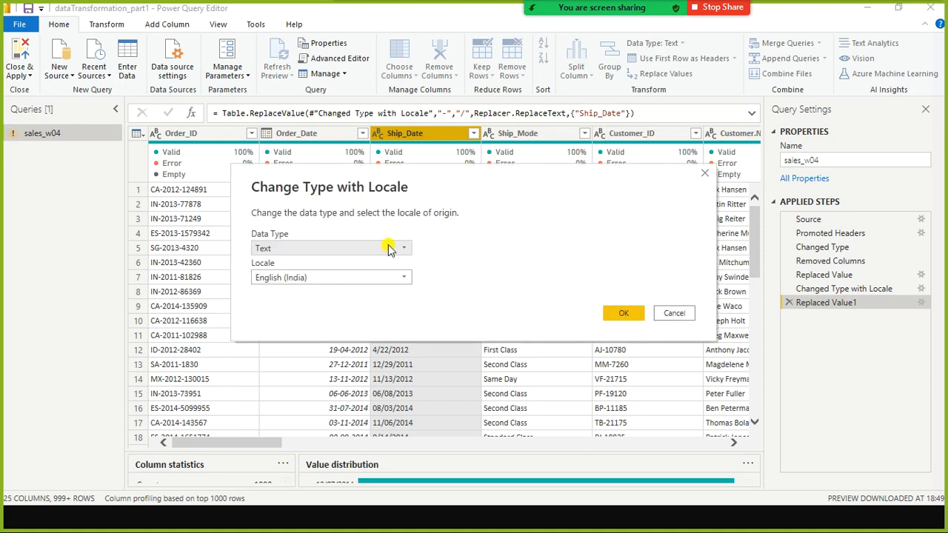
left_click(390, 249)
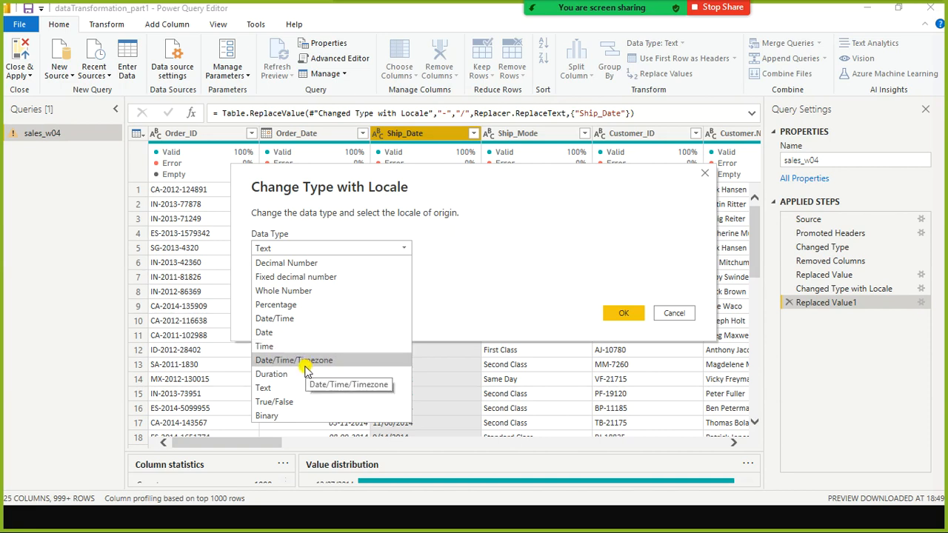
left_click(306, 334)
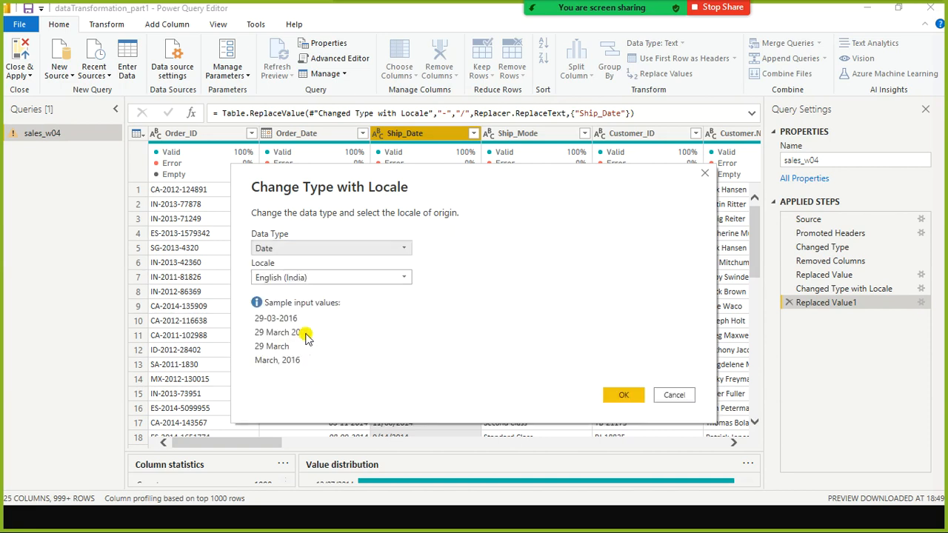
left_click(386, 275)
scroll(336, 391, "down", 2)
scroll(335, 391, "down", 6)
scroll(335, 391, "down", 4)
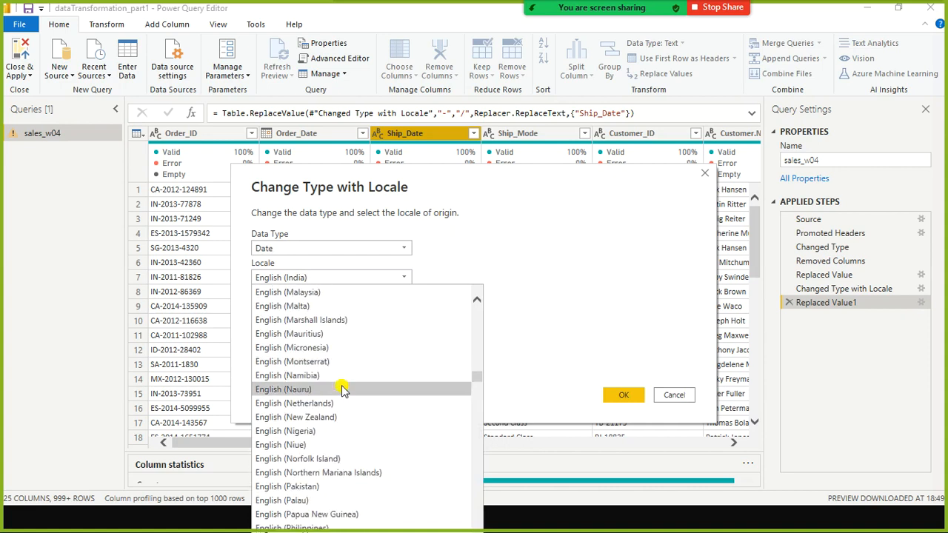
scroll(355, 380, "down", 3)
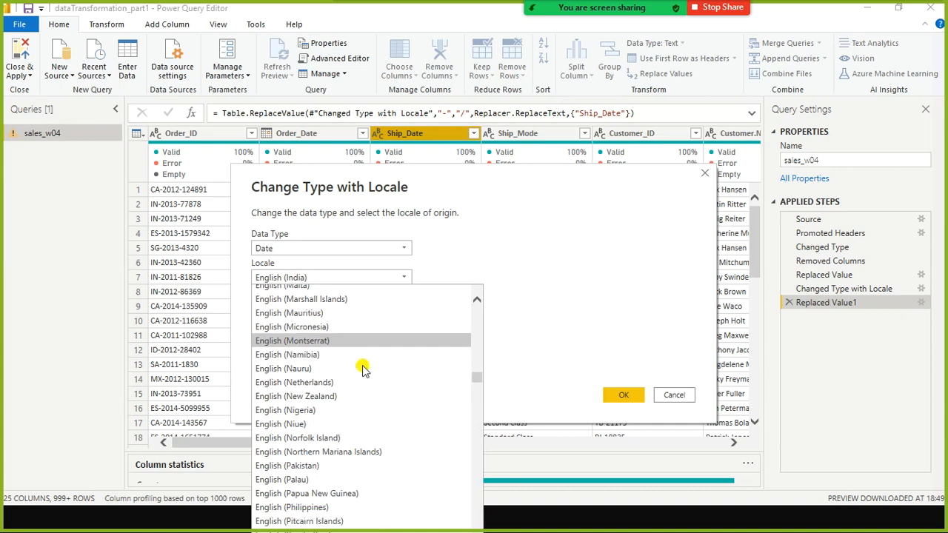
scroll(363, 369, "down", 2)
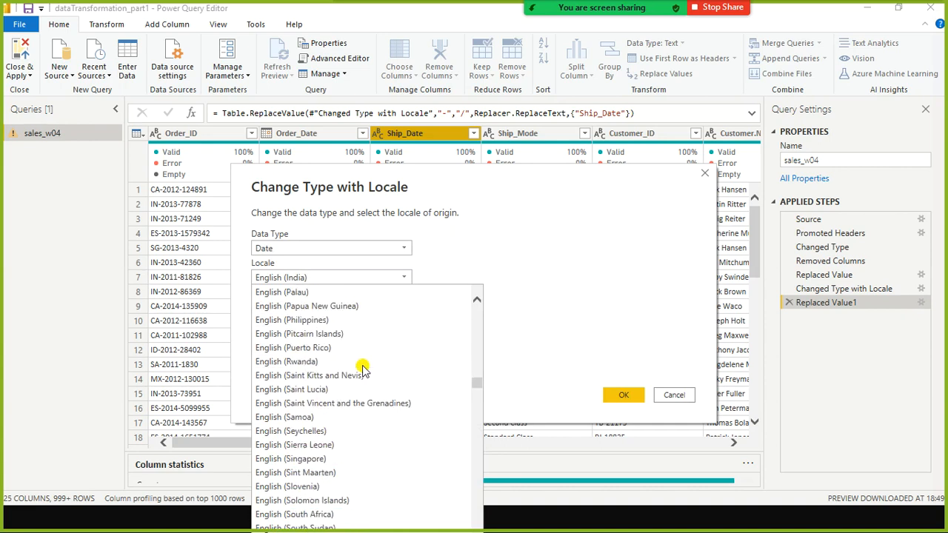
scroll(363, 368, "down", 5)
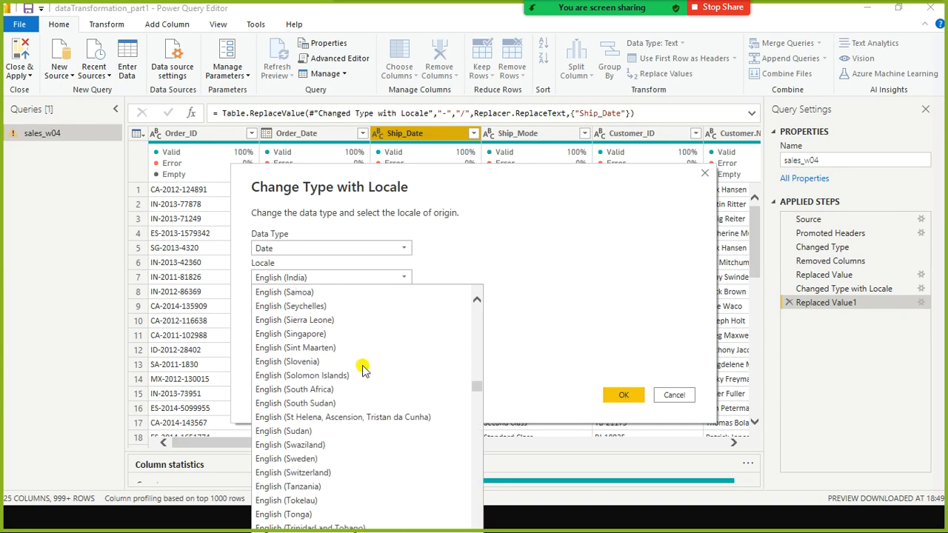
scroll(363, 369, "down", 4)
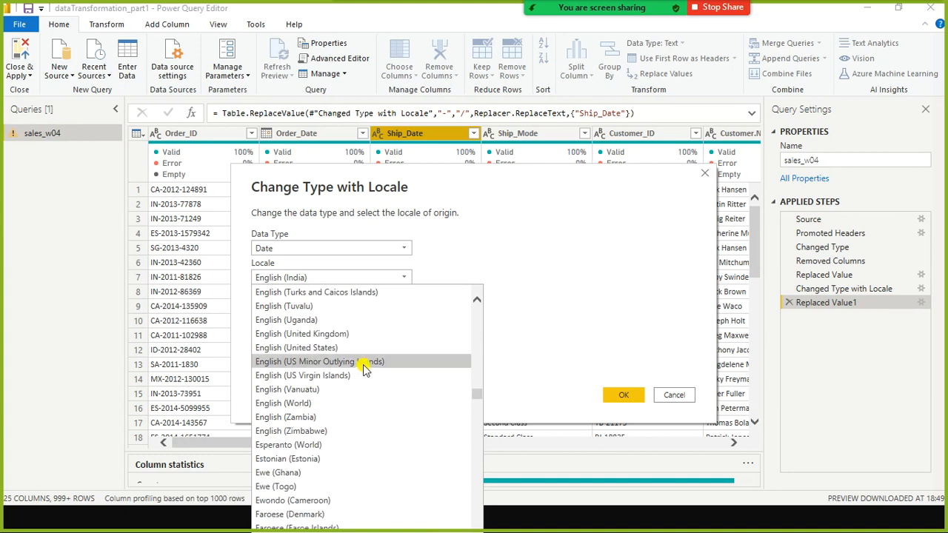
left_click(354, 347)
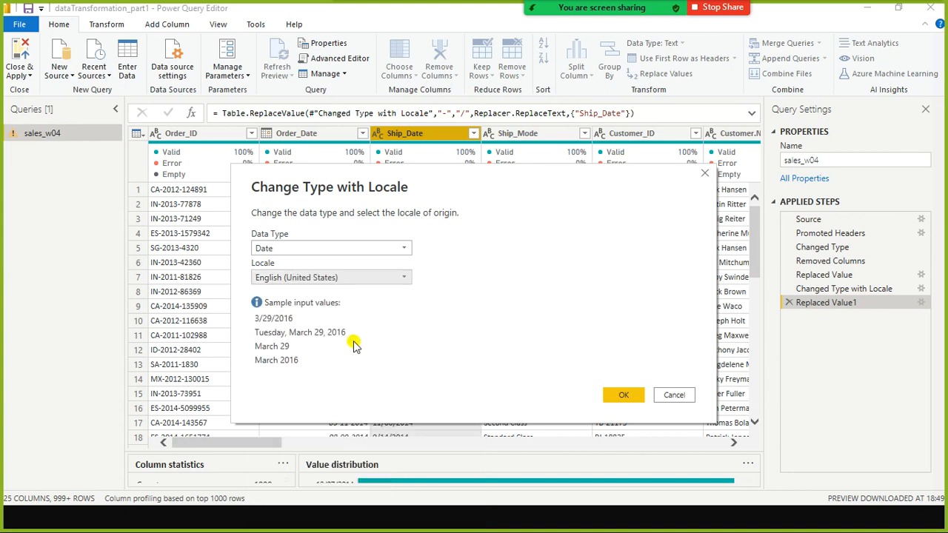
left_click(624, 394)
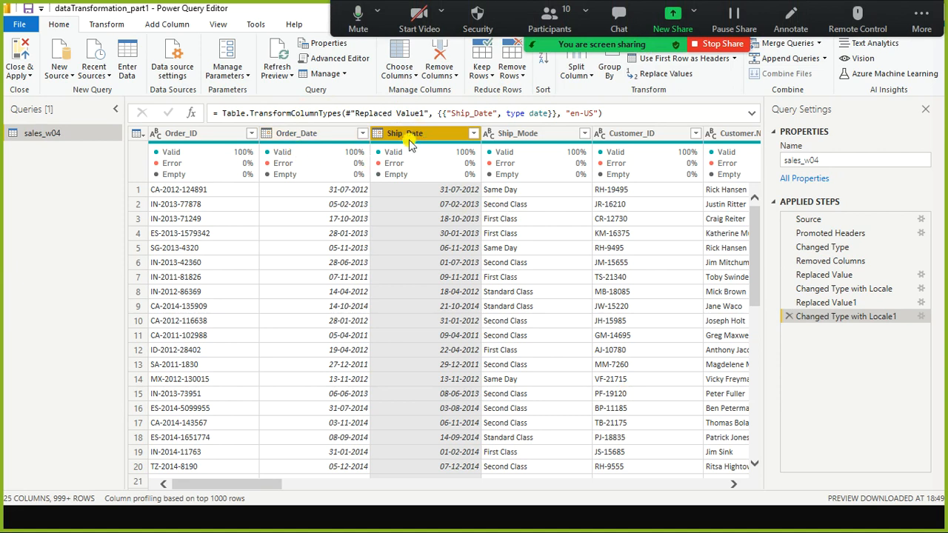
Select the Order_Date column, review the data transformation slides in the PowerPoint presentation, and return to Power Query Editor
left_click(304, 136)
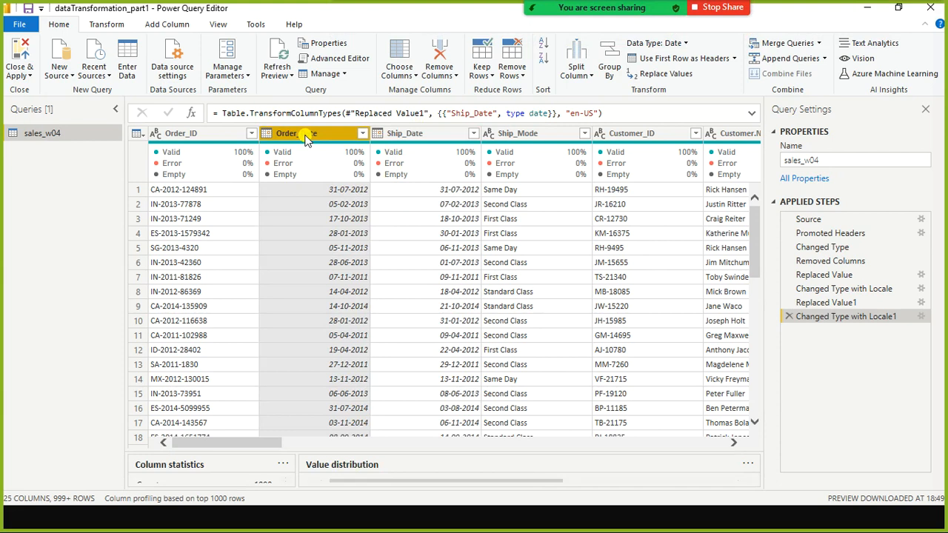
key("alt+Tab")
key("alt+Tab")
key("alt+Tab")
key("alt+Tab")
key("alt+Tab")
key("alt+Tab")
key("alt+Tab")
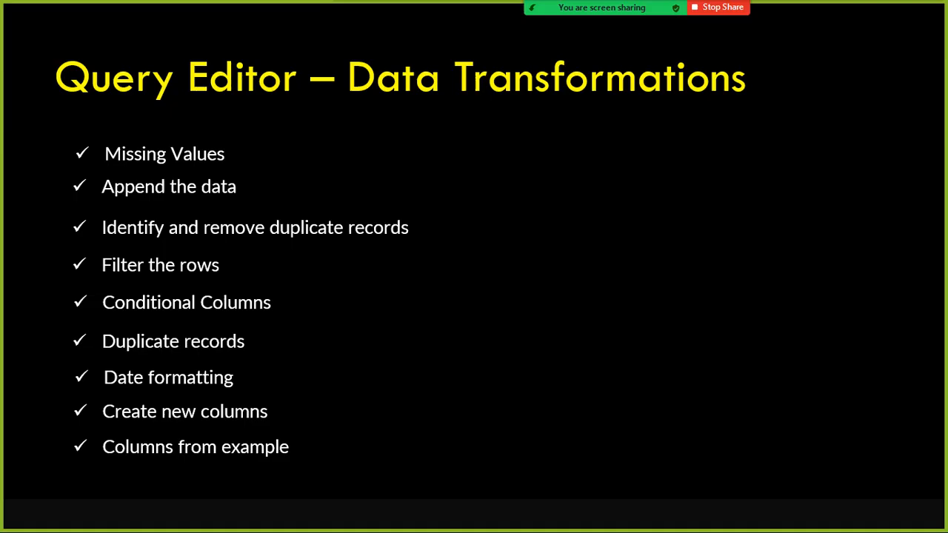
key("Left")
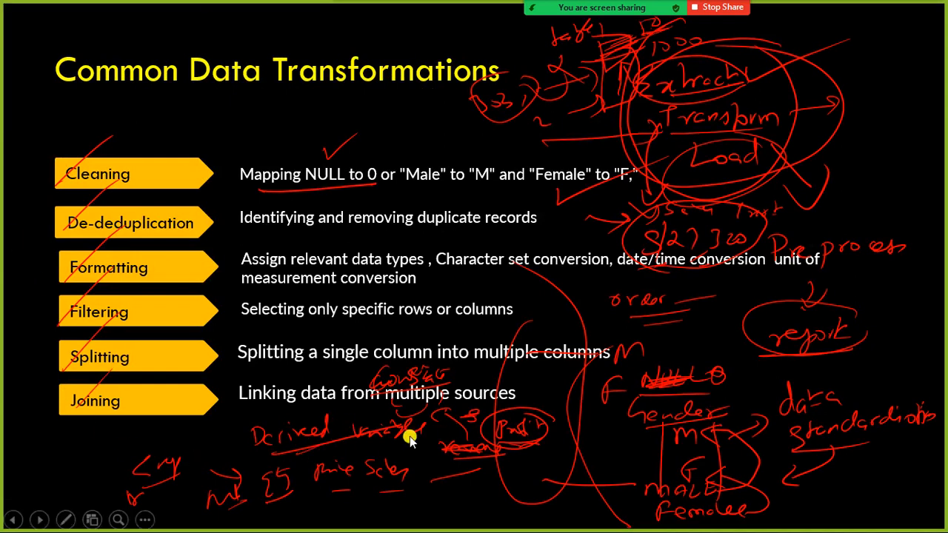
key("alt+Tab")
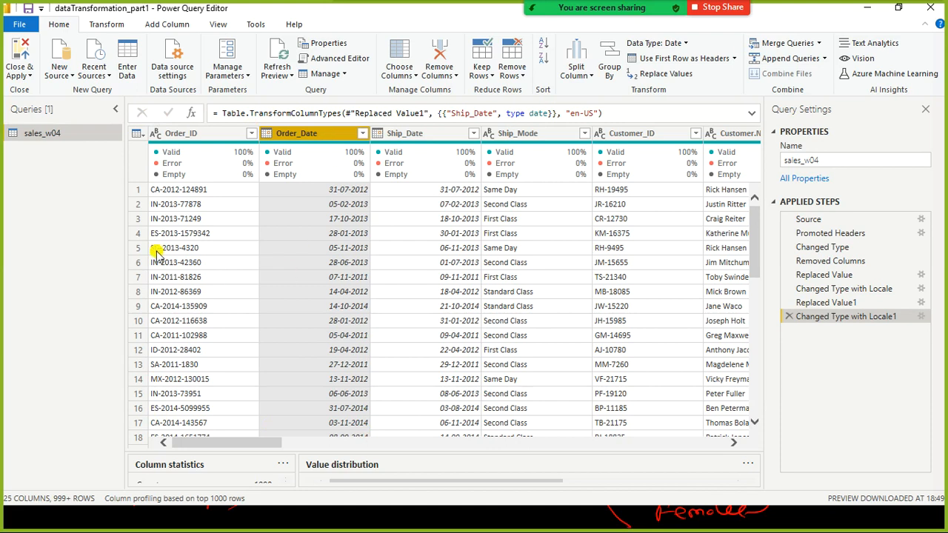
Add a new column containing the year of each Order_Date and check it against the date columns
mouse_move(563, 153)
left_click(179, 29)
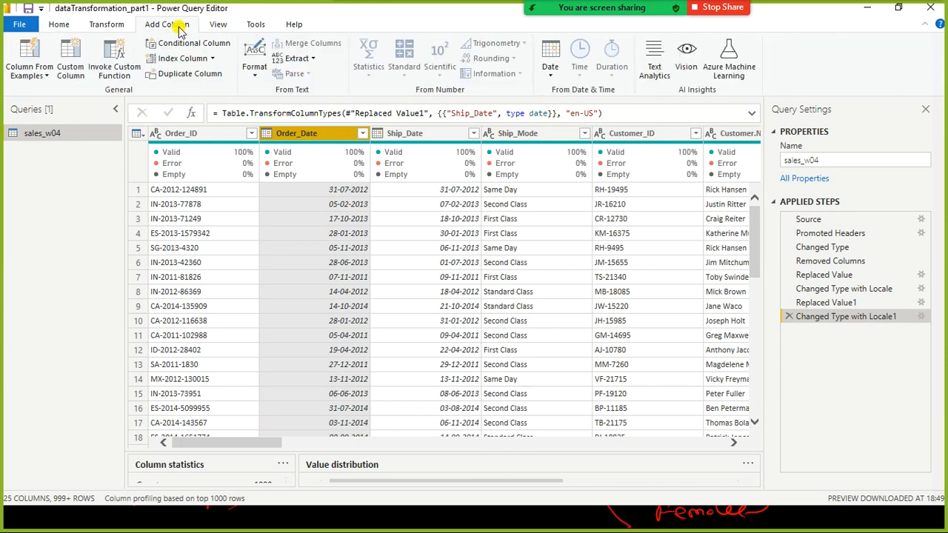
left_click(550, 73)
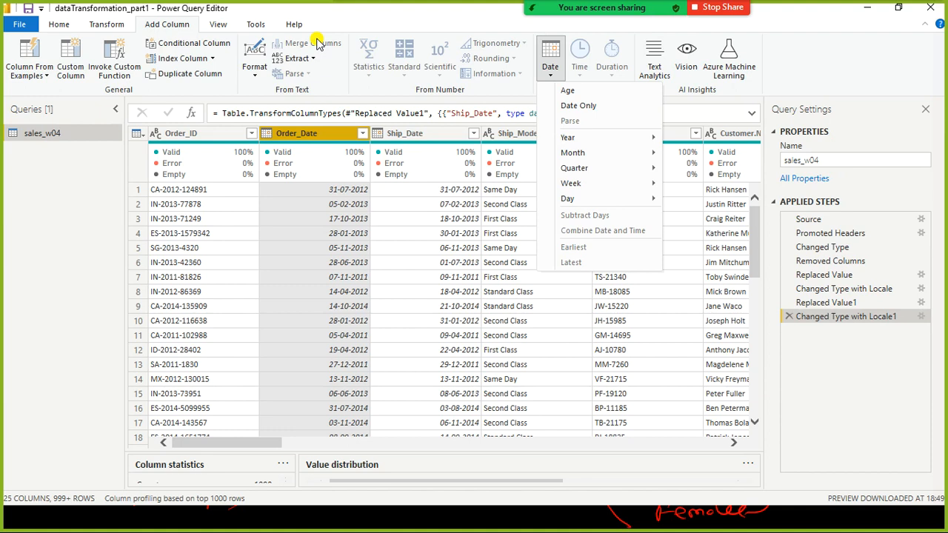
mouse_move(609, 137)
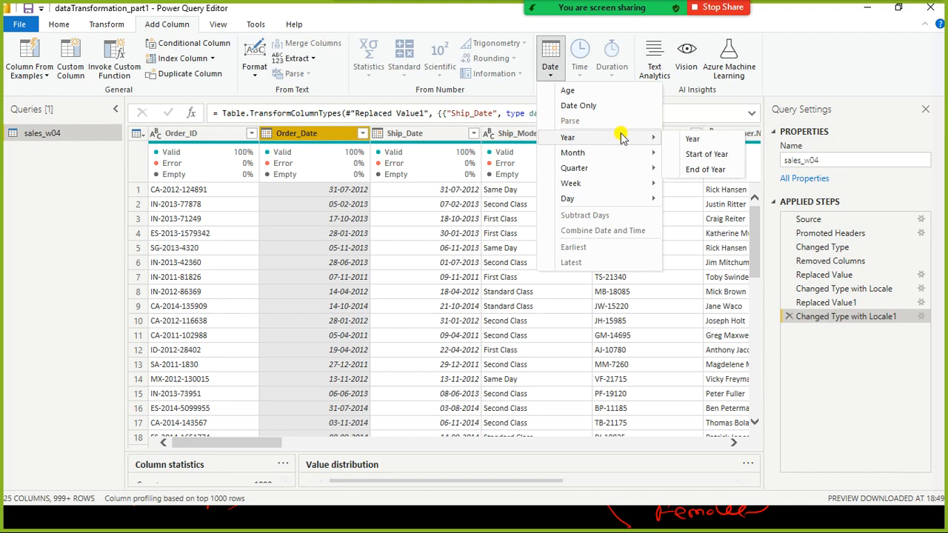
left_click(691, 139)
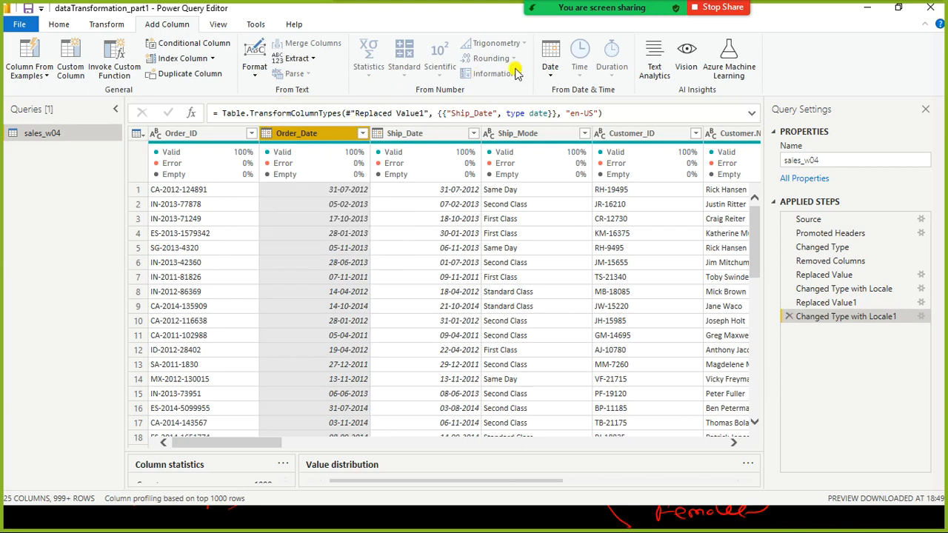
left_click(548, 71)
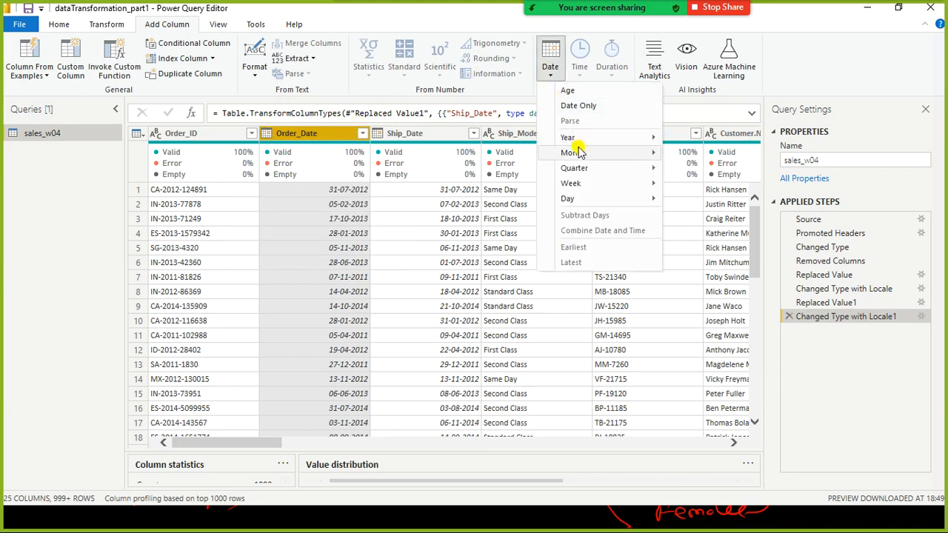
mouse_move(590, 138)
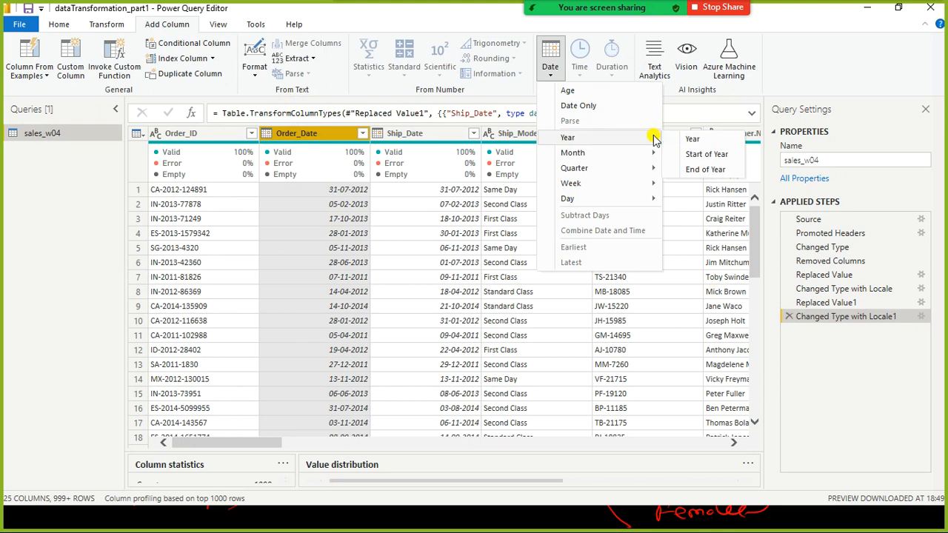
left_click(696, 139)
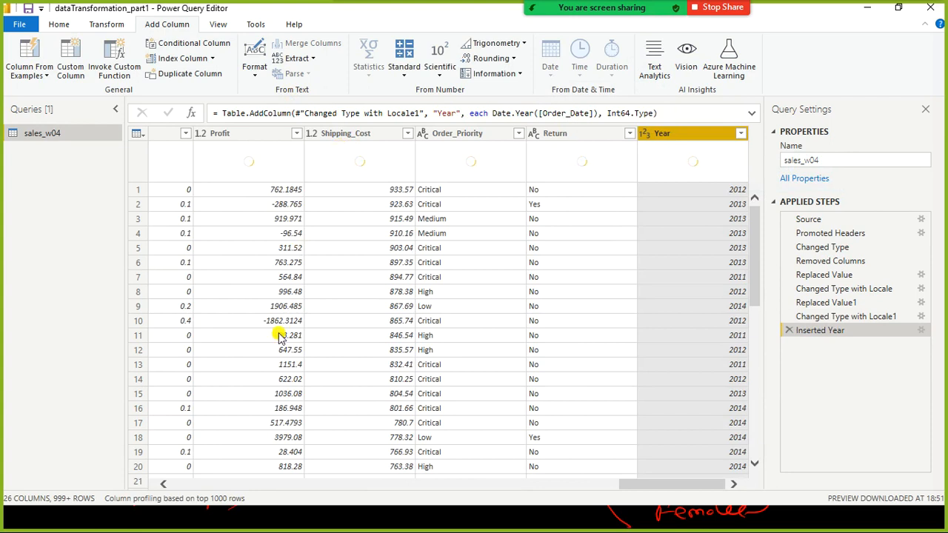
left_click(206, 486)
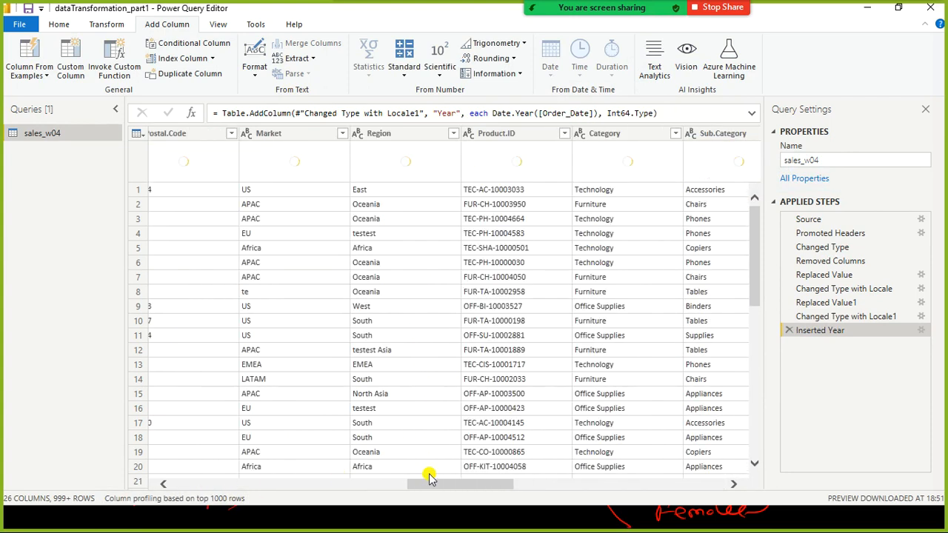
left_click_drag(479, 484, 911, 426)
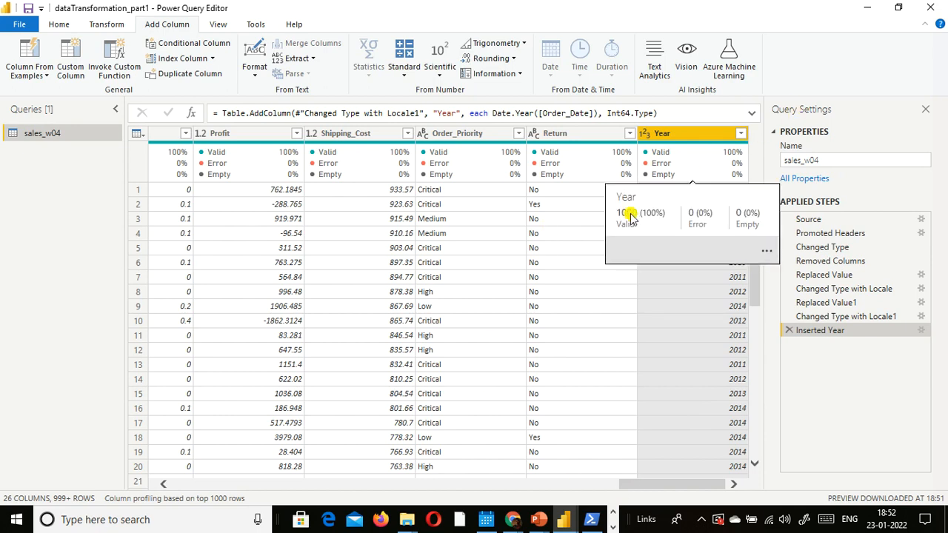
left_click_drag(627, 483, 222, 483)
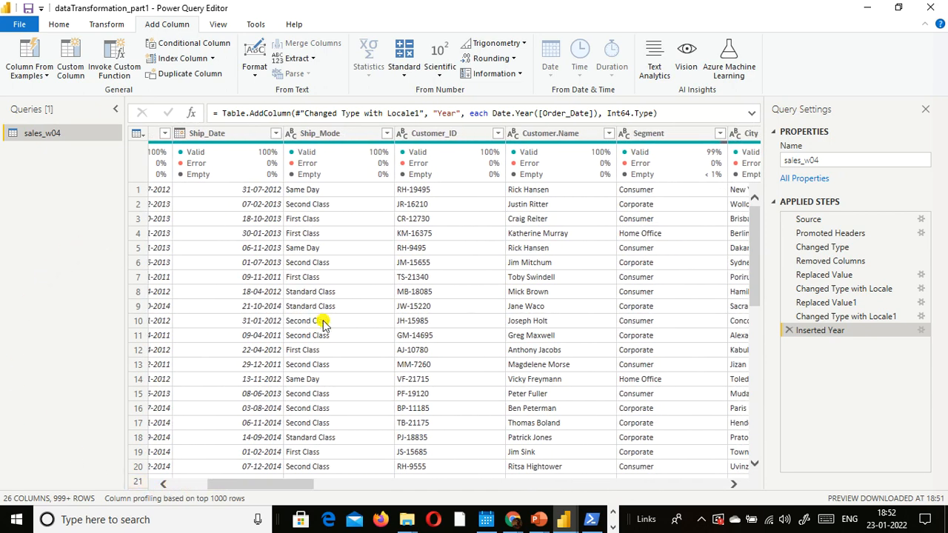
left_click(188, 487)
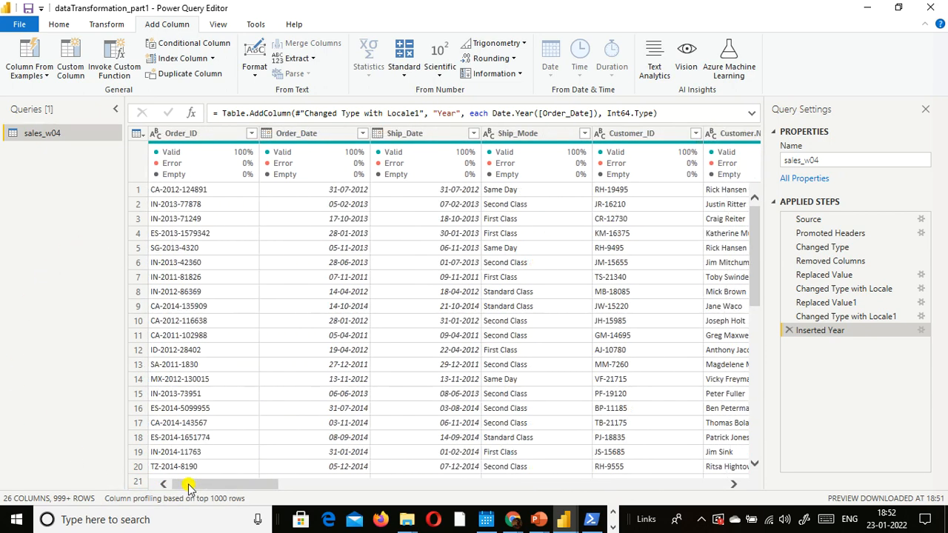
Add a new column containing the month number of each Order_Date
right_click(324, 137)
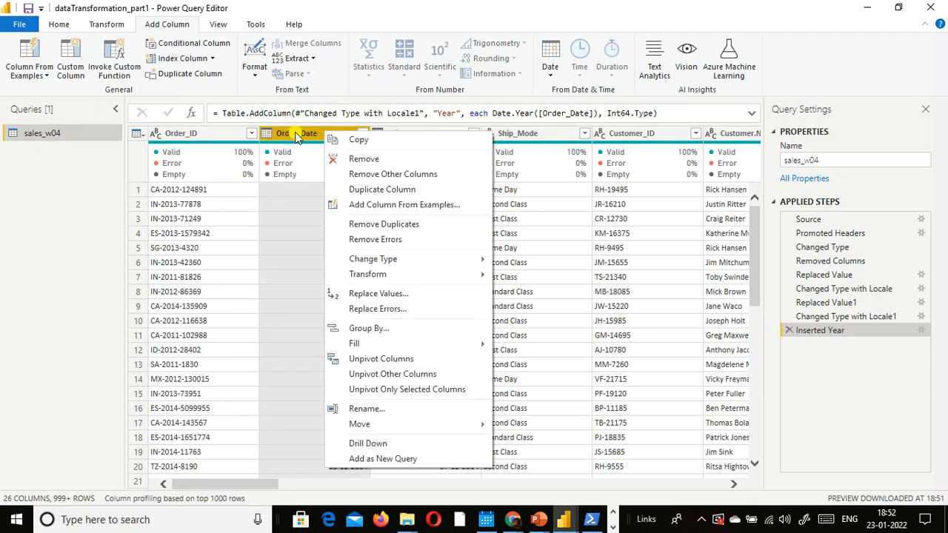
left_click(272, 132)
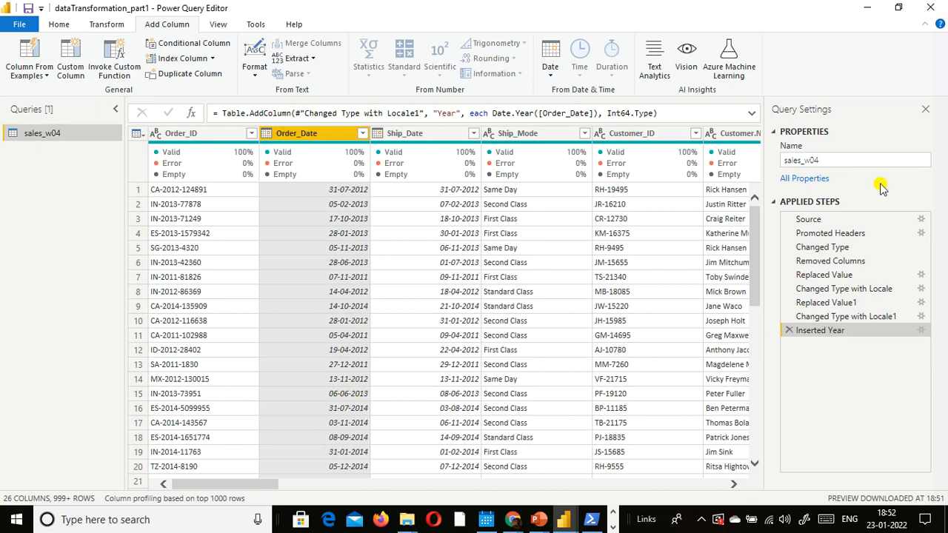
left_click(561, 80)
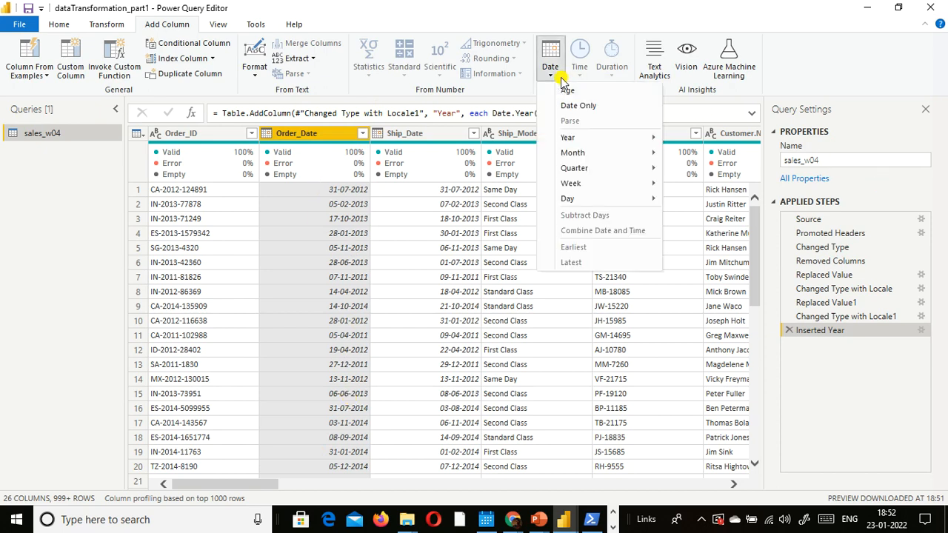
mouse_move(571, 154)
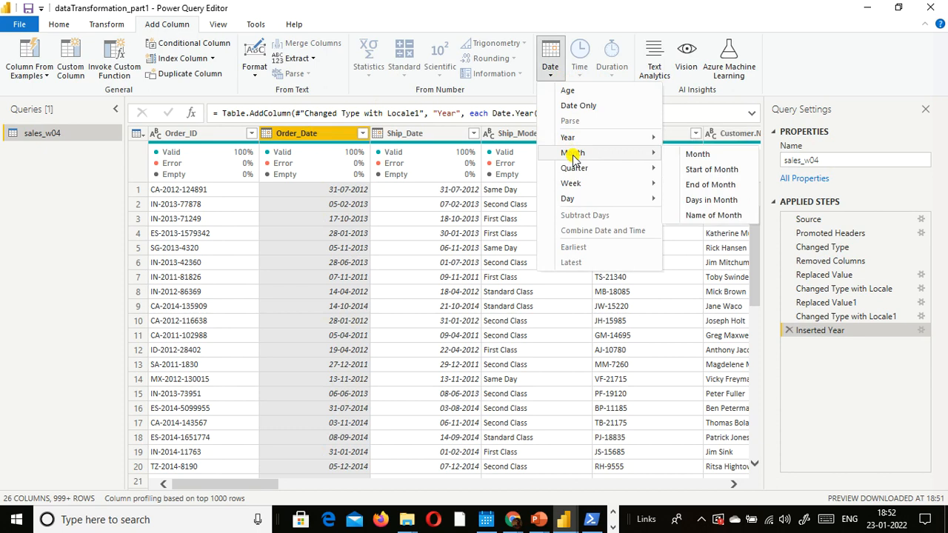
left_click(721, 155)
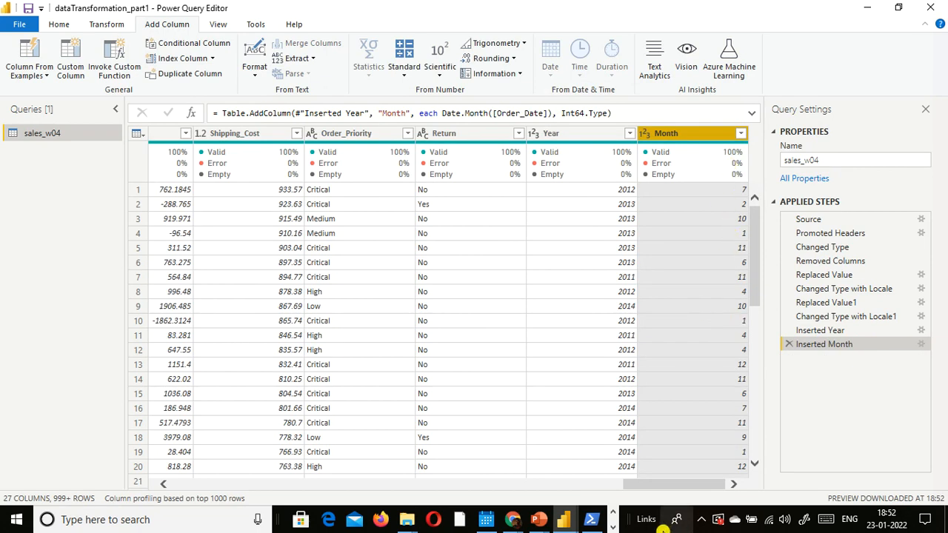
Move the Order_Date column one place to the right, past Ship_Date
left_click_drag(665, 485, 127, 495)
left_click(294, 132)
right_click(294, 132)
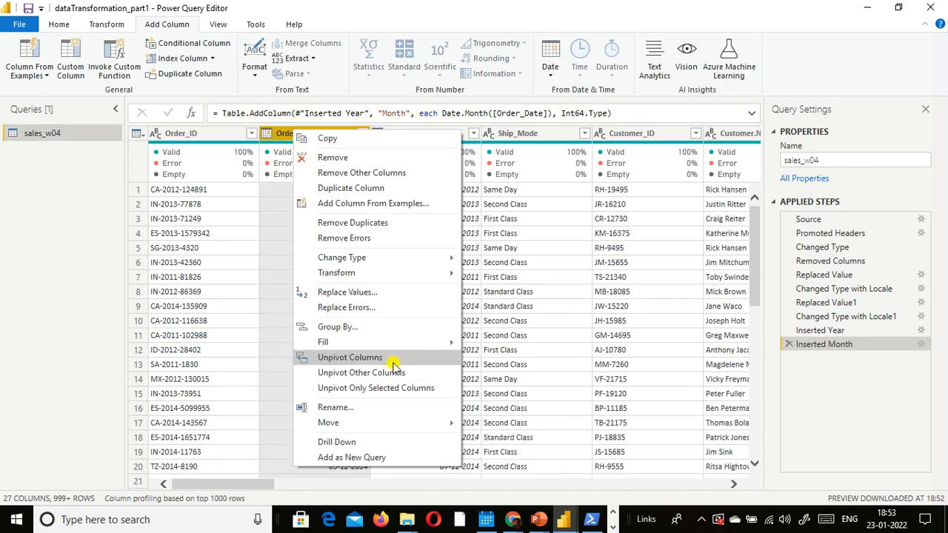
mouse_move(413, 273)
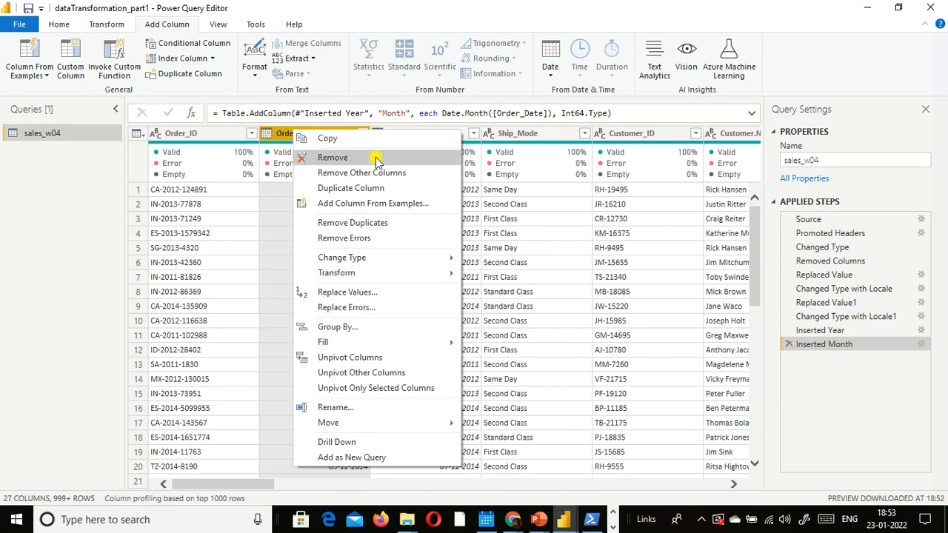
mouse_move(344, 427)
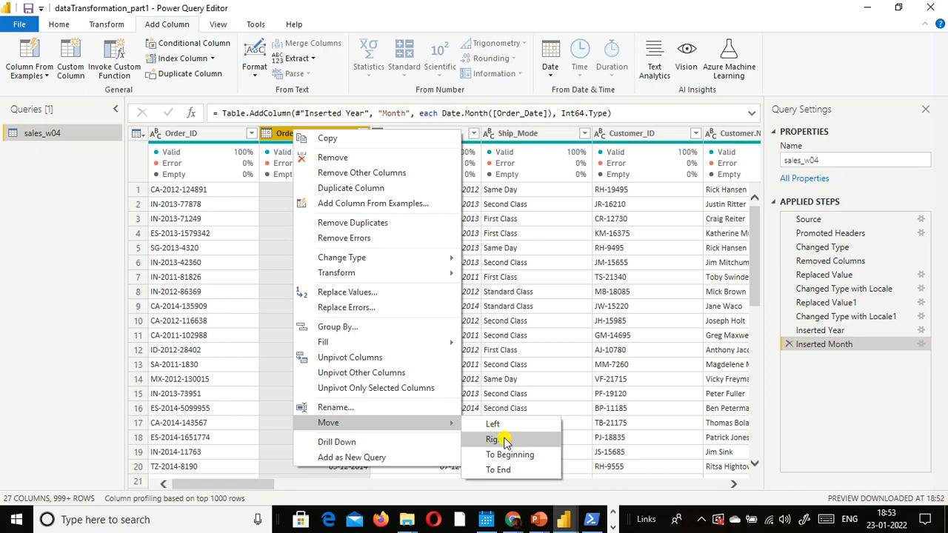
left_click(505, 441)
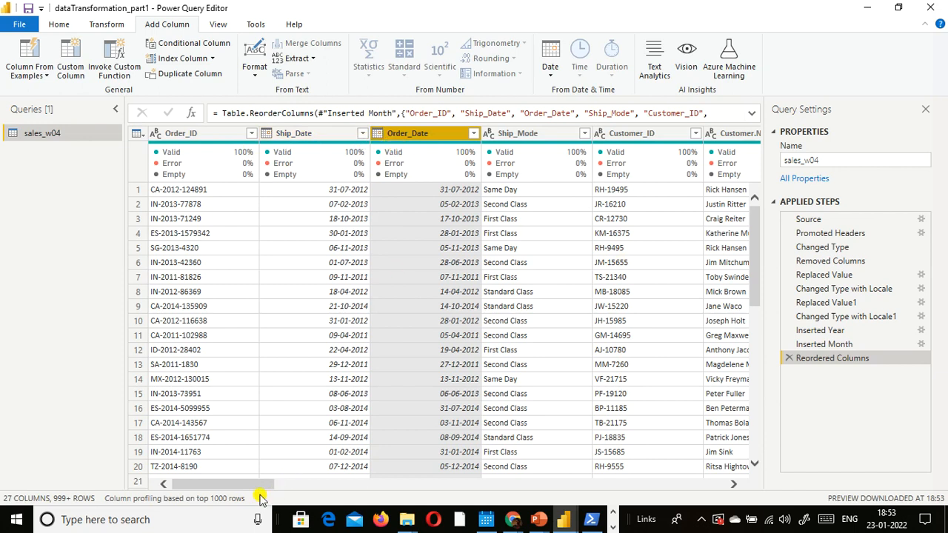
Move the Order_Date column to the end of the table, beside the Year and Month columns
left_click_drag(242, 487, 746, 471)
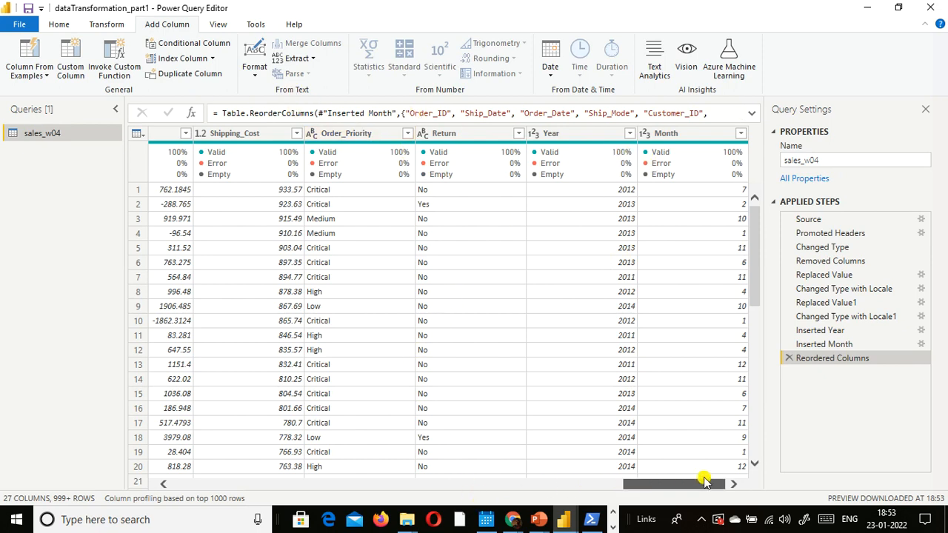
left_click_drag(696, 481, 88, 506)
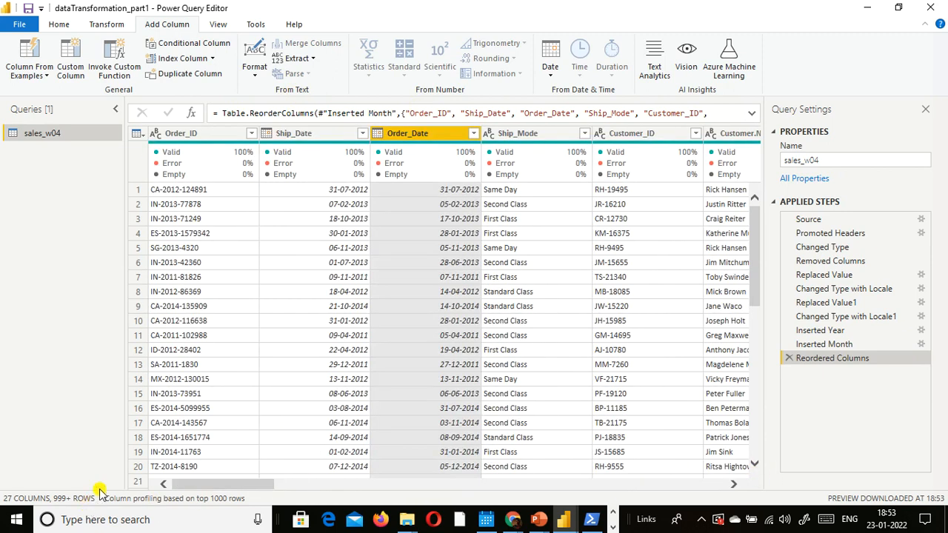
right_click(425, 129)
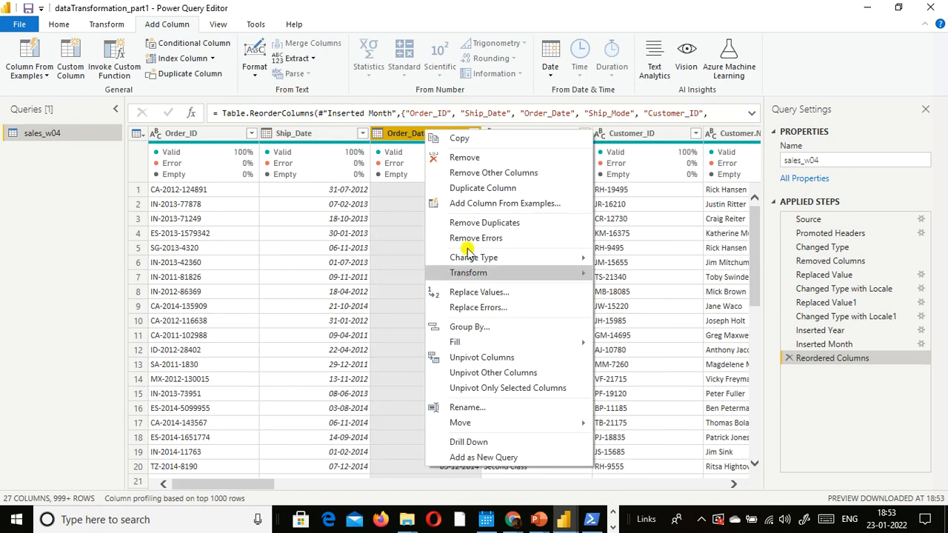
mouse_move(501, 421)
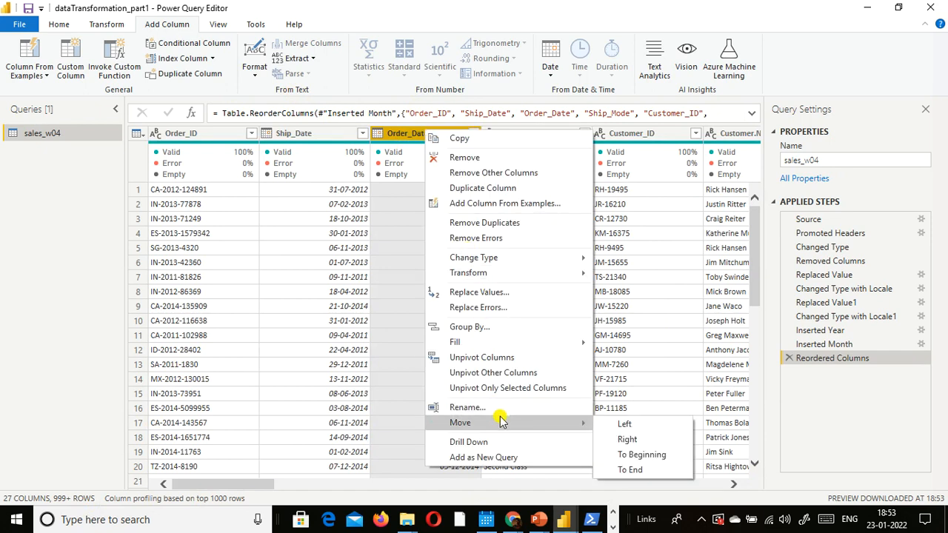
left_click(627, 471)
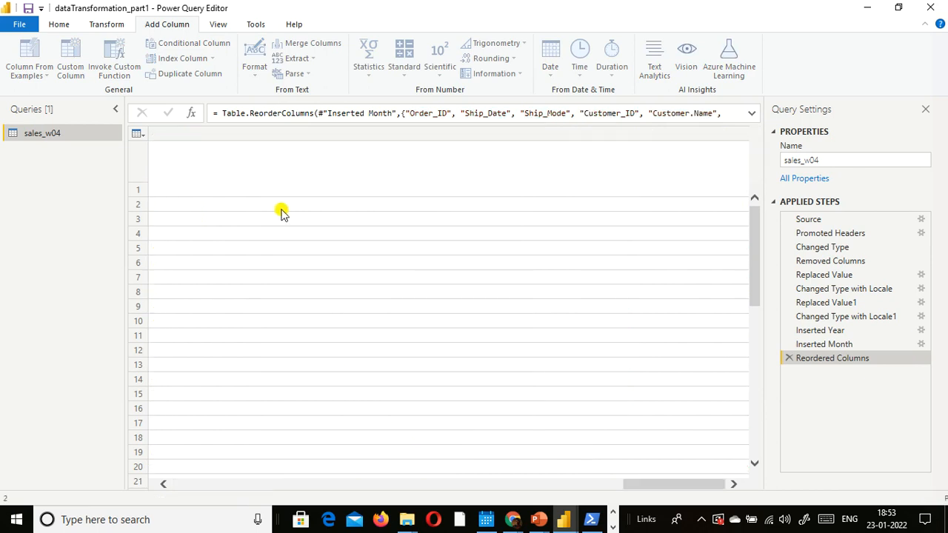
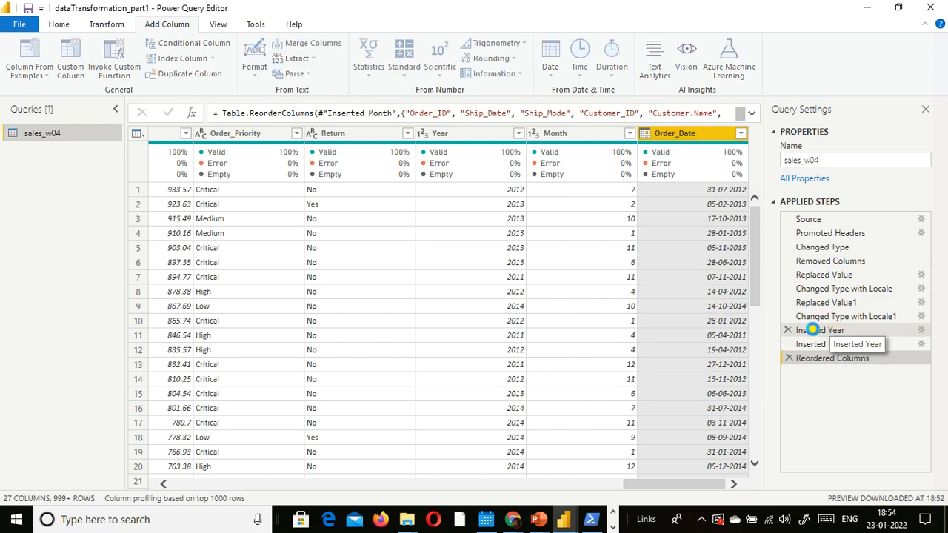
Inspect the formula of the Inserted Year applied step, then return to the Reordered Columns step
left_click(815, 331)
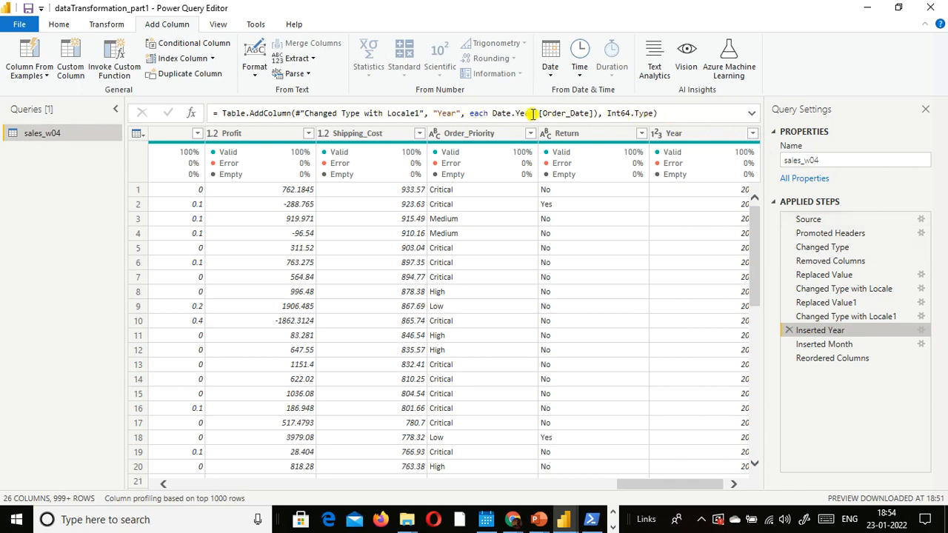
double_click(446, 113)
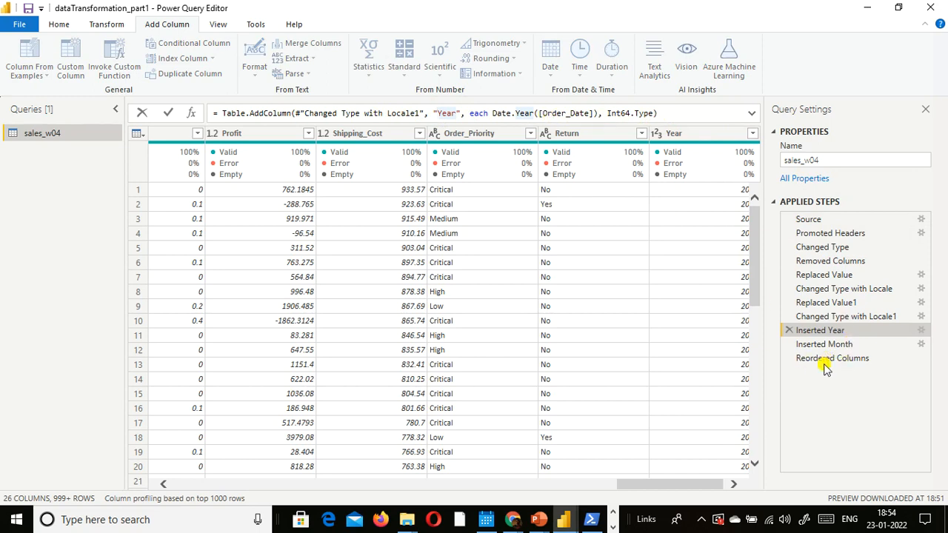
left_click(546, 452)
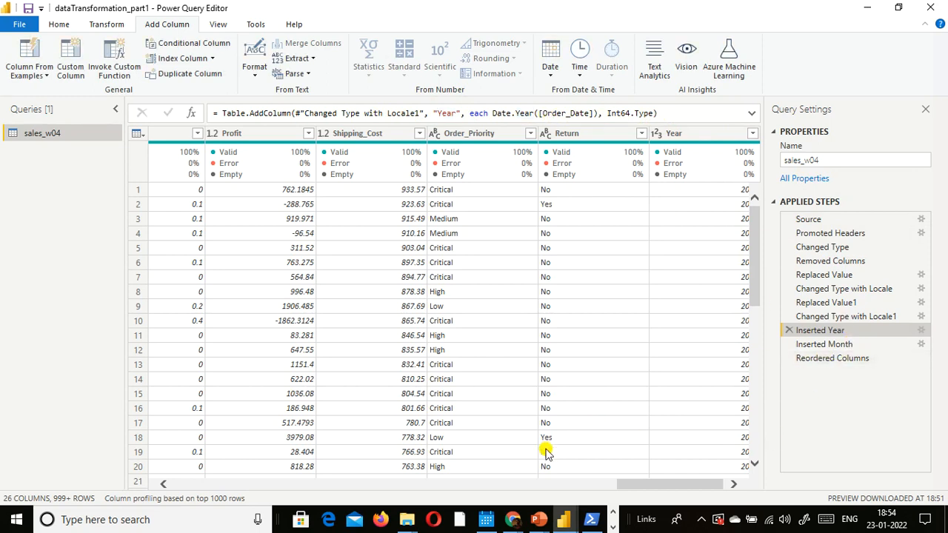
left_click(844, 364)
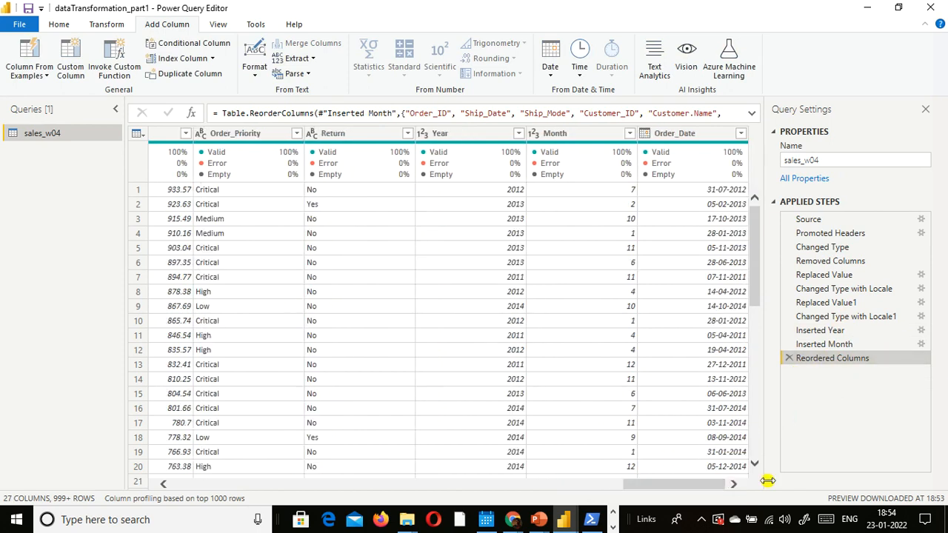
Add a new column containing the quarter of the year for each Order_Date
left_click(689, 134)
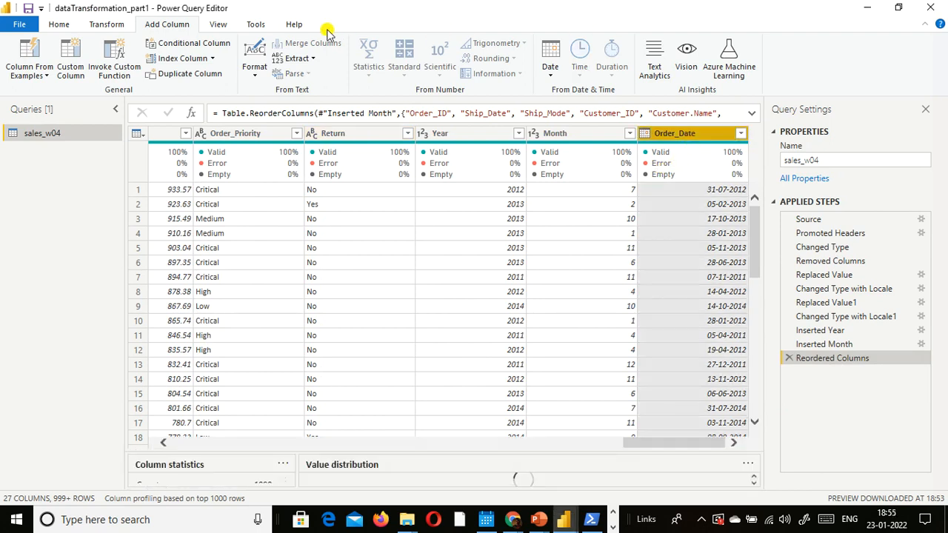
left_click(556, 76)
mouse_move(618, 169)
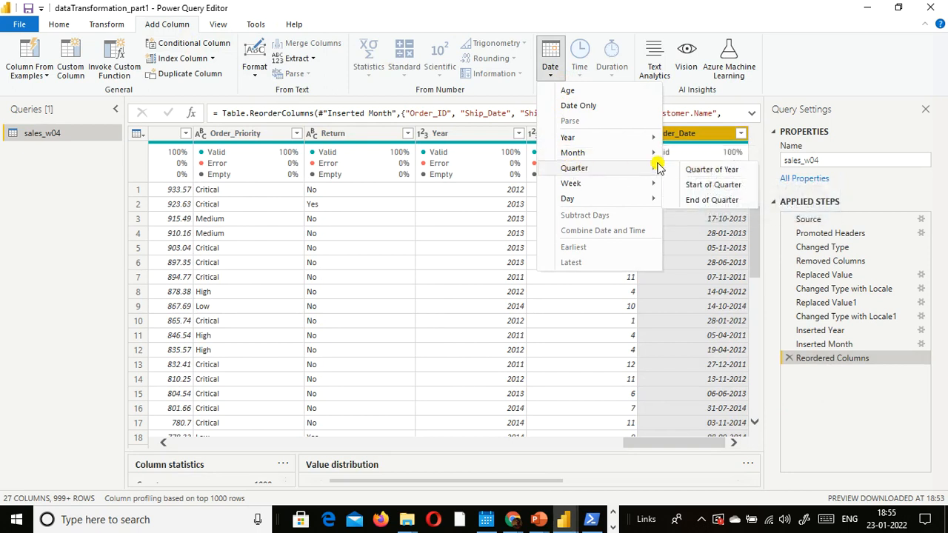
left_click(713, 170)
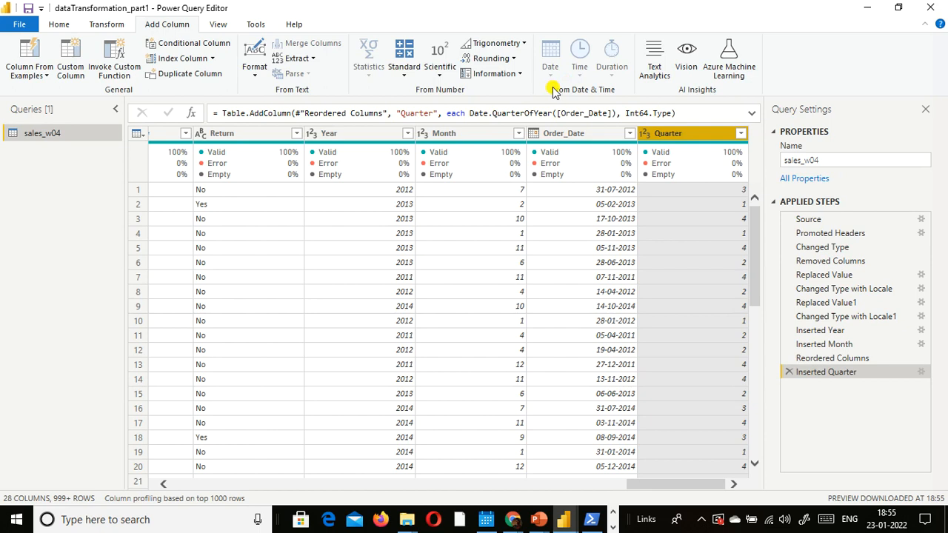
mouse_move(715, 175)
mouse_move(648, 157)
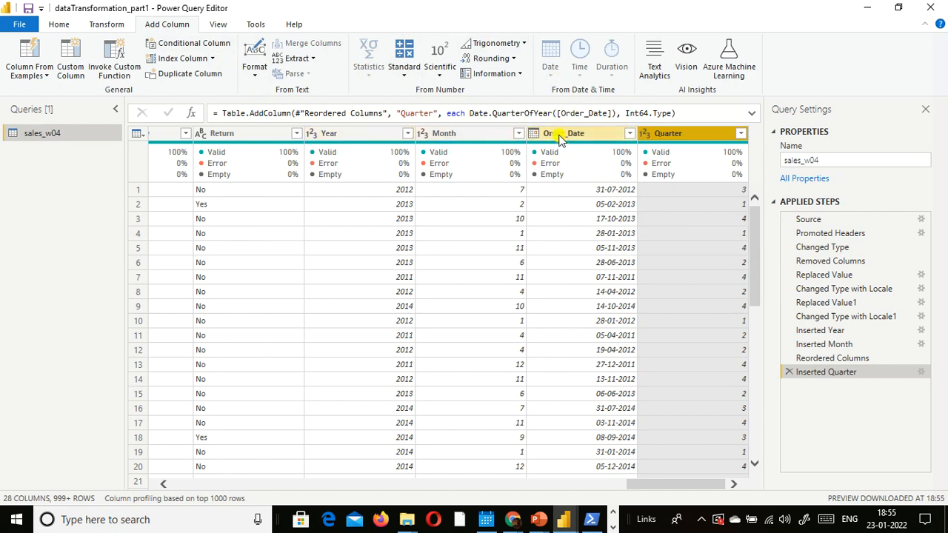
Add a new column containing the name of the day for each Order_Date and compare it with the dates
mouse_move(573, 137)
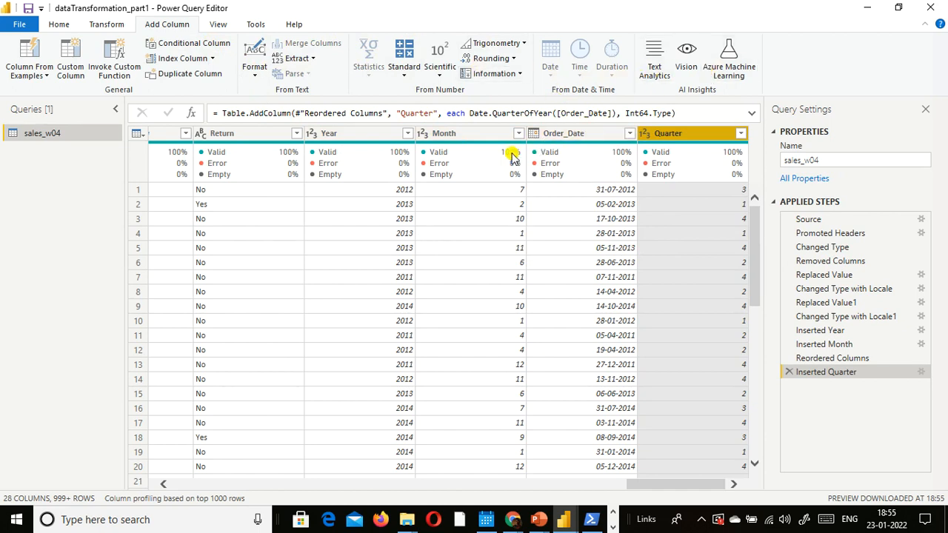
left_click(546, 137)
left_click(550, 74)
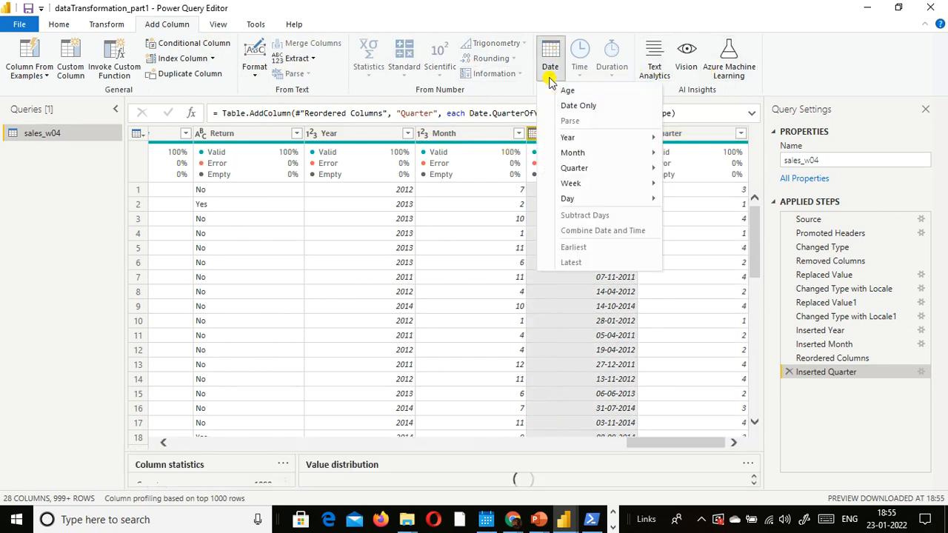
mouse_move(584, 204)
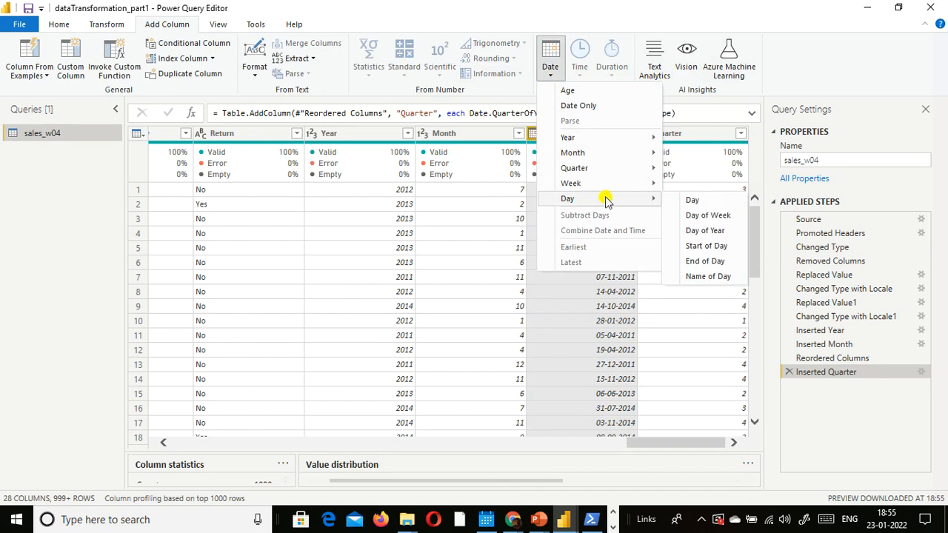
left_click(705, 280)
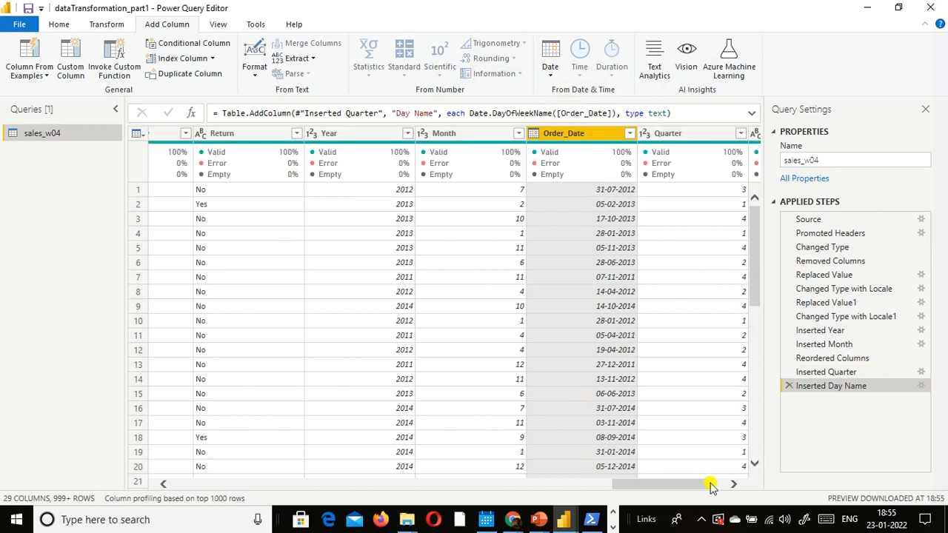
left_click_drag(683, 485, 724, 482)
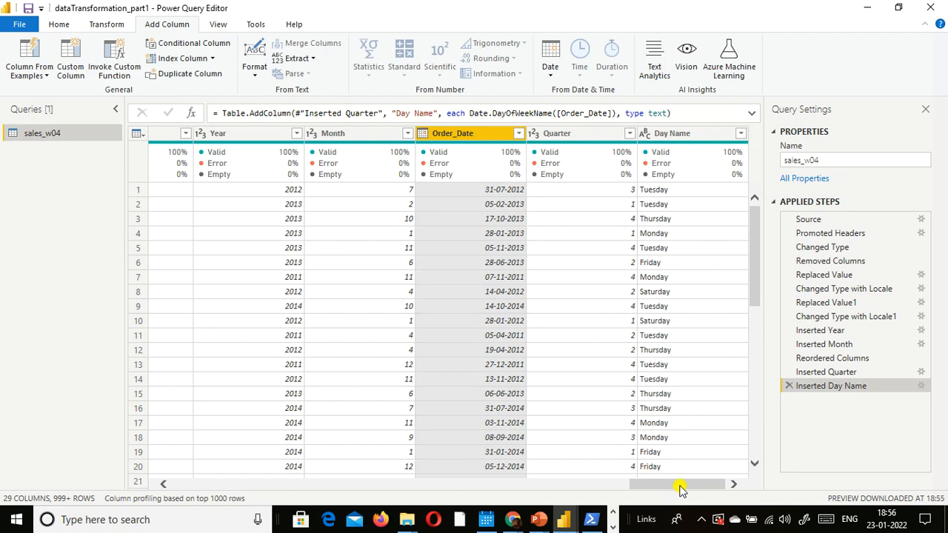
Replace every "$" in the Sales column with nothing and change the column's data type to Decimal Number
left_click_drag(680, 489, 530, 489)
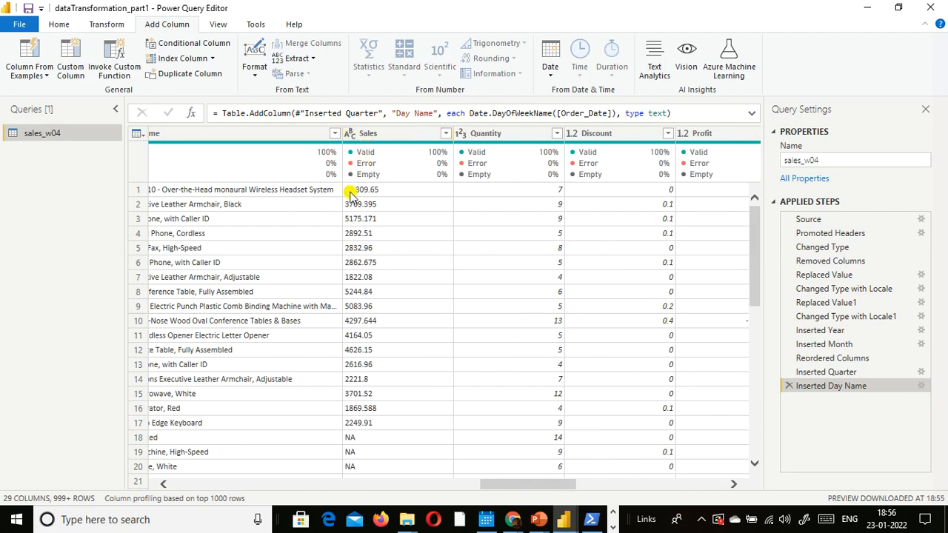
right_click(381, 141)
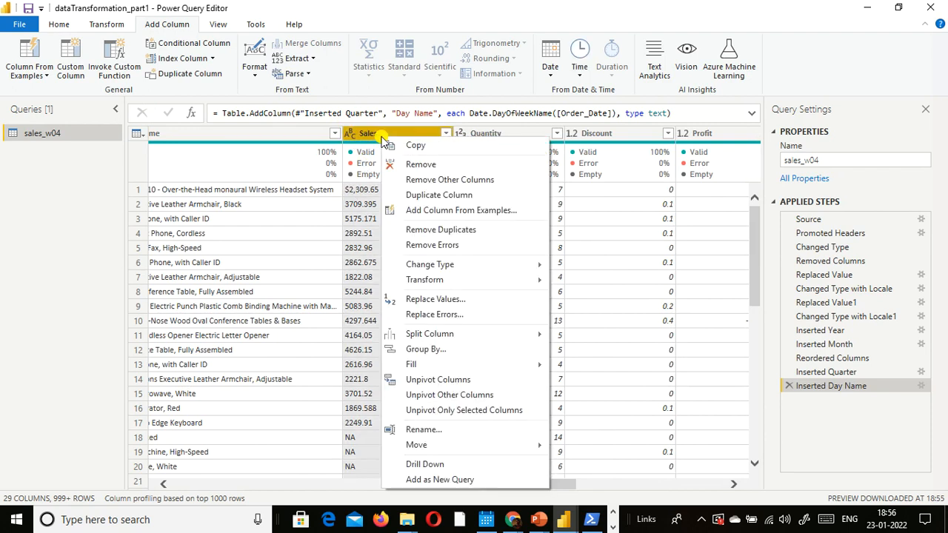
left_click(454, 300)
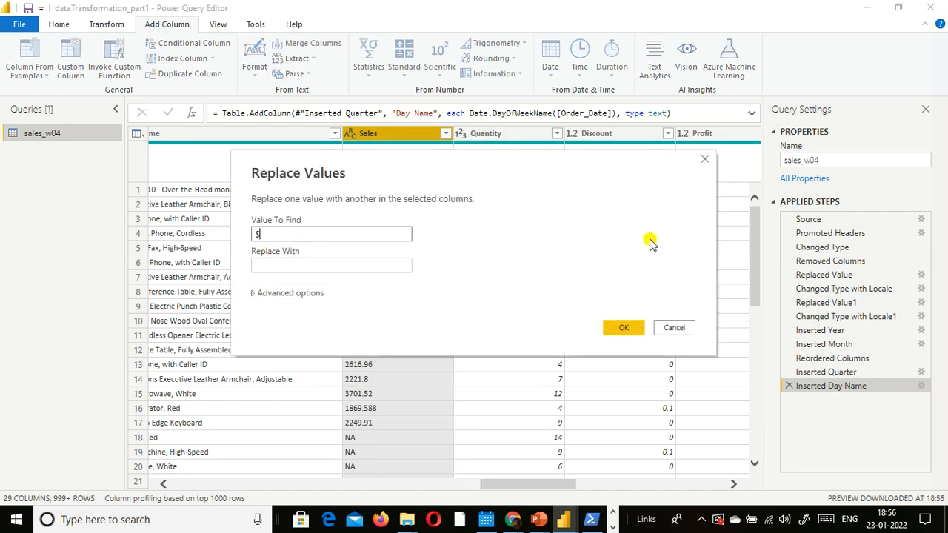
left_click_drag(468, 169, 654, 153)
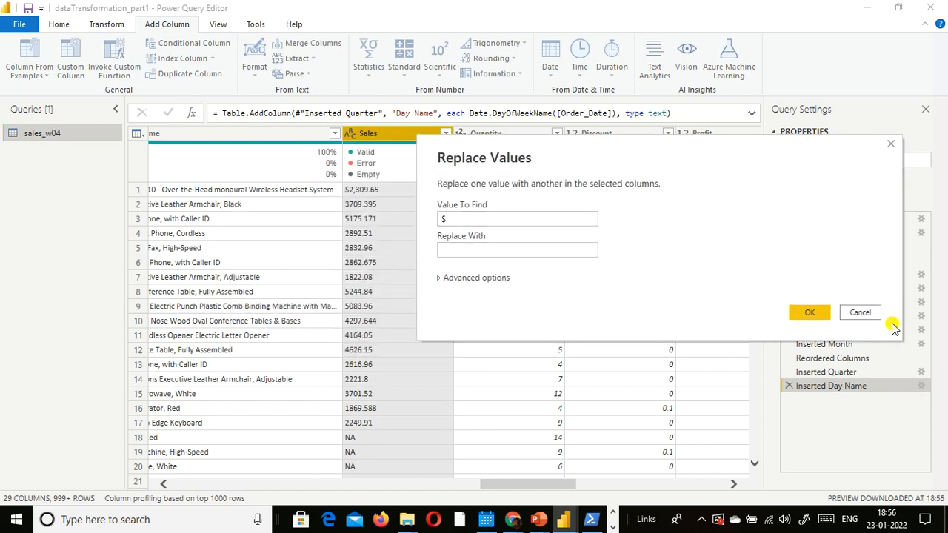
left_click(811, 312)
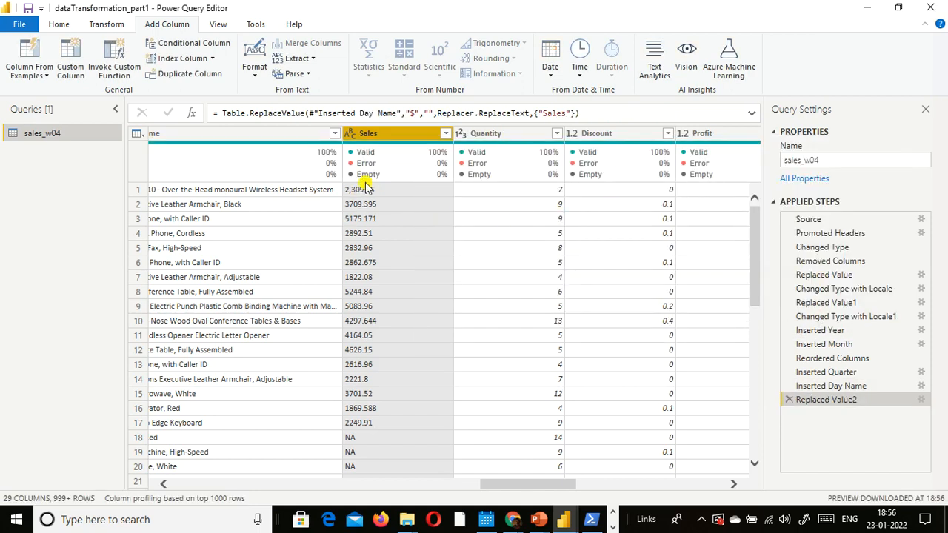
left_click(353, 135)
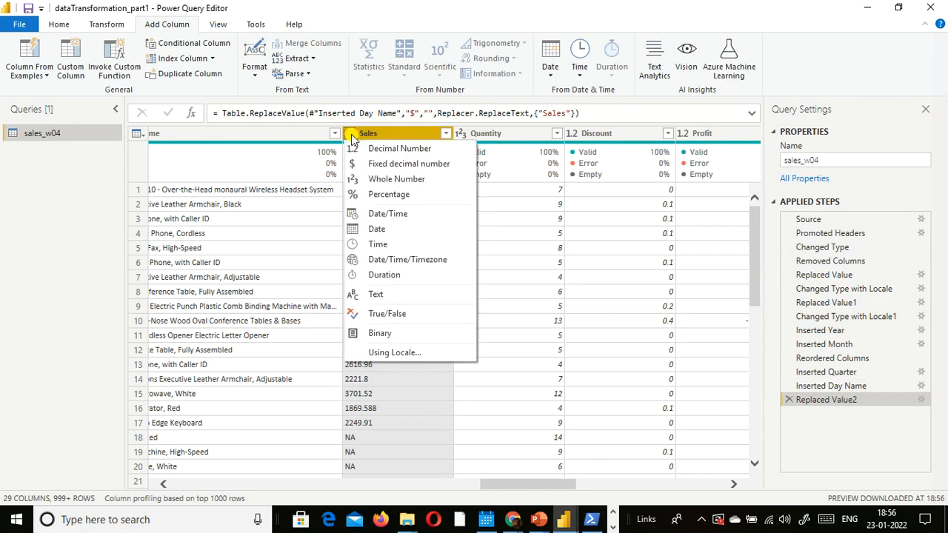
left_click(404, 150)
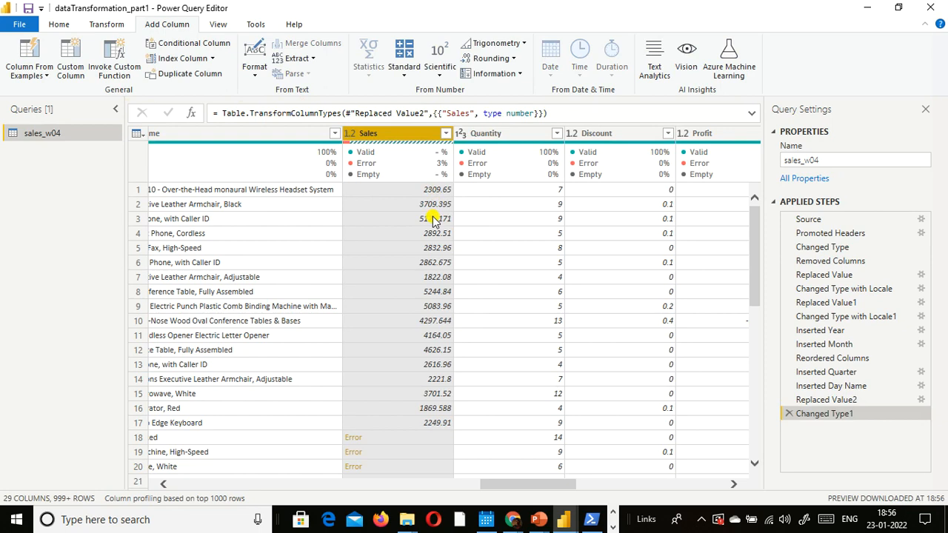
Replace all errors in the Sales column with 0 and check the rows that held them
scroll(433, 235, "down", 7)
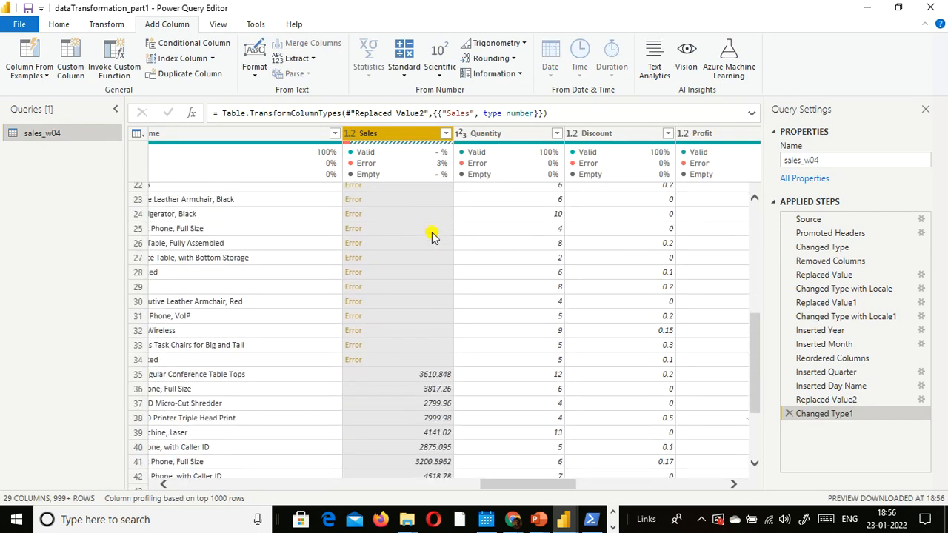
scroll(362, 286, "up", 7)
scroll(368, 393, "down", 1)
scroll(368, 391, "up", 1)
scroll(368, 391, "down", 5)
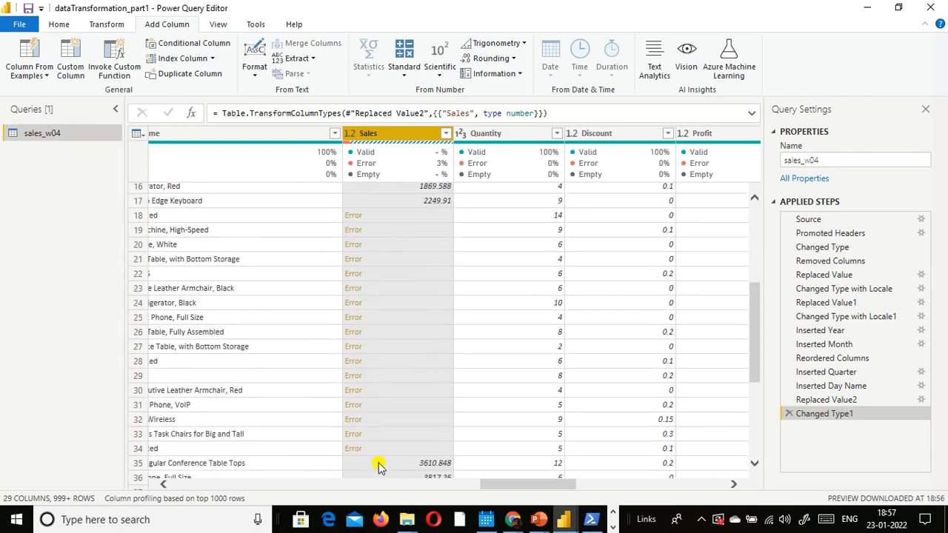
scroll(375, 430, "up", 5)
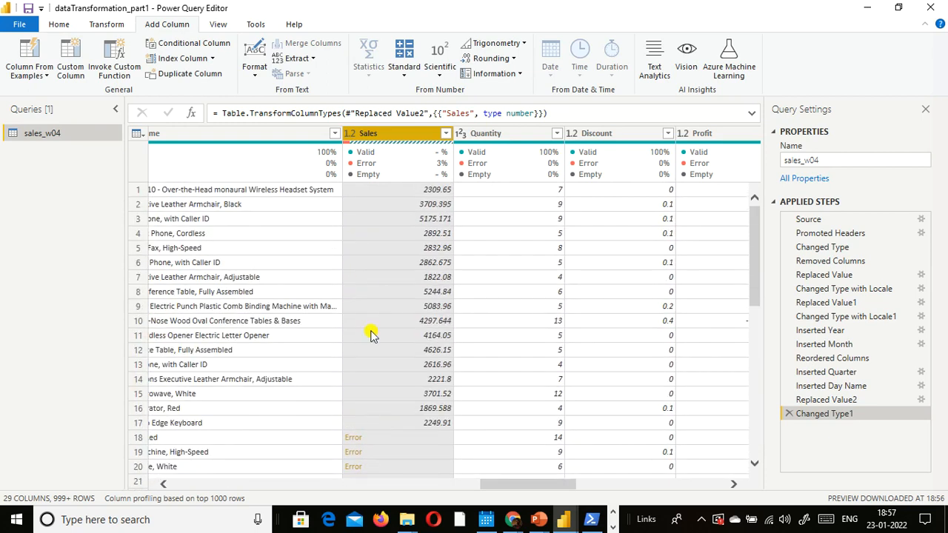
right_click(398, 138)
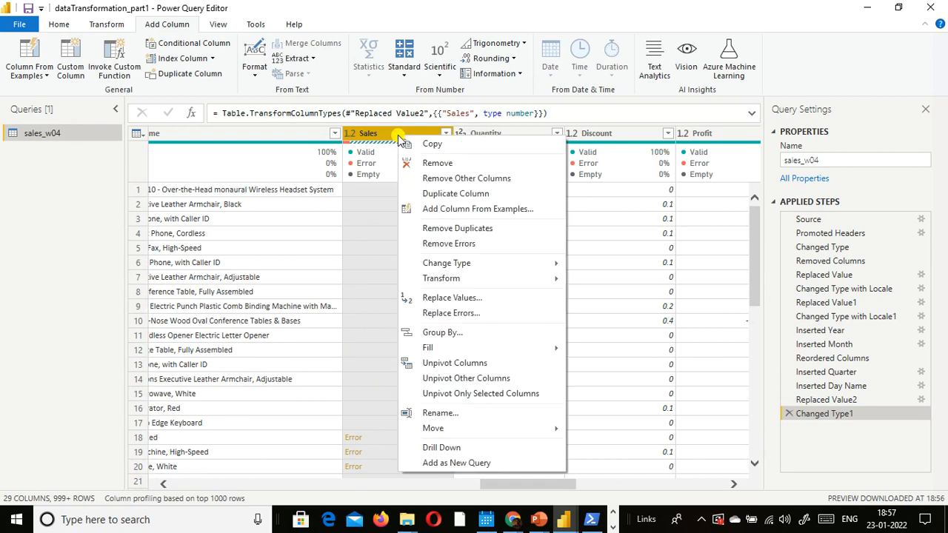
left_click(474, 315)
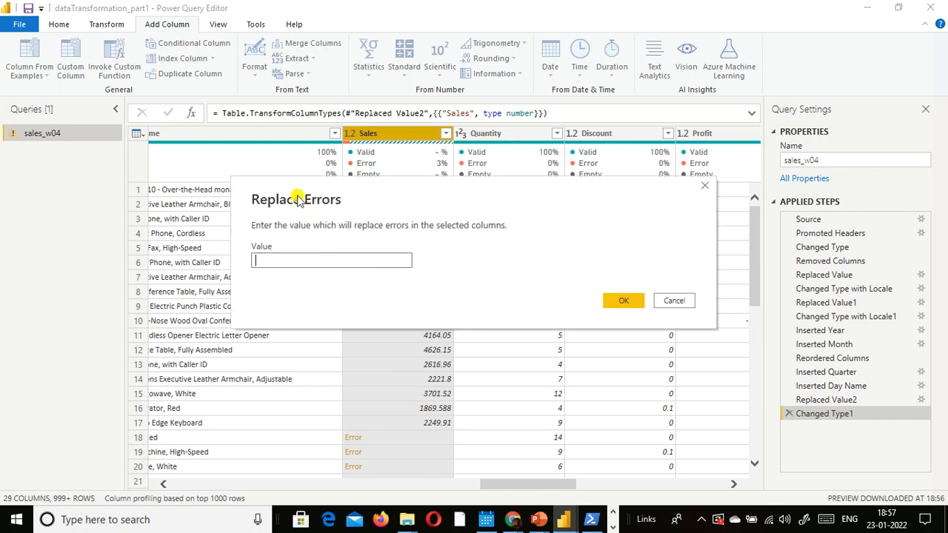
type("0")
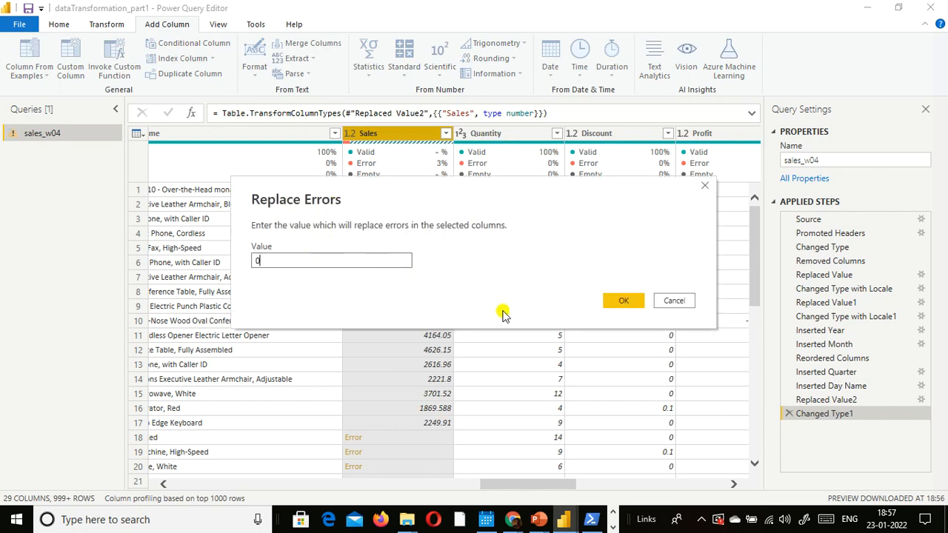
left_click(628, 302)
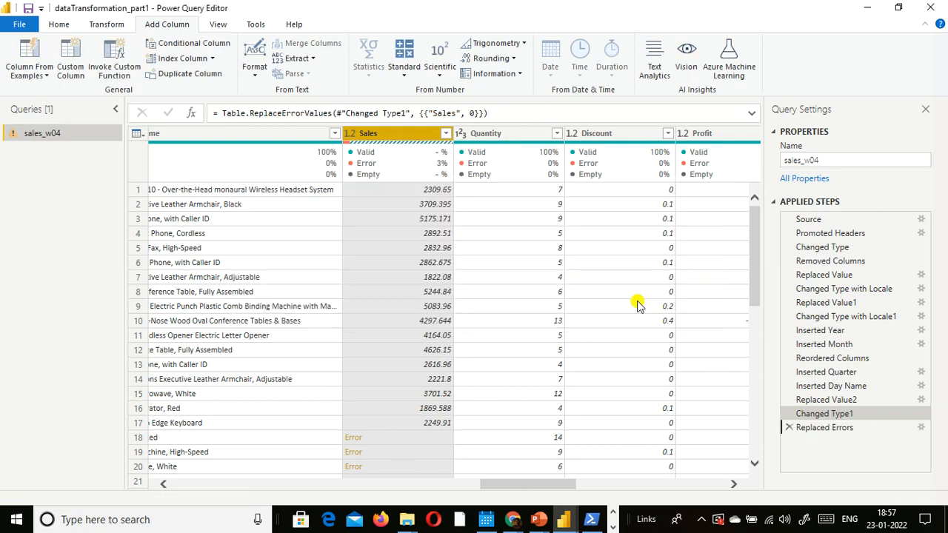
scroll(560, 348, "down", 4)
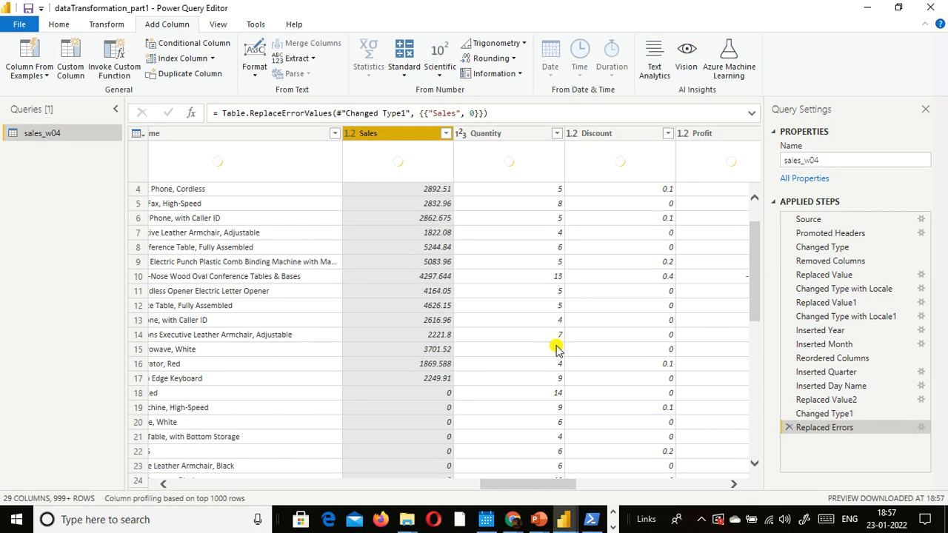
scroll(557, 348, "up", 4)
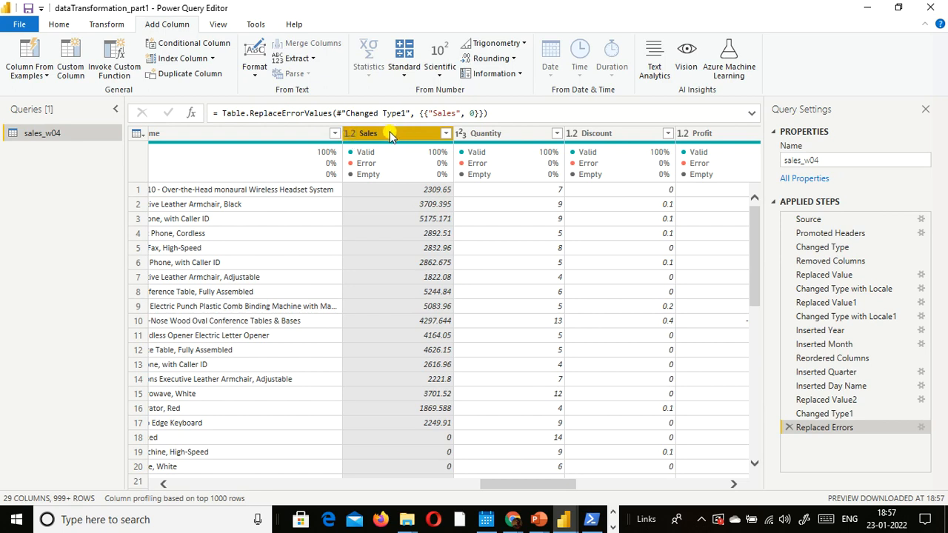
Apply the query changes to the data model and close the query editor, returning to the report
left_click(12, 27)
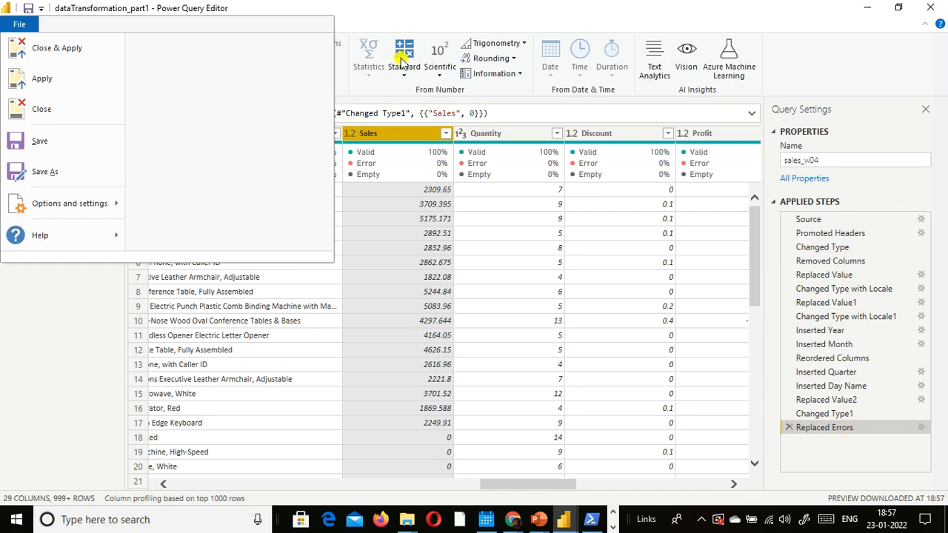
left_click(62, 58)
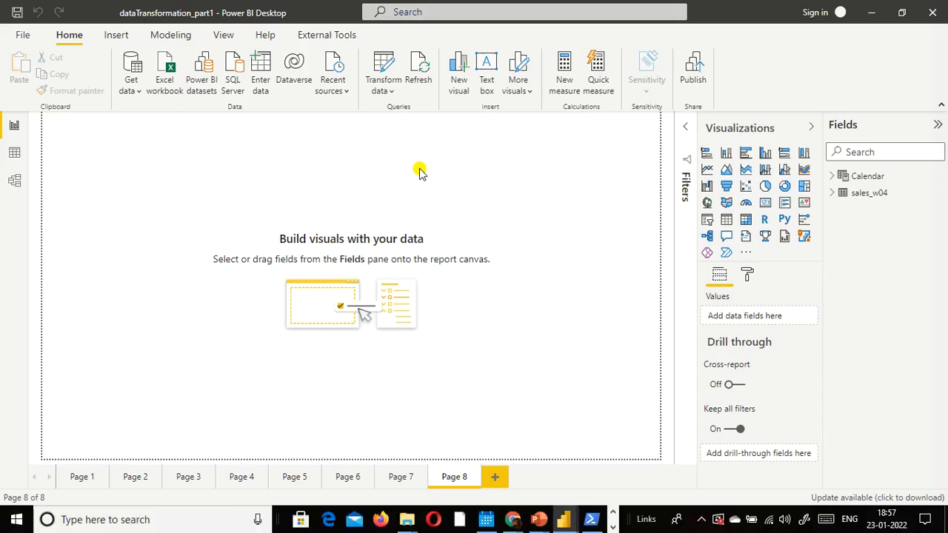
key("alt+Tab")
Insert a clustered column chart on Page 8 with the Sales field of sales_w04 as its values
left_click(761, 159)
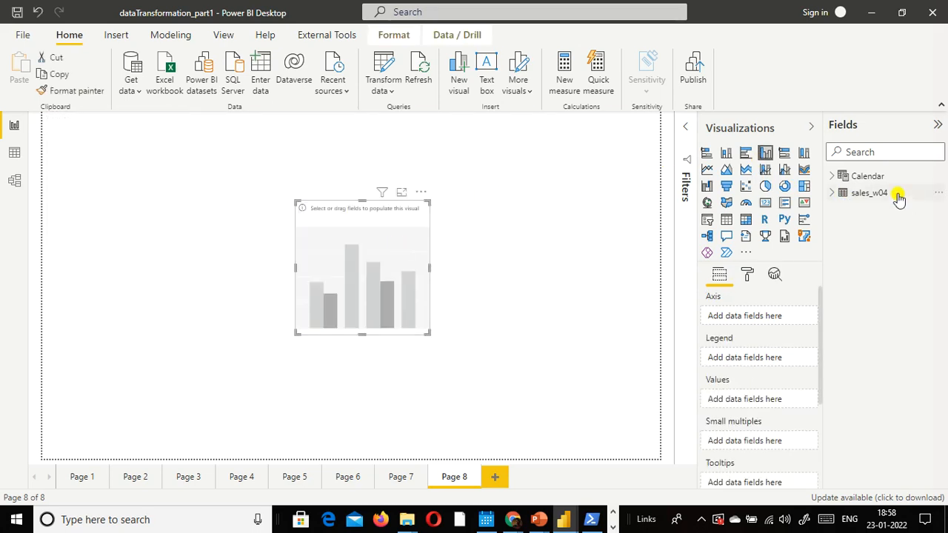
left_click(835, 198)
scroll(879, 271, "down", 5)
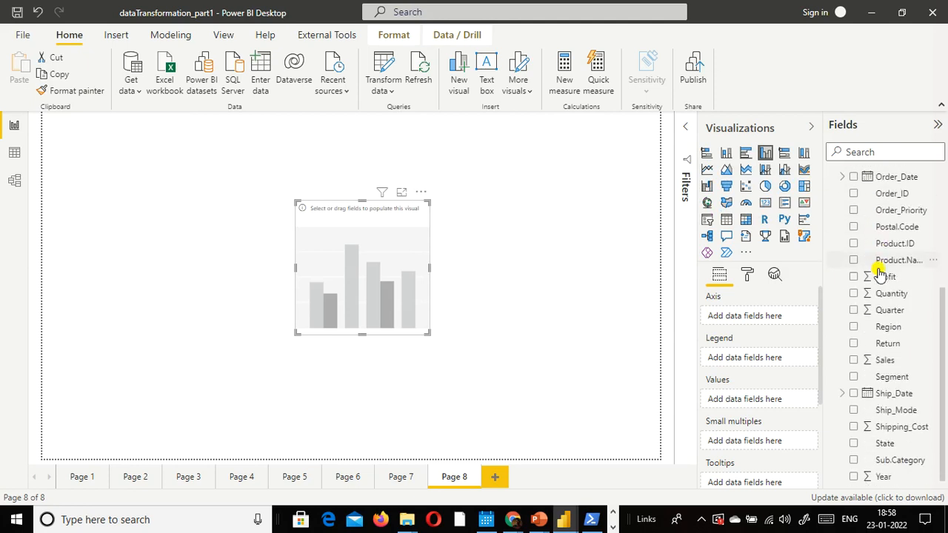
left_click_drag(876, 363, 873, 366)
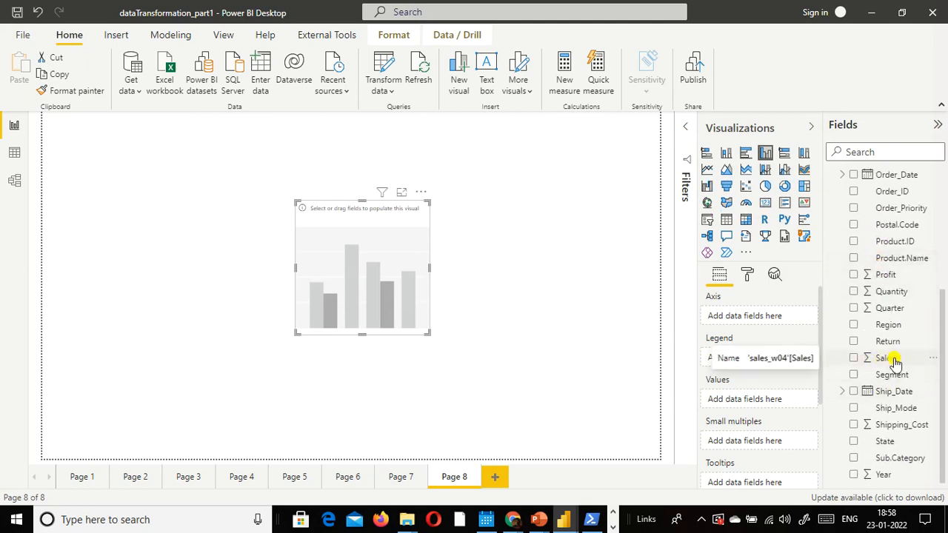
left_click_drag(867, 366, 342, 261)
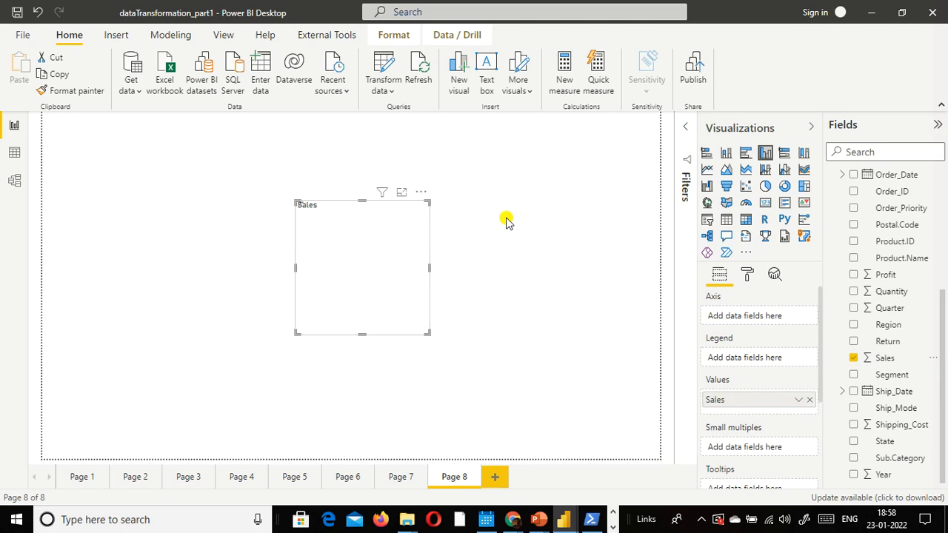
Move the Sales column chart up and toward the left edge of the report page
left_click_drag(426, 230, 309, 203)
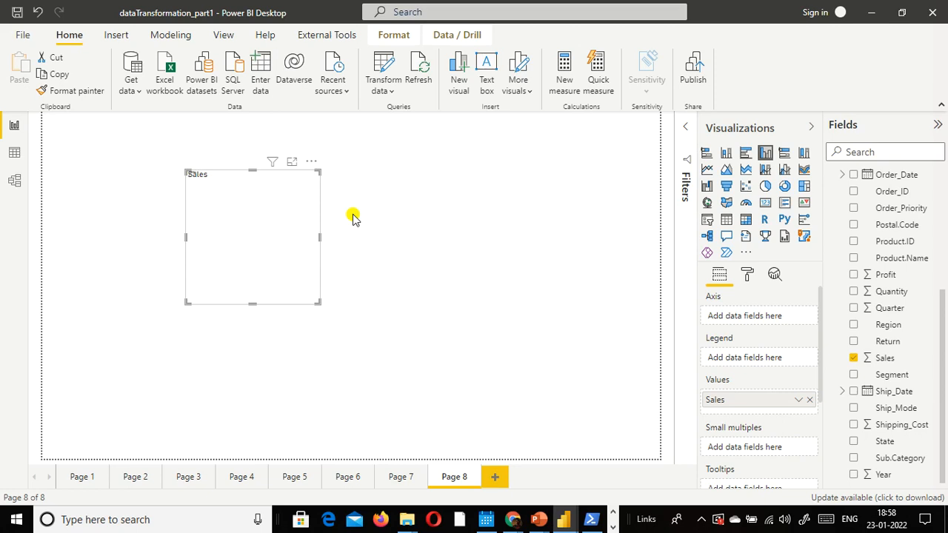
left_click(366, 217)
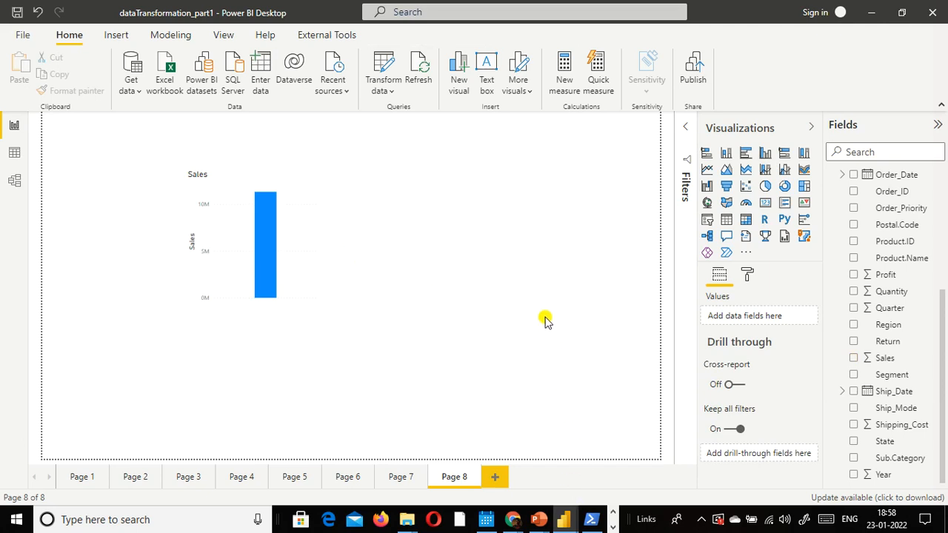
left_click(259, 256)
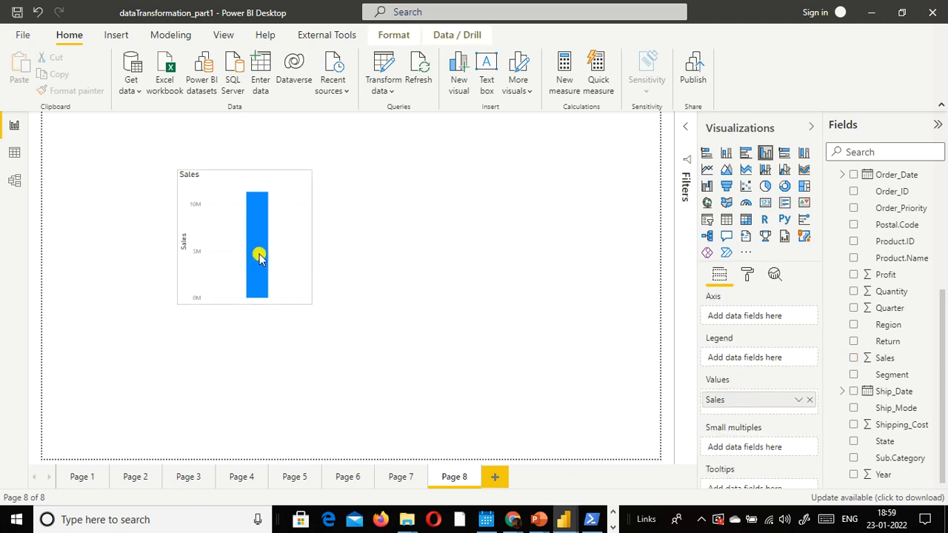
Put Month from the Calendar table's Date hierarchy on the chart's axis and widen the chart across the page
scroll(859, 222, "up", 5)
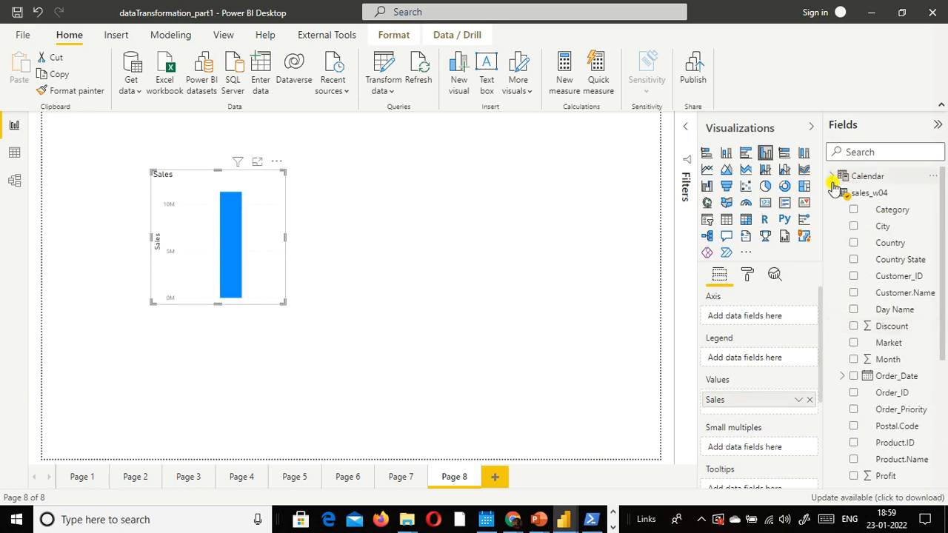
left_click(834, 179)
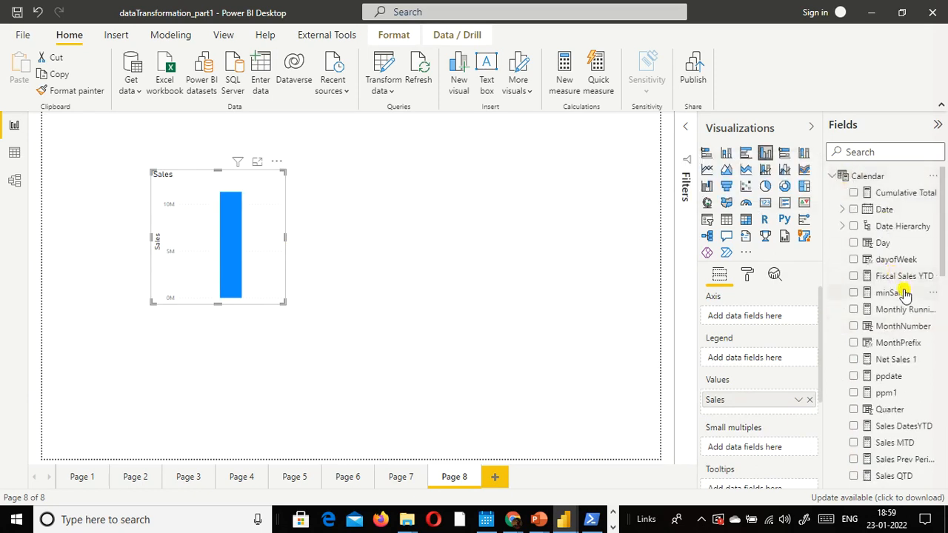
left_click(843, 210)
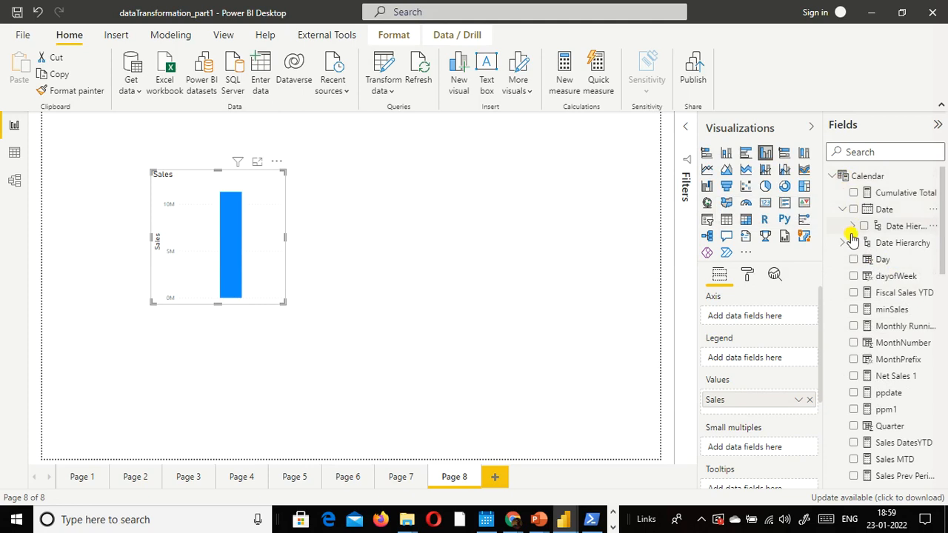
left_click(853, 227)
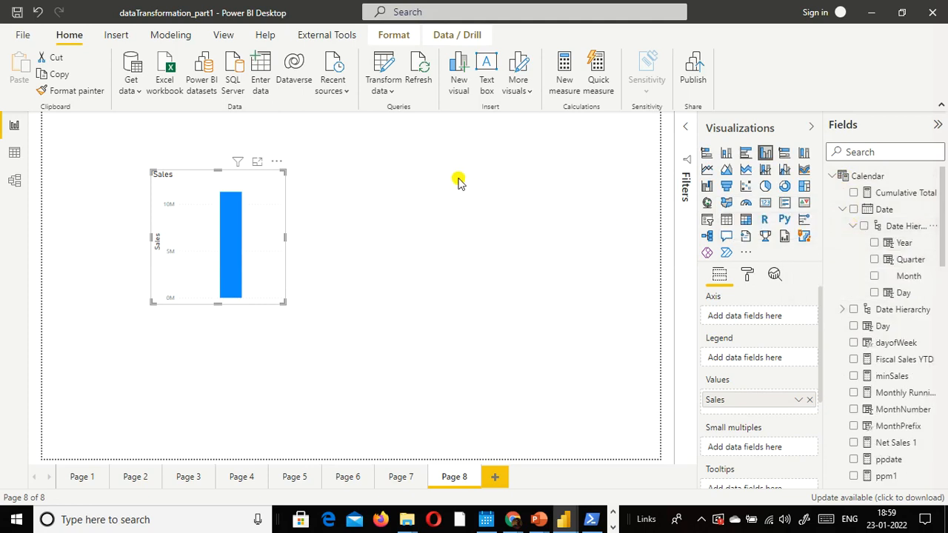
left_click_drag(897, 277, 224, 243)
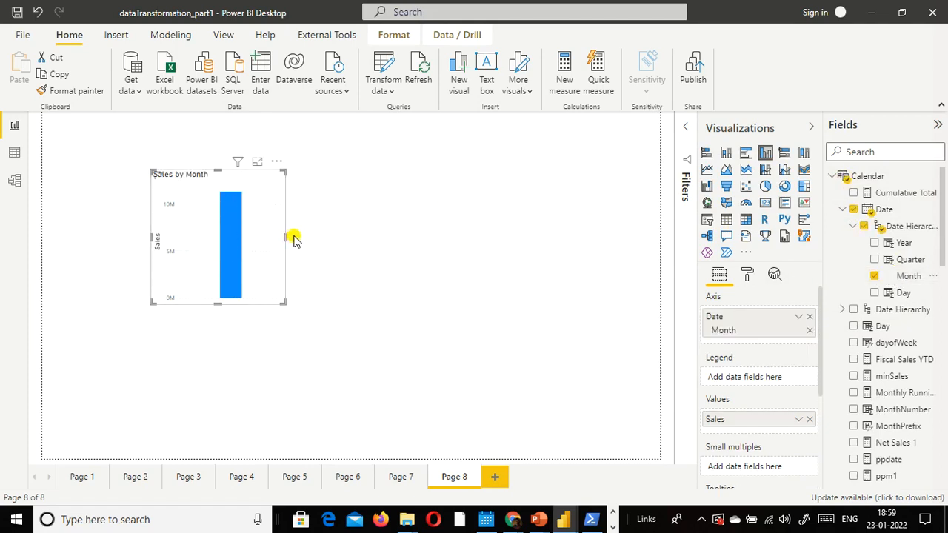
left_click_drag(285, 239, 599, 274)
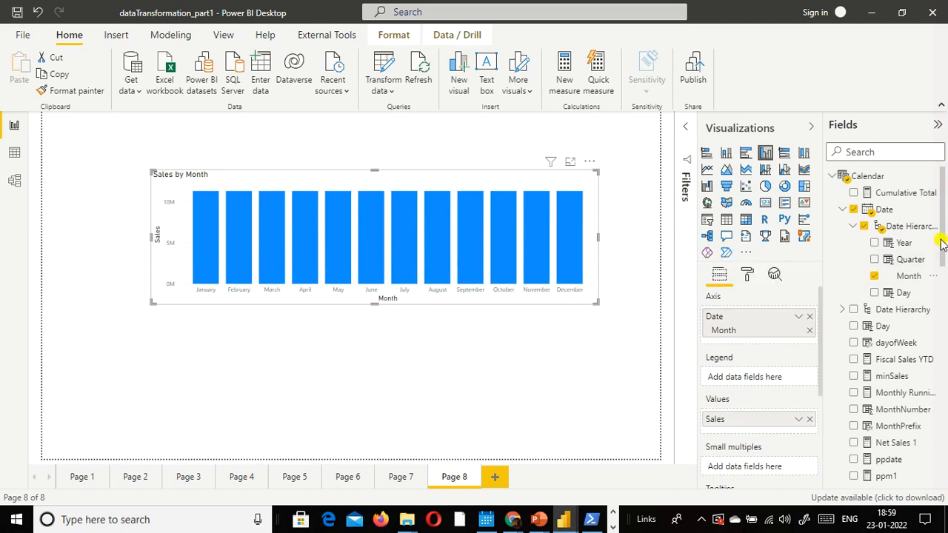
Replace Month with Year from the Calendar date hierarchy on the chart's axis and compare the yearly sales values
left_click(810, 330)
left_click_drag(923, 244, 785, 320)
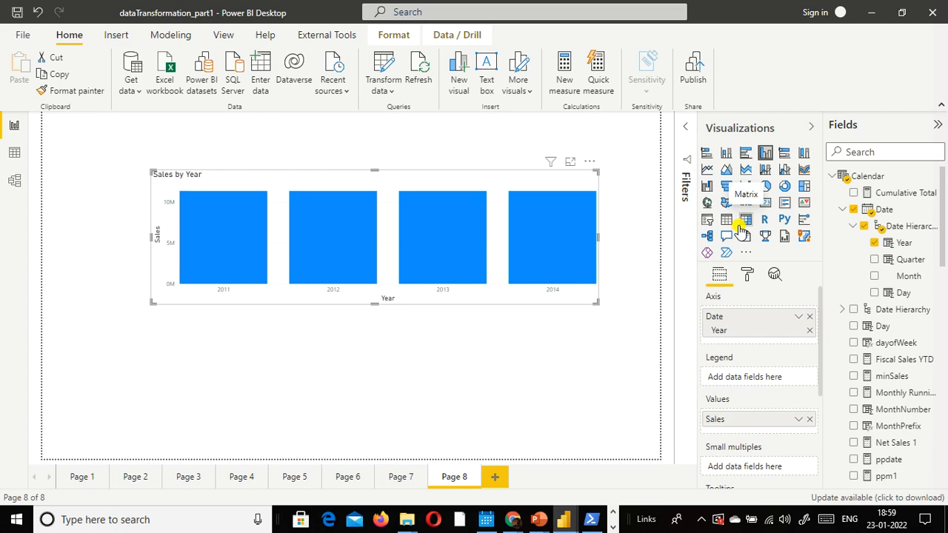
mouse_move(259, 237)
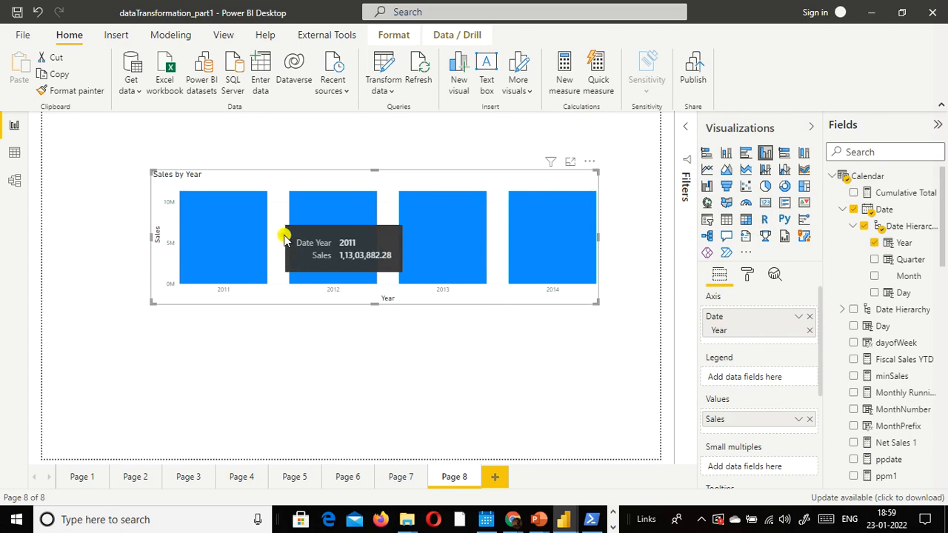
mouse_move(324, 238)
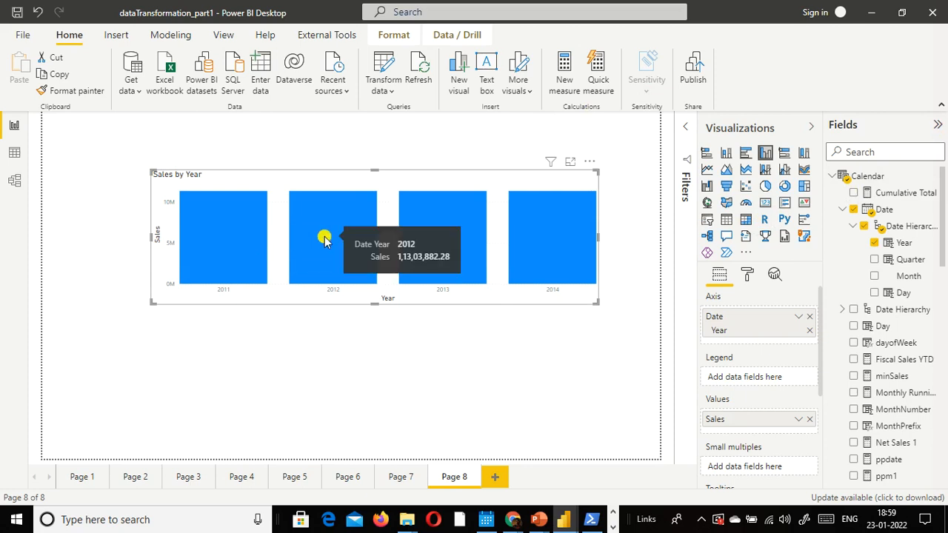
mouse_move(584, 233)
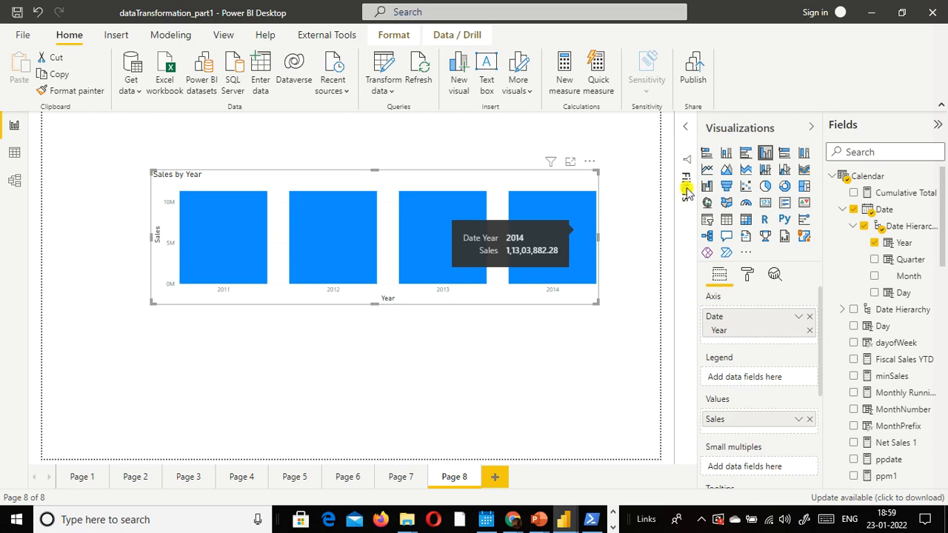
In the data model, place the sales_w04 and Calendar tables side by side and relate Calendar's Date to sales_w04's Order_Date
left_click(17, 184)
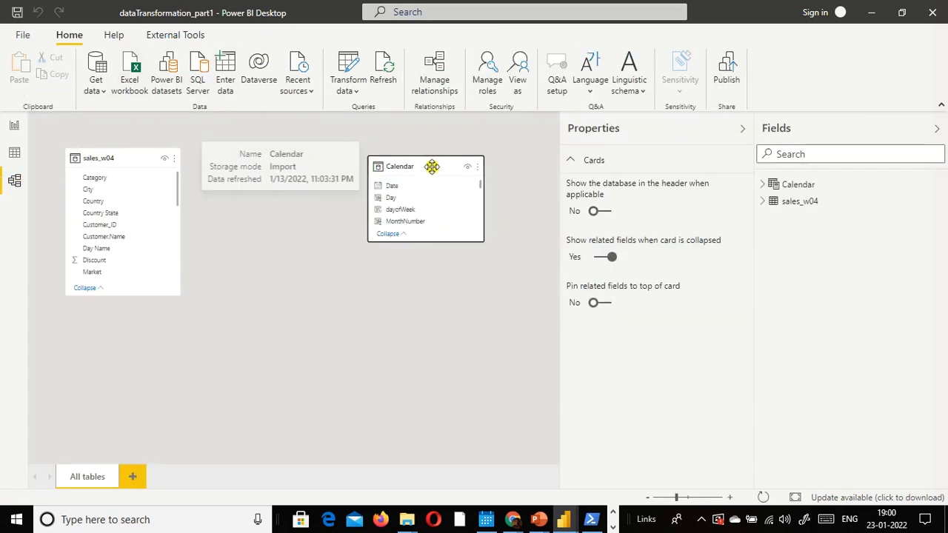
left_click_drag(432, 166, 361, 196)
left_click_drag(130, 156, 160, 195)
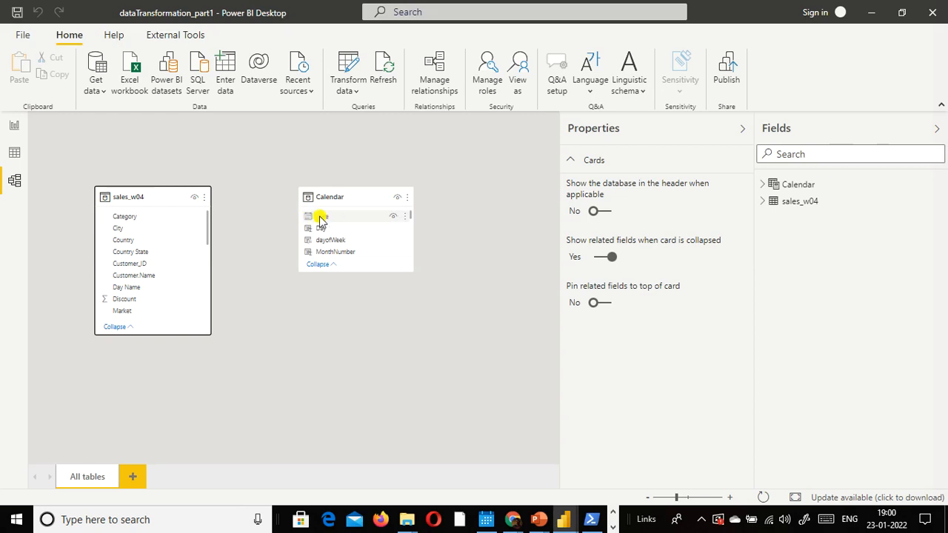
scroll(159, 246, "down", 2)
scroll(159, 248, "down", 1)
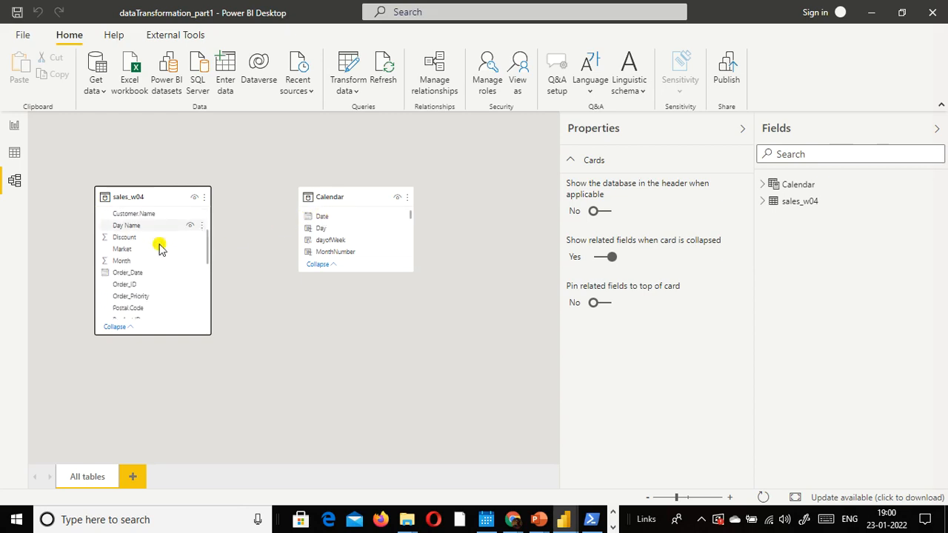
left_click_drag(320, 217, 153, 272)
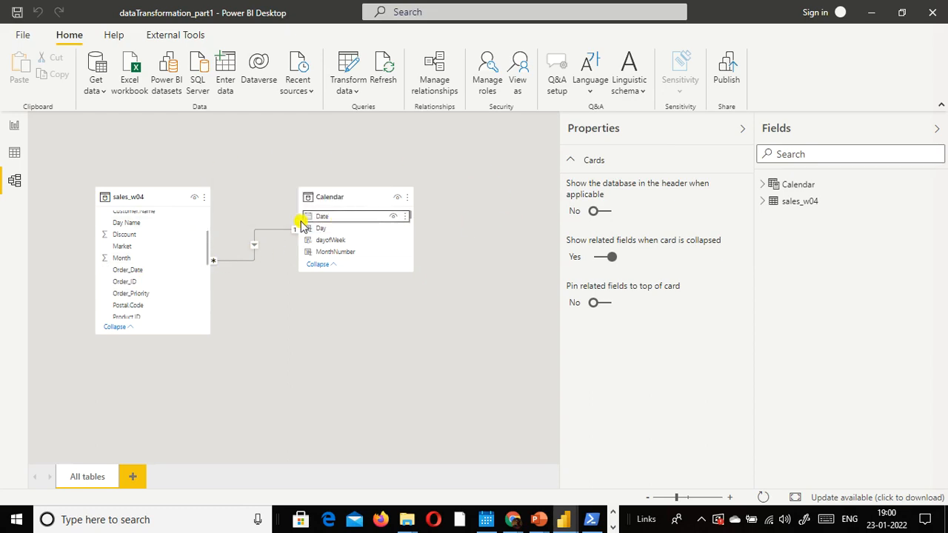
Examine the Sales by Year chart in the report, review the table relationship in the model, and return to the chart
left_click(12, 126)
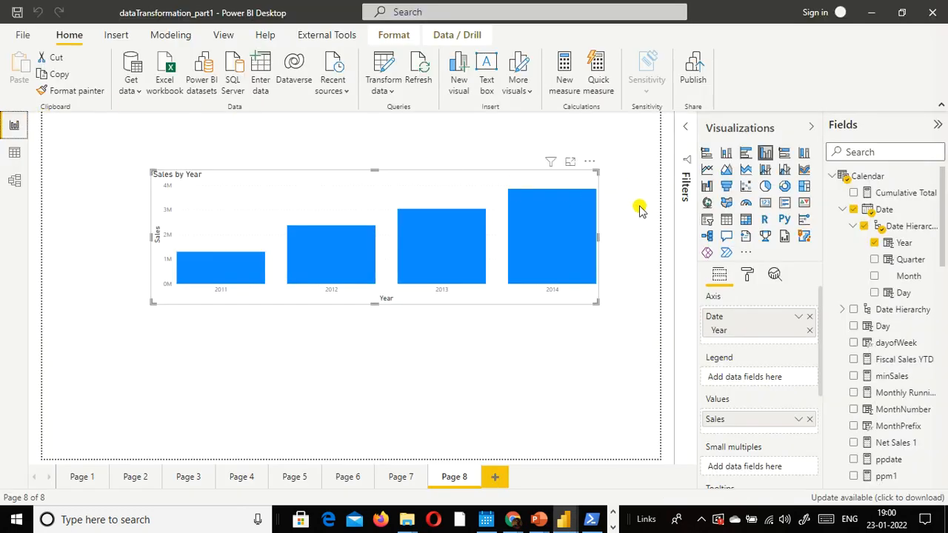
left_click(171, 120)
left_click(15, 180)
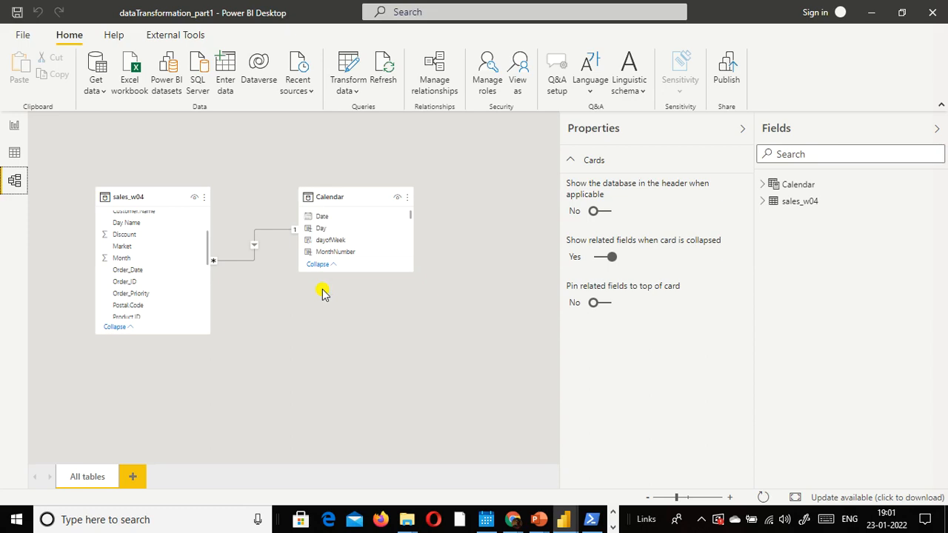
left_click(13, 126)
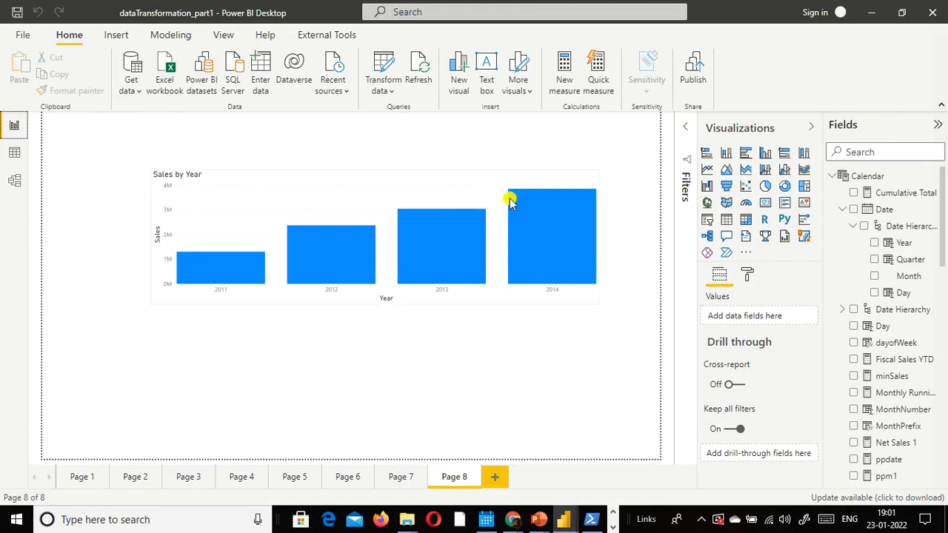
Narrow the Sales by Year chart from its outer edge so it ends just past the middle of the page
left_click(489, 176)
left_click_drag(598, 238, 385, 252)
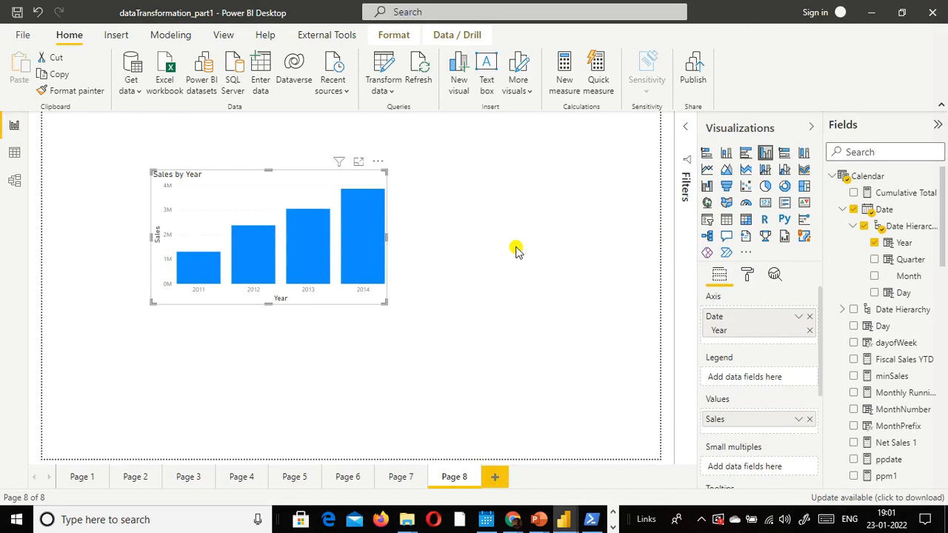
left_click(12, 185)
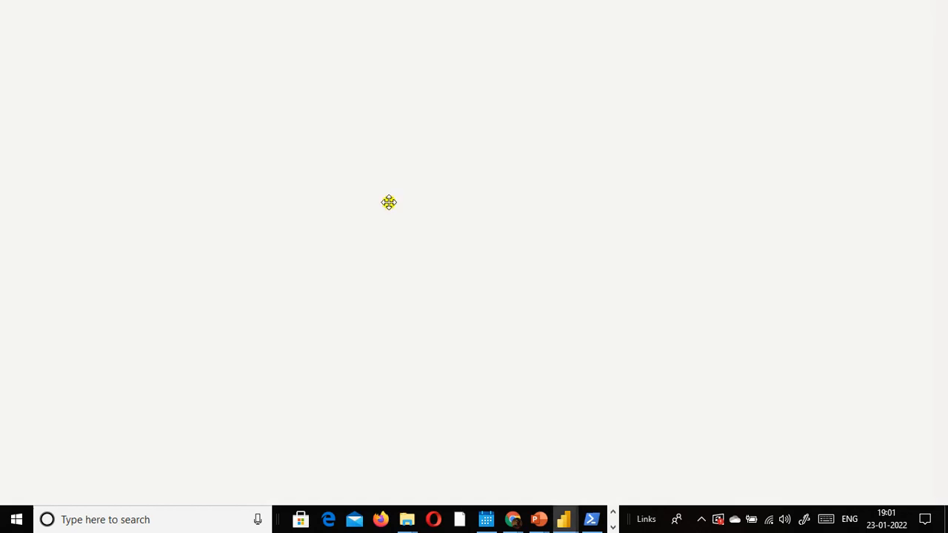
left_click(14, 126)
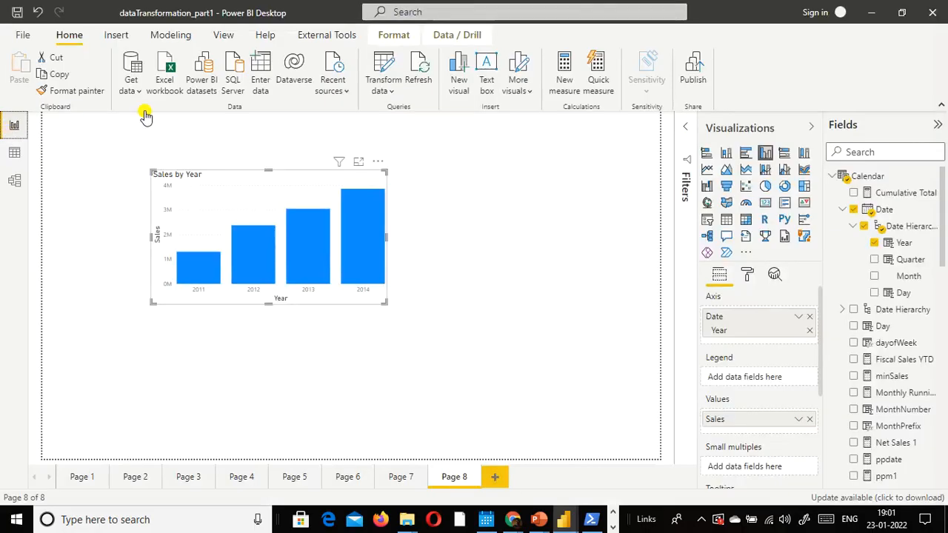
Examine how the relationship between sales_w04 and Calendar in the model supports the Sales by Year chart in the report
scroll(905, 383, "down", 5)
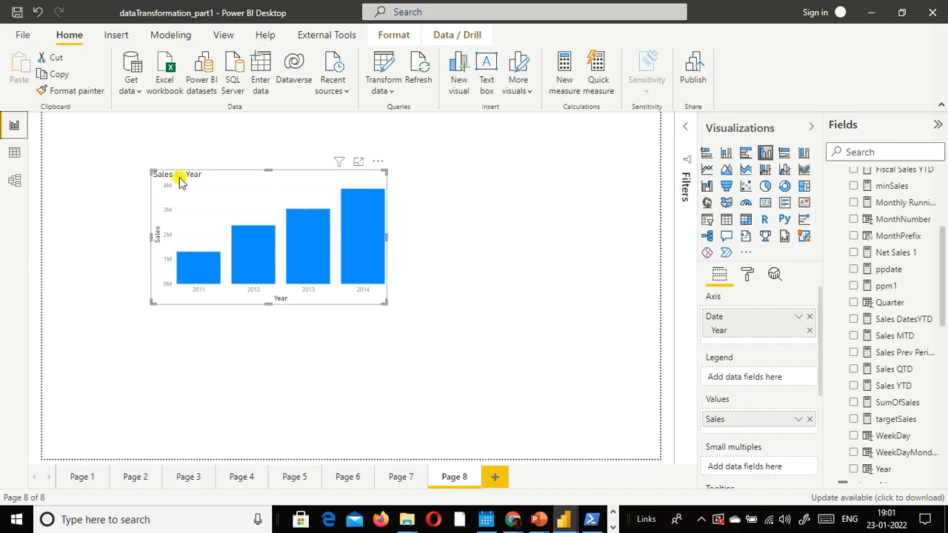
left_click(24, 185)
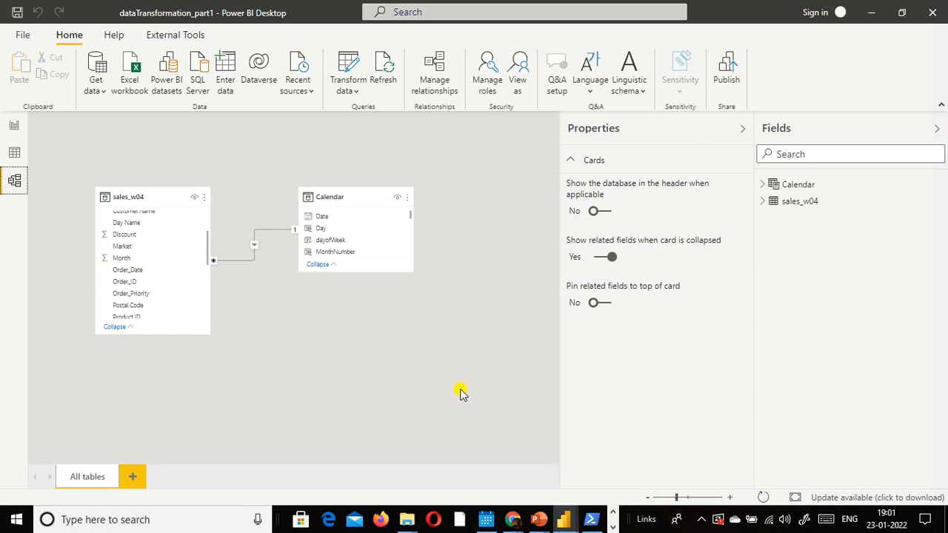
left_click(23, 130)
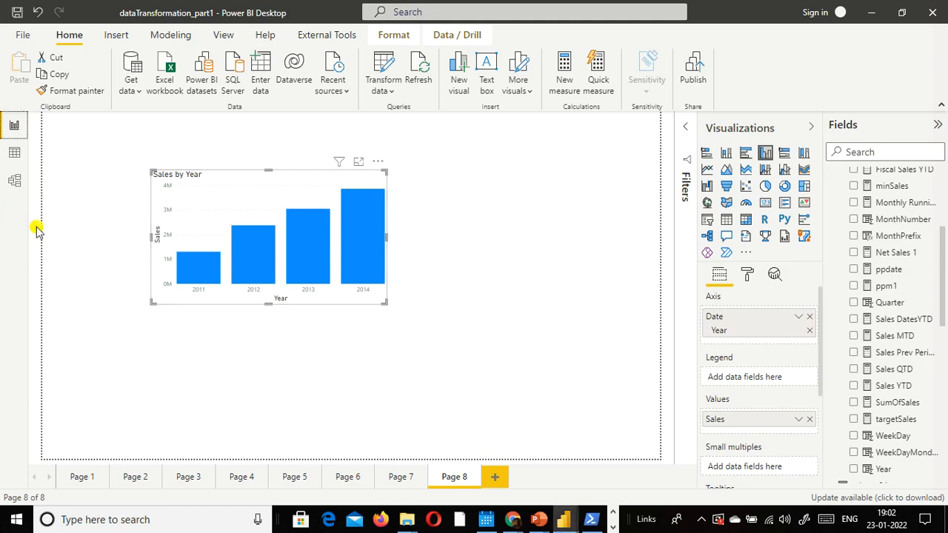
left_click(506, 254)
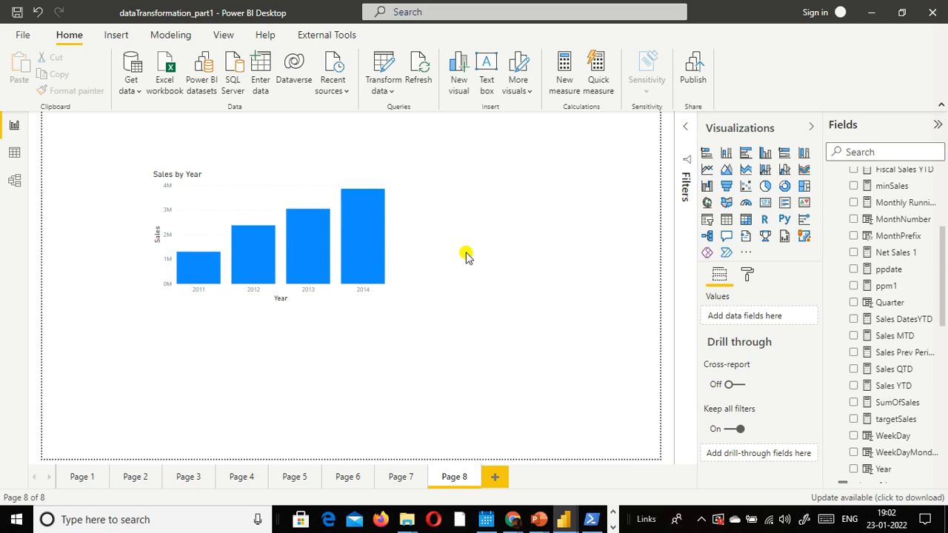
left_click(13, 180)
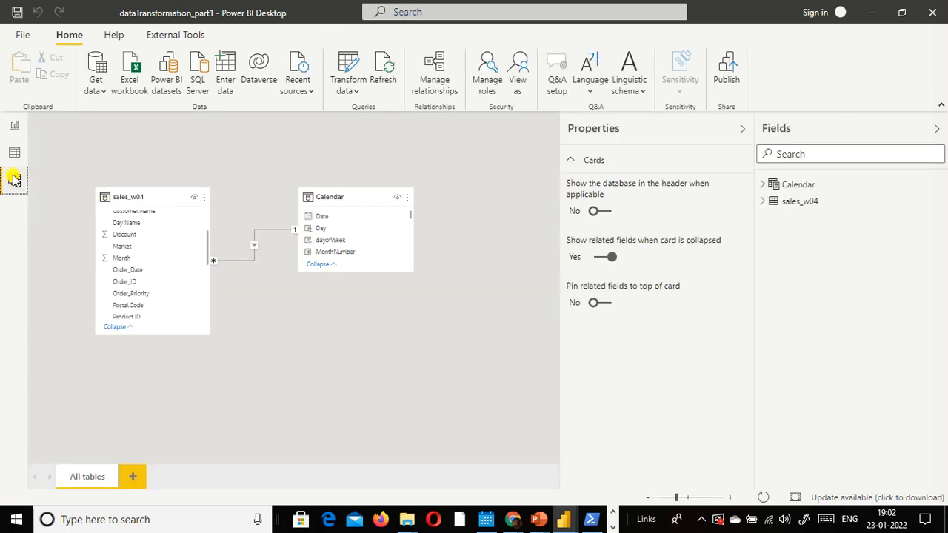
left_click(14, 125)
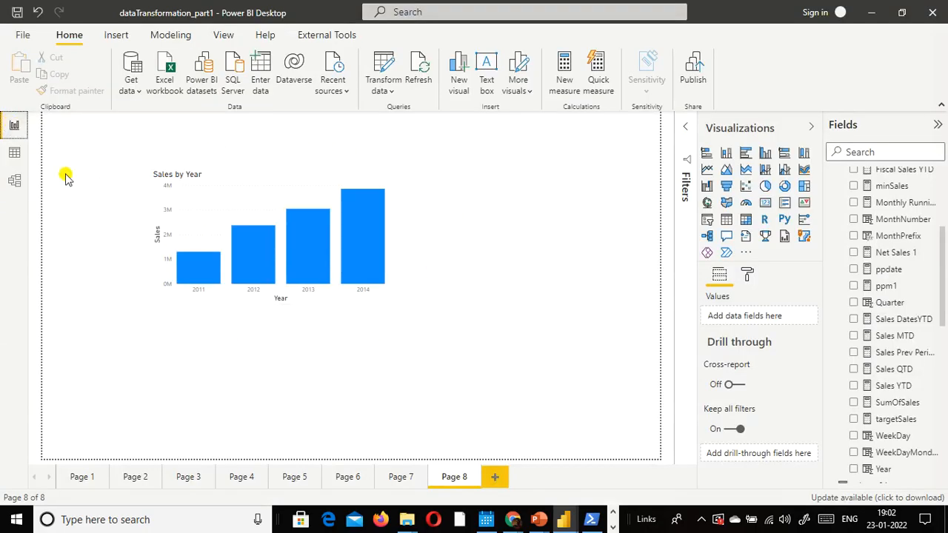
left_click(14, 181)
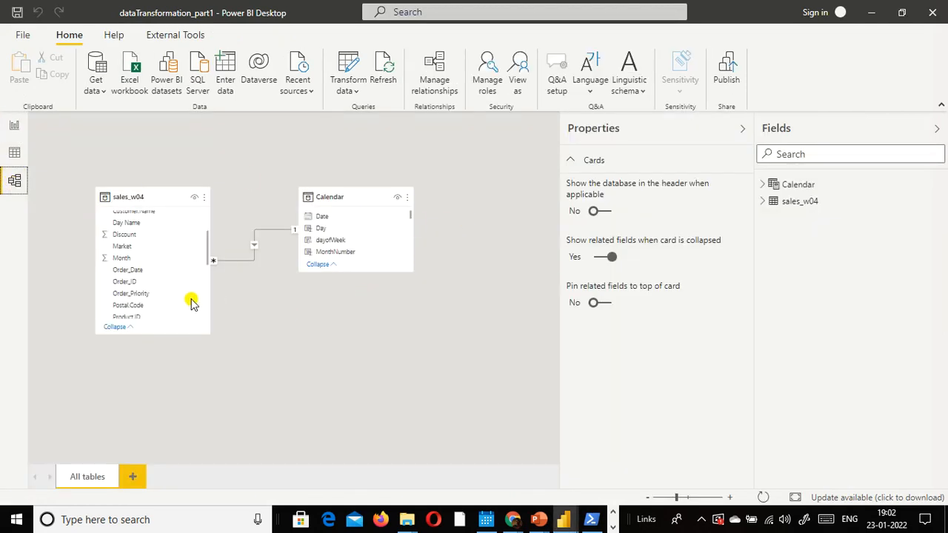
left_click(12, 123)
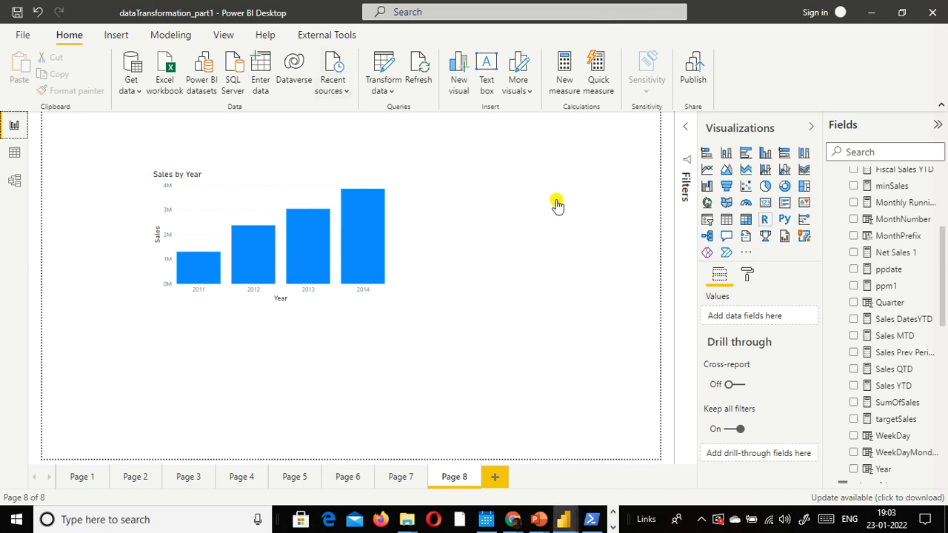
Open the meeting chat to read the latest question, and collapse the Calendar and sales_w04 tables' fields
key("alt+Tab")
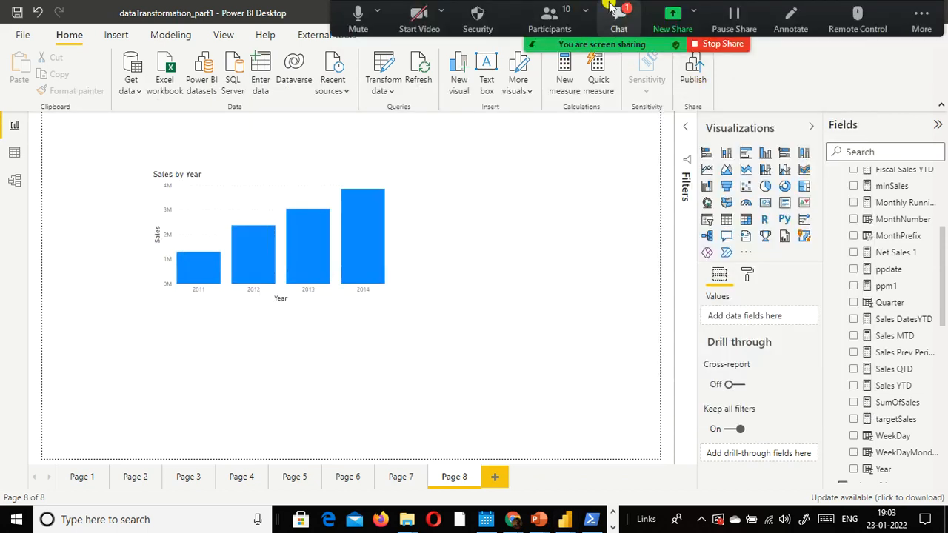
left_click(618, 18)
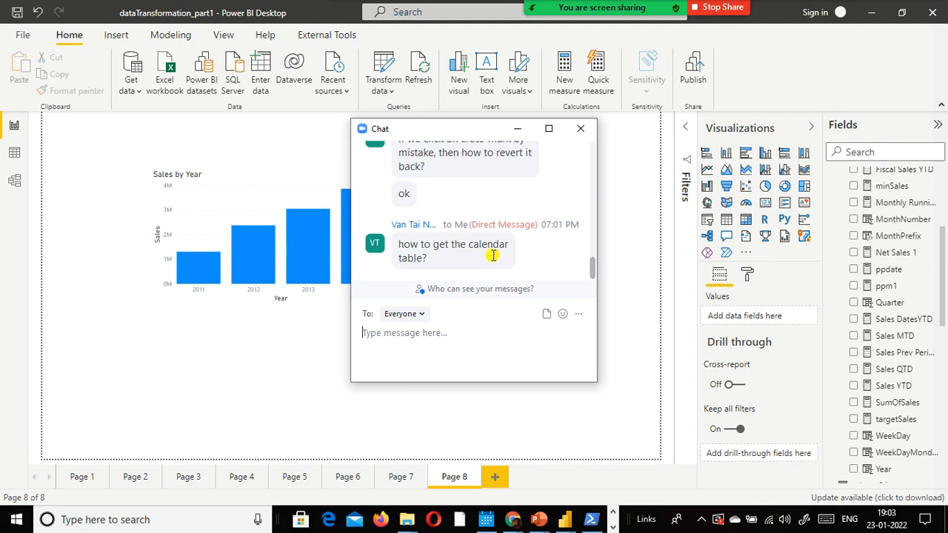
scroll(892, 178, "up", 5)
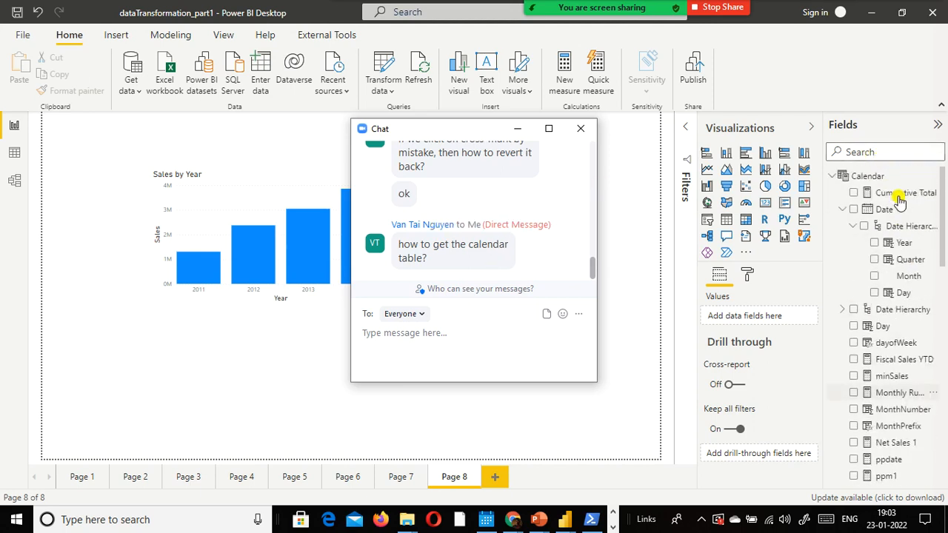
left_click(835, 178)
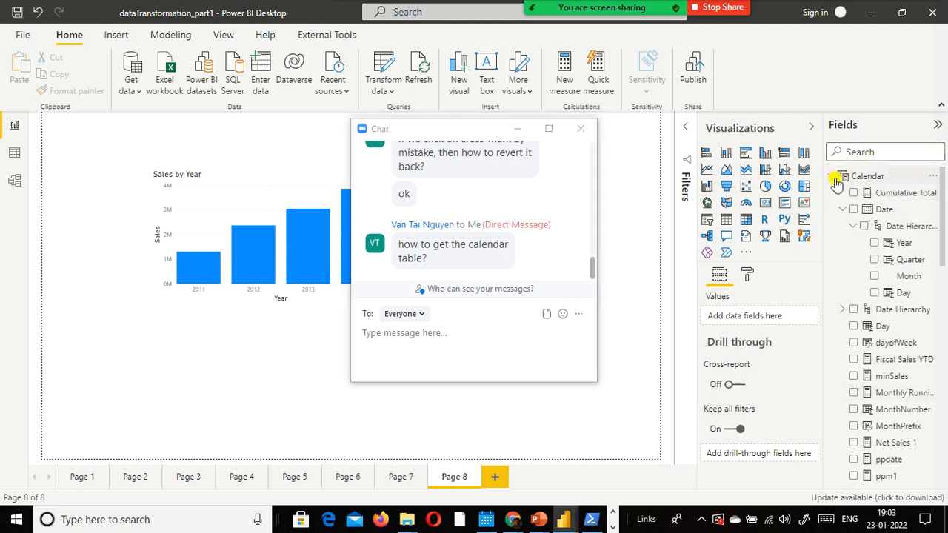
left_click(836, 195)
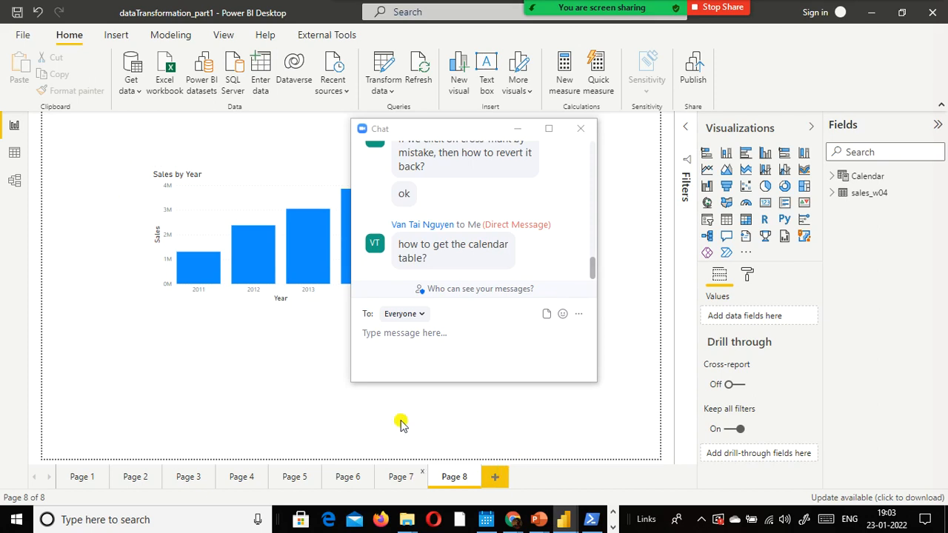
Switch to the Notepad notes and add the extension .pbix on a new line below "M language"
key("alt+Tab")
key("alt+Tab")
key("alt+Tab")
key("alt+Tab")
key("alt+Tab")
key("alt+Tab")
key("alt+Tab")
key("alt+Tab")
key("alt+Tab")
key("alt+Tab")
key("alt+Tab")
key("alt+Tab")
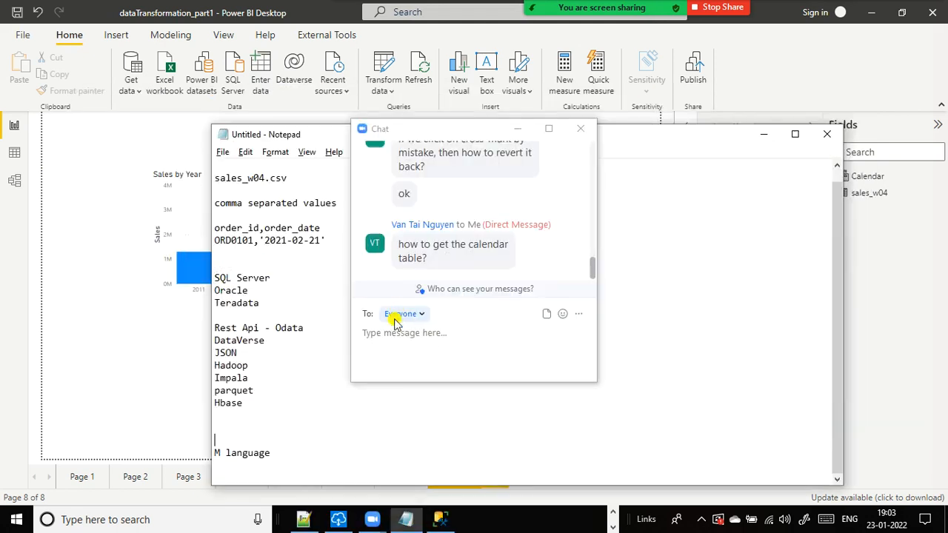
left_click(306, 430)
key("Down")
key("Down")
key("Down")
key("Down")
key("Down")
key("Down")
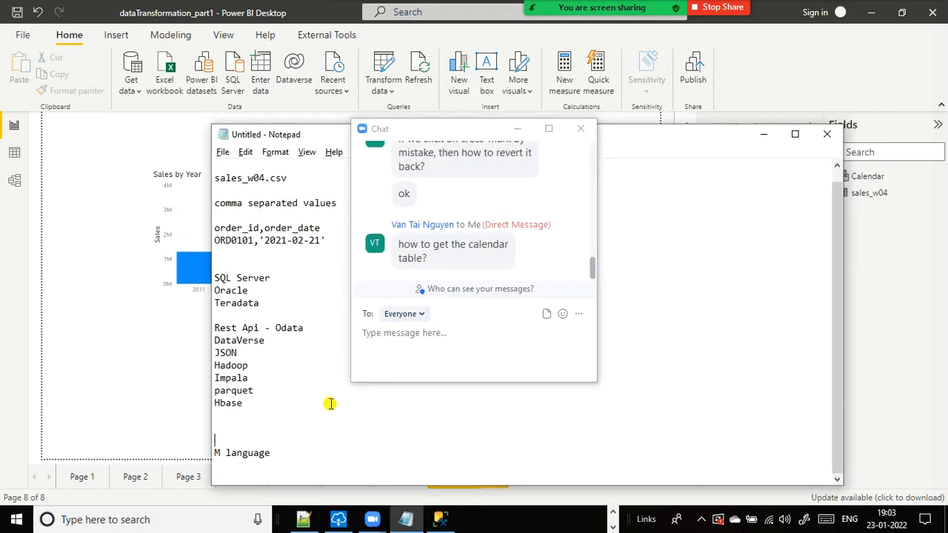
type(".pbix")
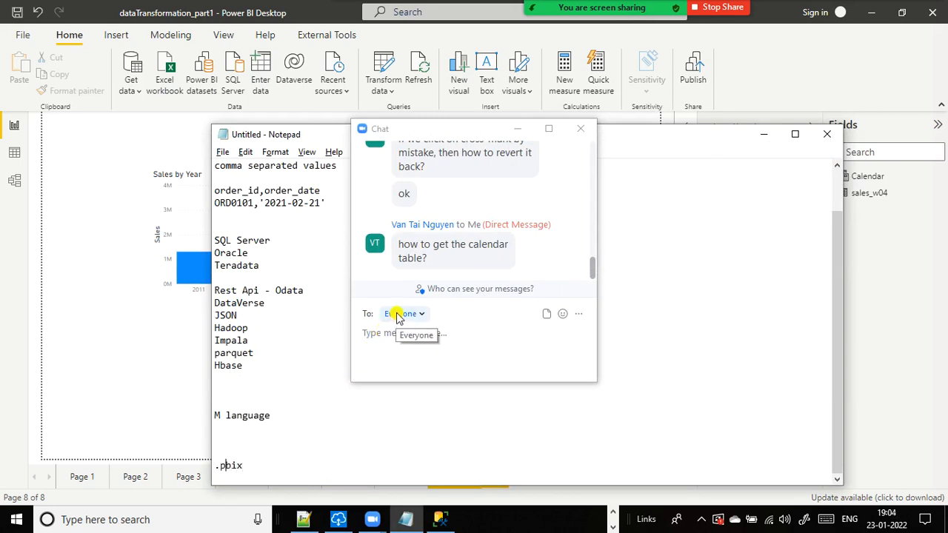
Complete the file name in front of the .pbix extension as dataTransformation_part1
key("Home")
type("daa")
key("BackSpace")
type("taTrans")
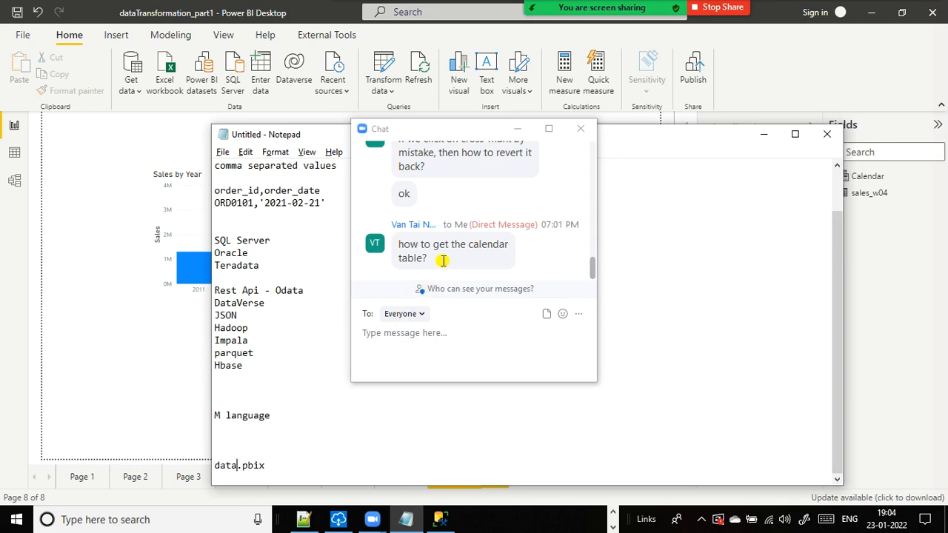
type("formatioo")
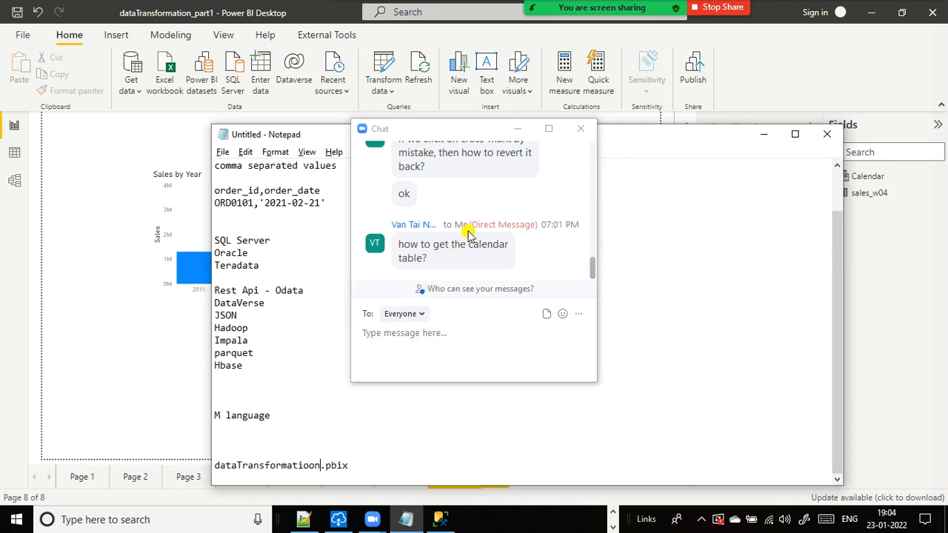
key("BackSpace")
type("n_Part1")
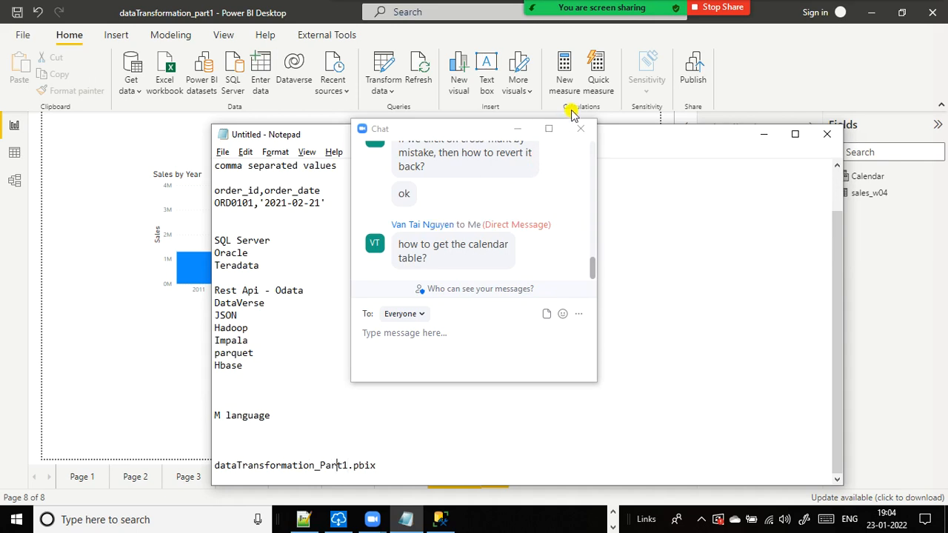
key("BackSpace")
type("p")
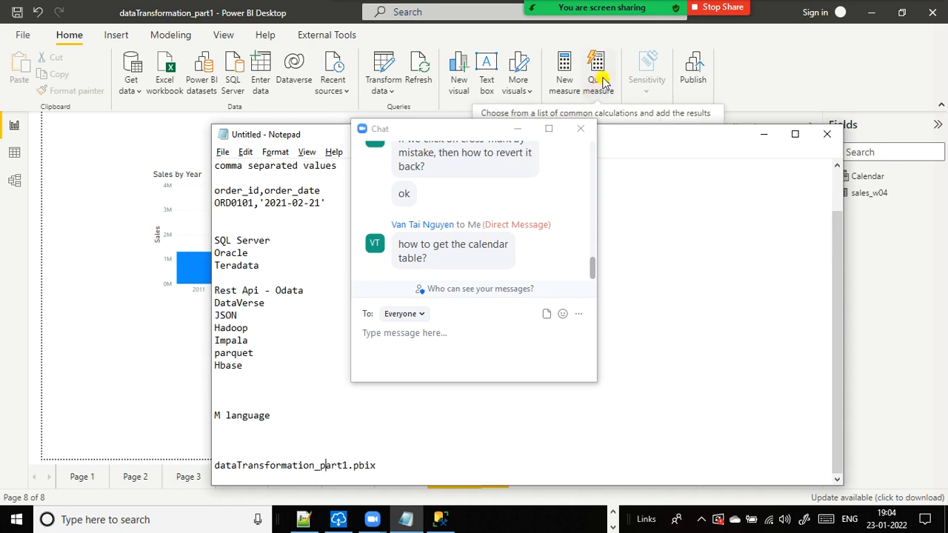
Close the meeting chat in Power BI and examine the Calendar table's CALENDAR formula with its start and end dates
left_click(620, 68)
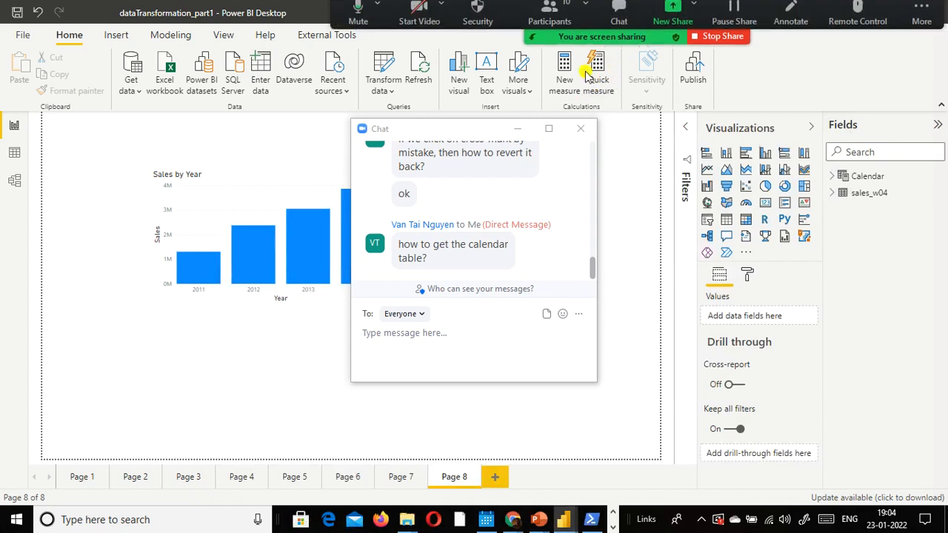
left_click(581, 128)
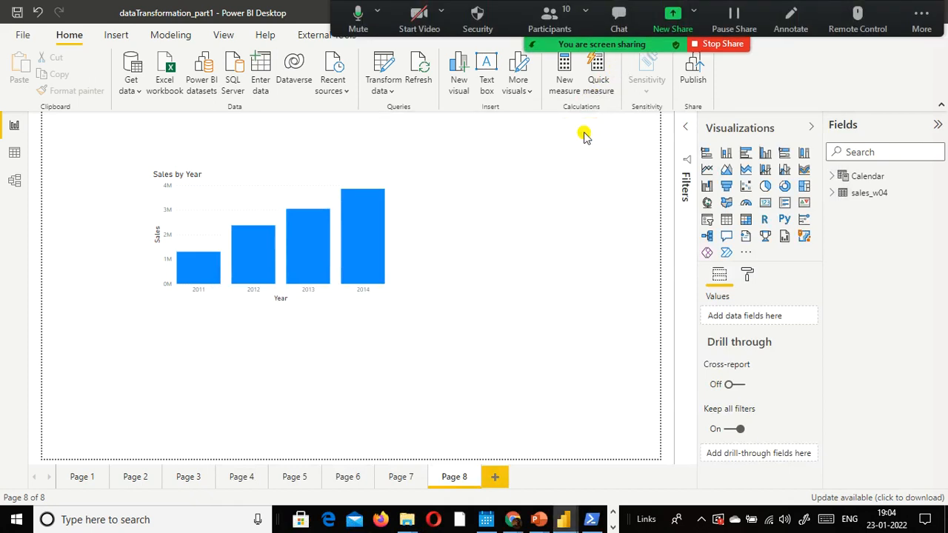
left_click(860, 180)
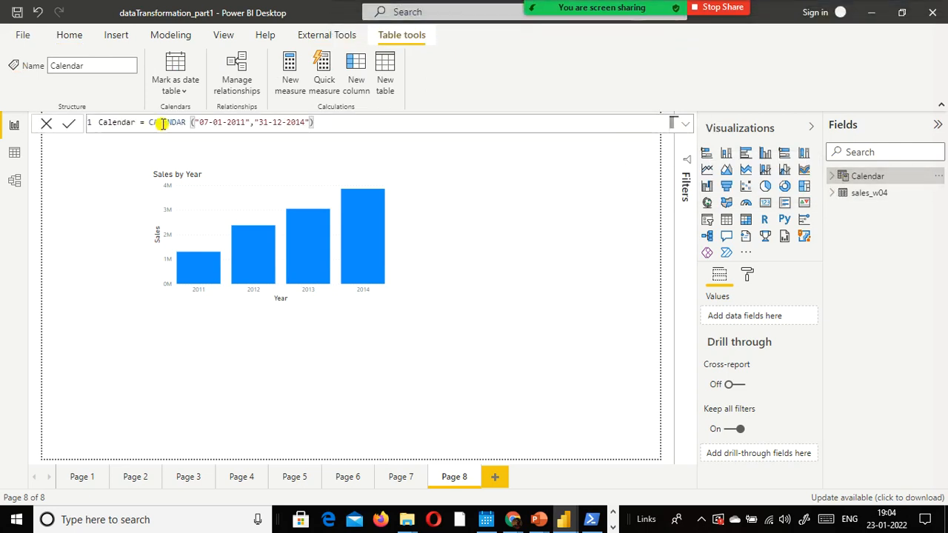
left_click_drag(148, 125, 187, 126)
left_click(187, 126)
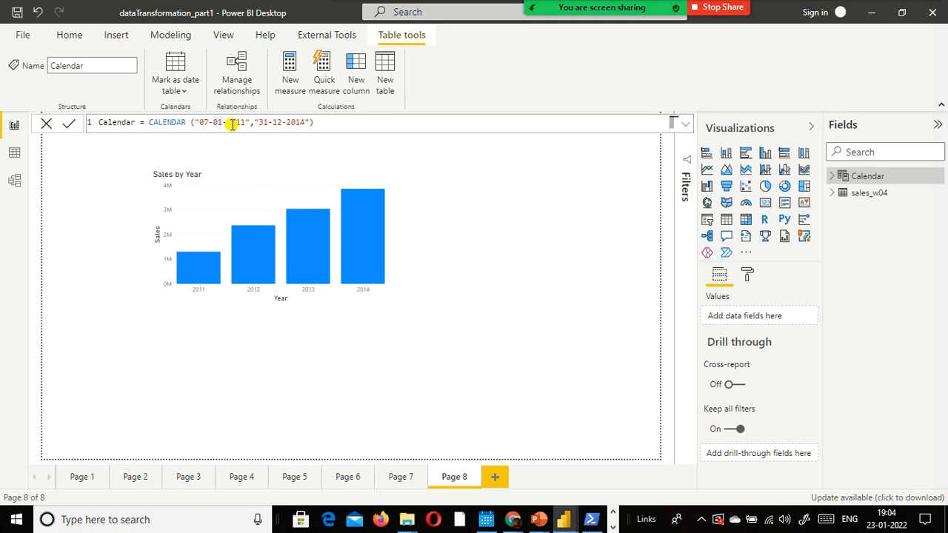
left_click_drag(244, 122, 200, 122)
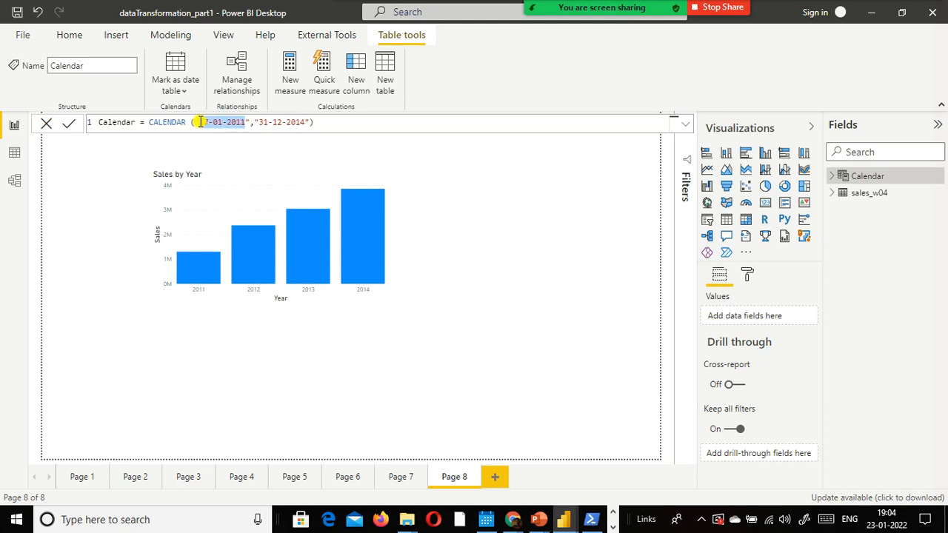
left_click(282, 122)
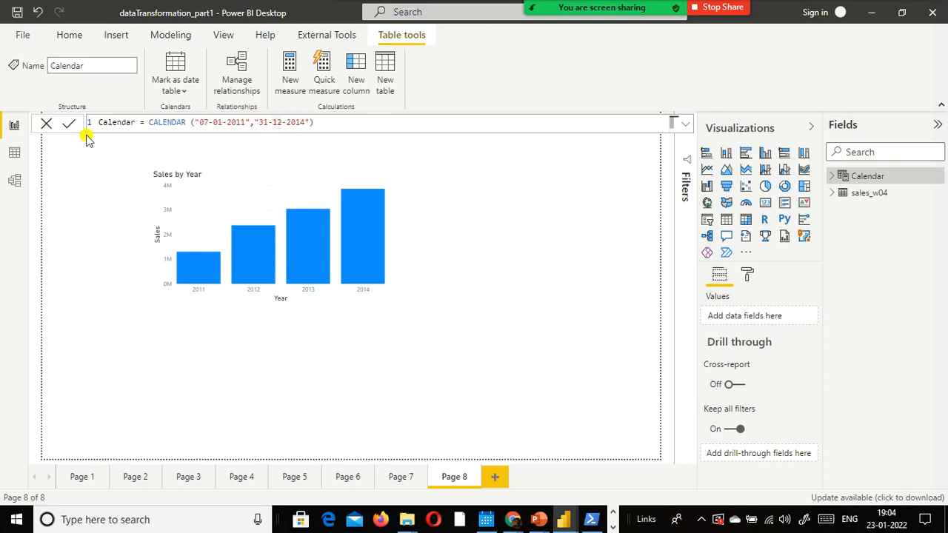
View the Calendar table's data and examine how its Date, Year and MonthNumber columns are defined
left_click(16, 154)
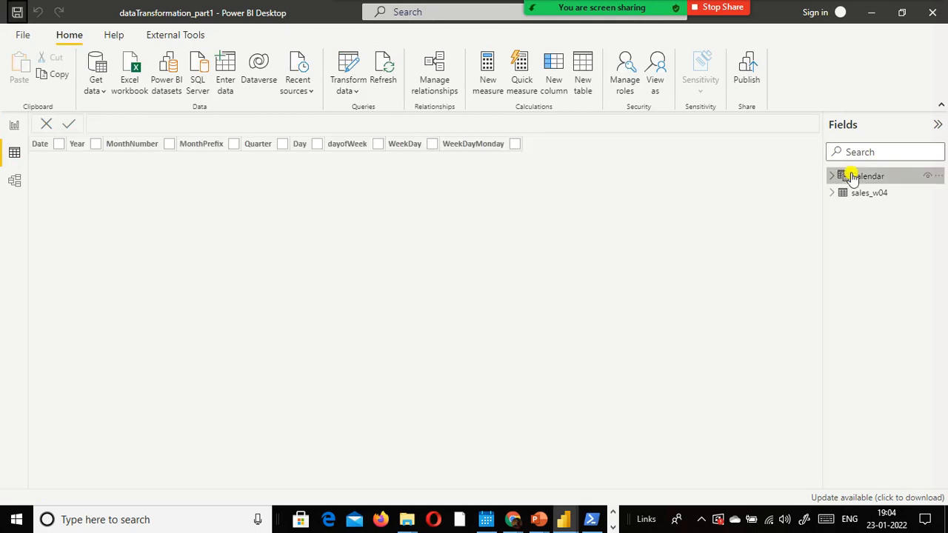
left_click(852, 178)
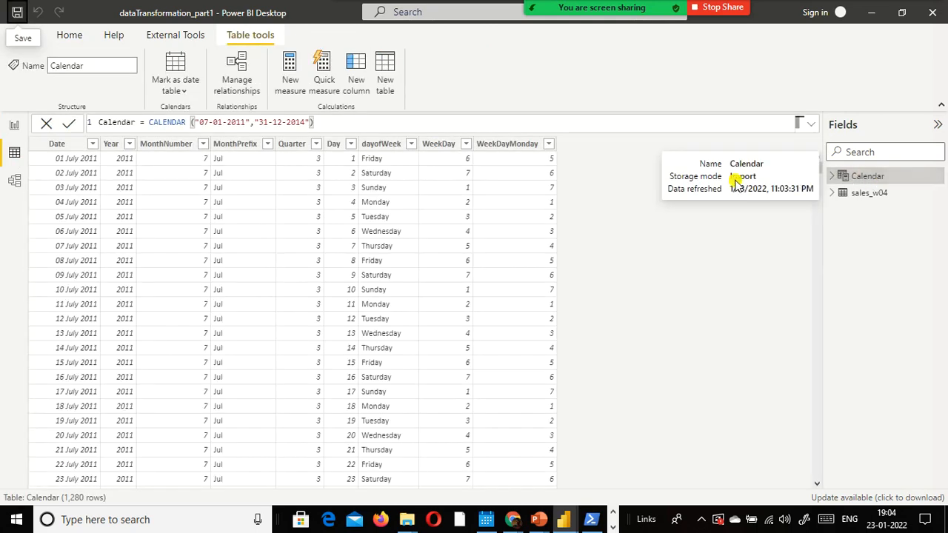
left_click(60, 145)
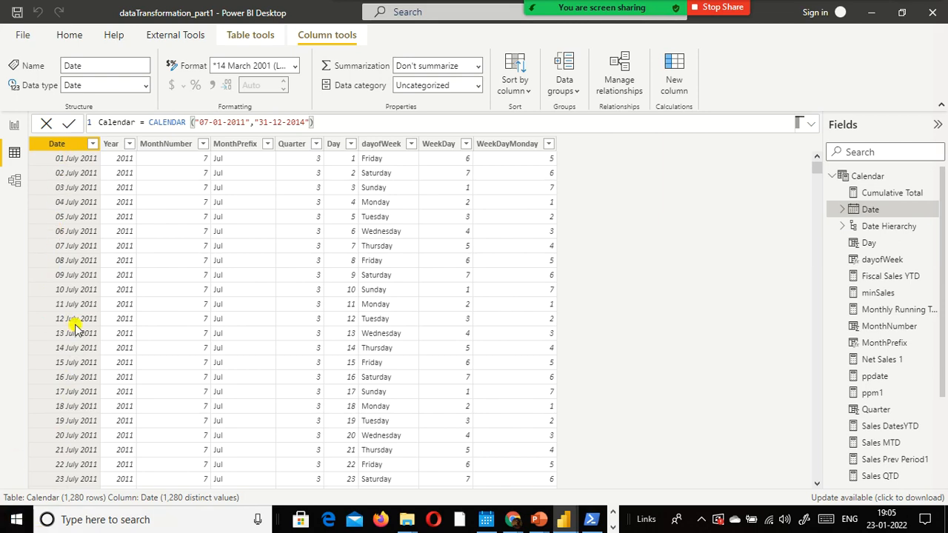
left_click(116, 148)
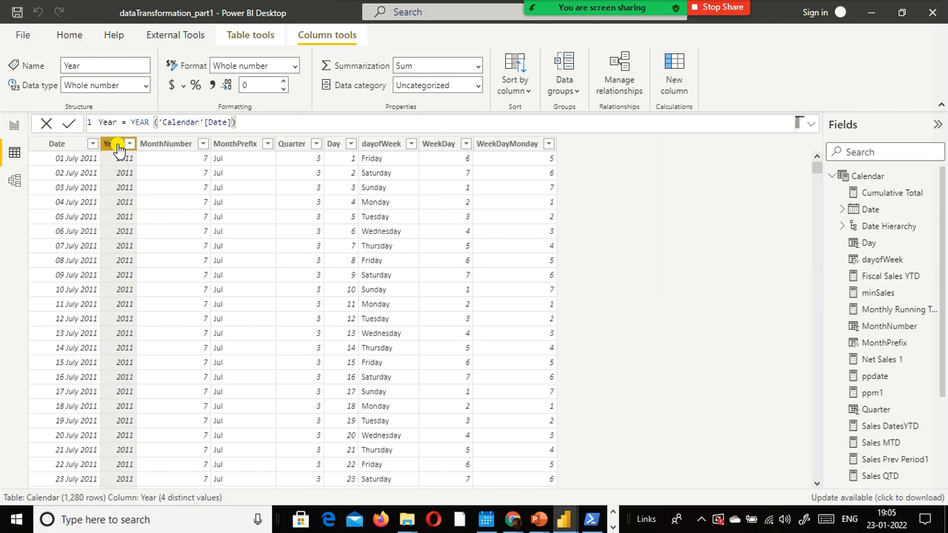
left_click(178, 145)
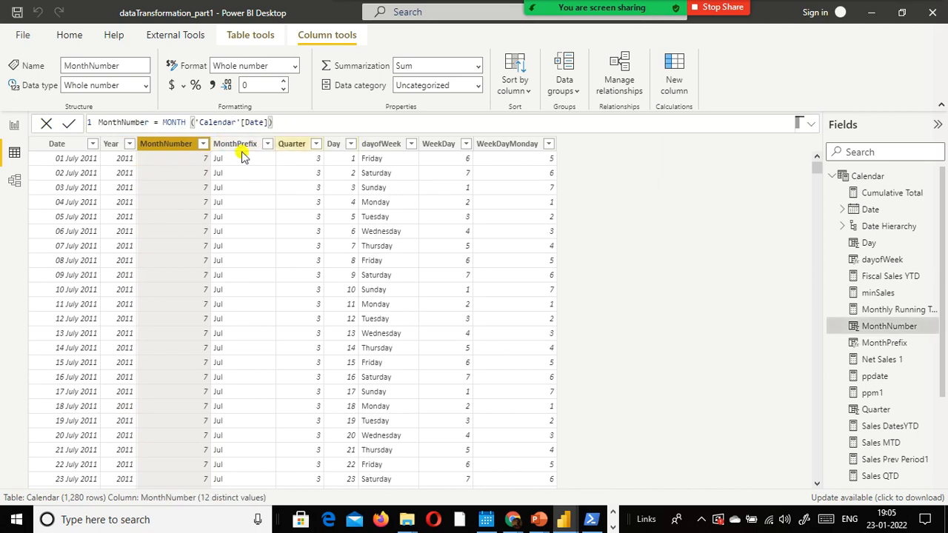
left_click(63, 146)
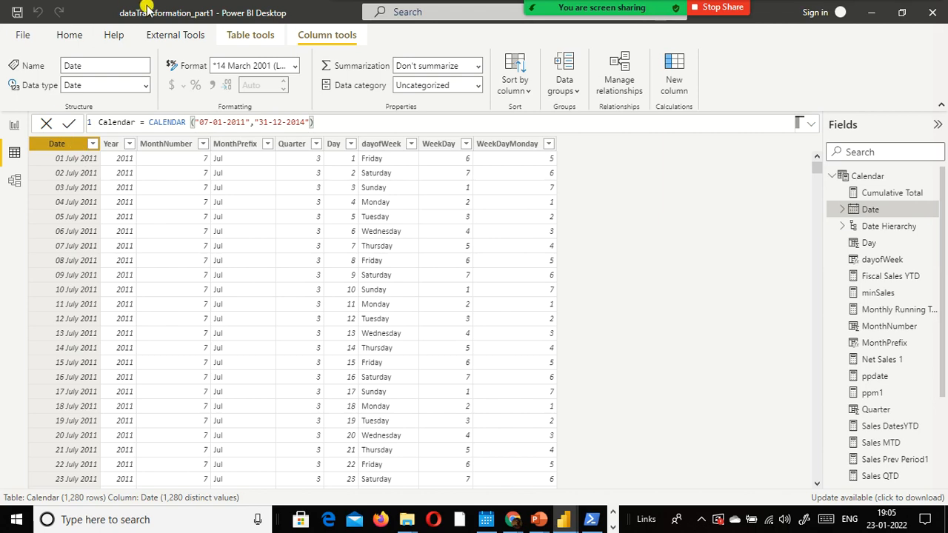
Return to the report page with the Sales by Year chart and save the report file
left_click(72, 35)
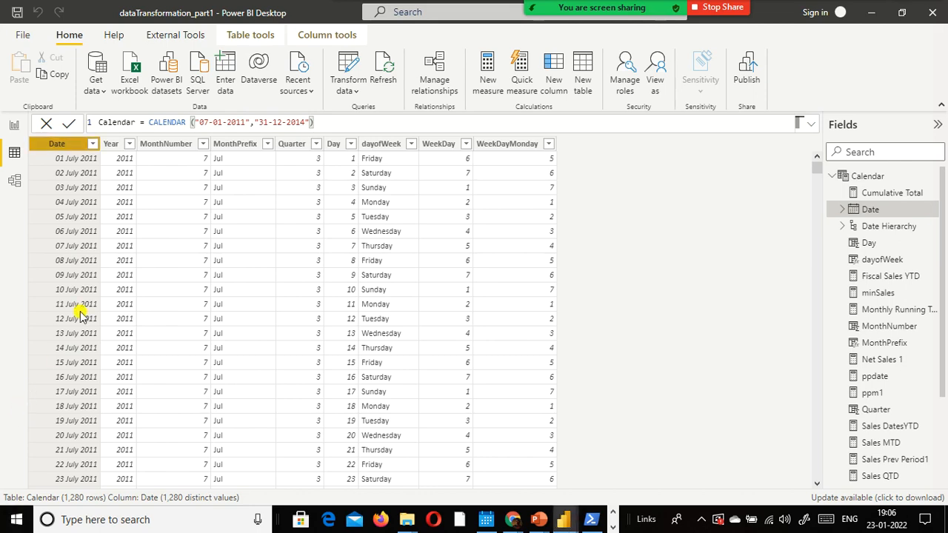
left_click(15, 123)
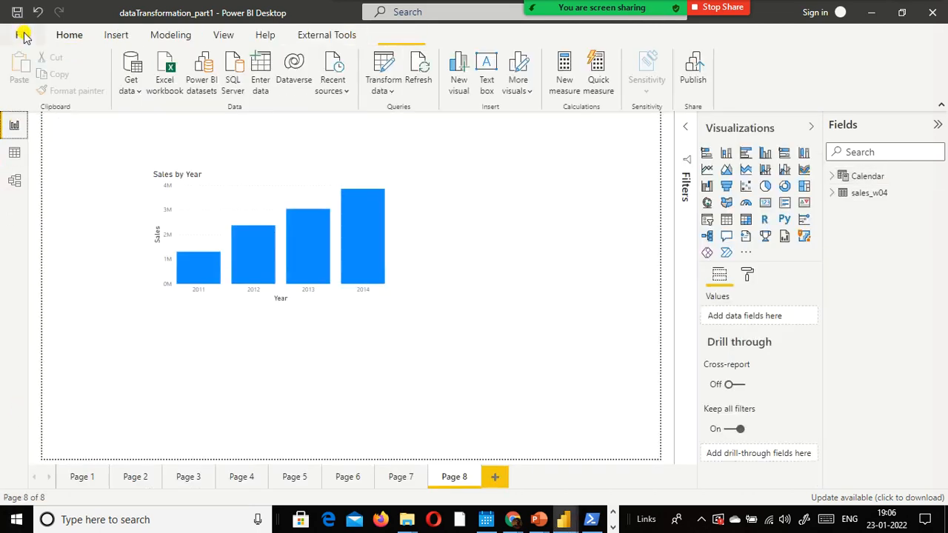
left_click(22, 35)
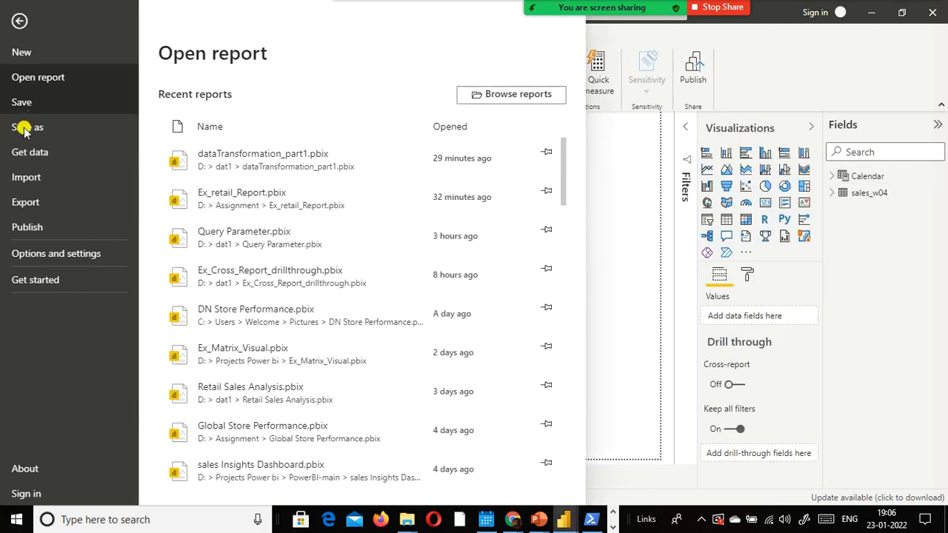
left_click(57, 101)
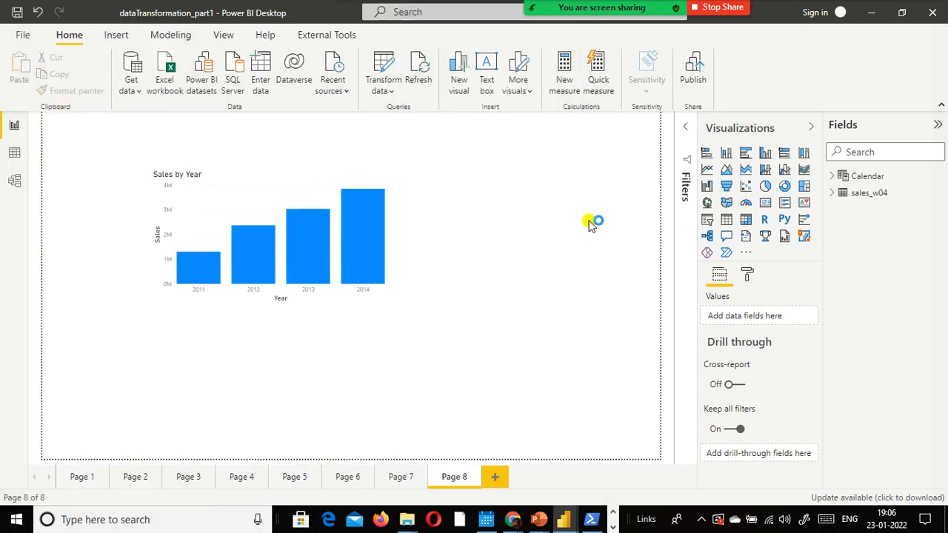
Look through the Zoom meeting's full participant list, including the microphone and video status, and close the list
left_click(534, 29)
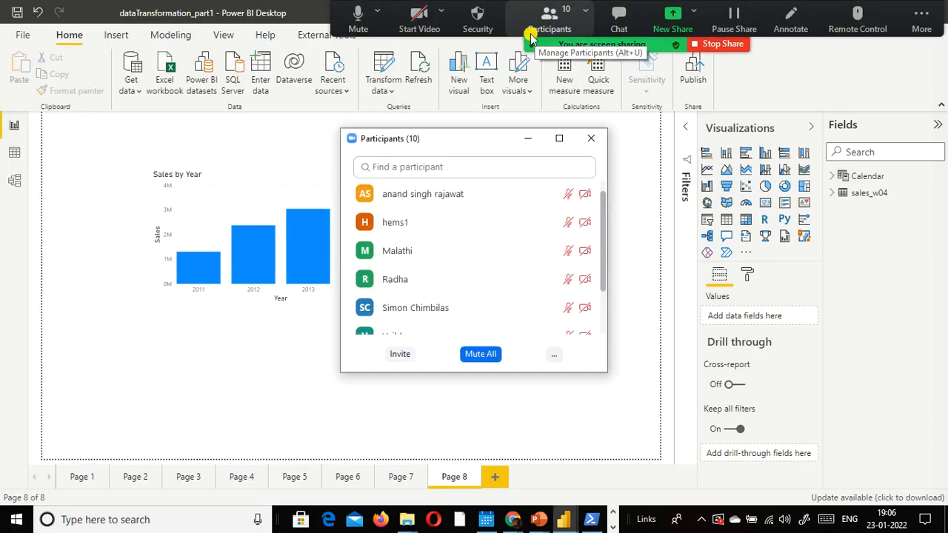
scroll(509, 197, "down", 3)
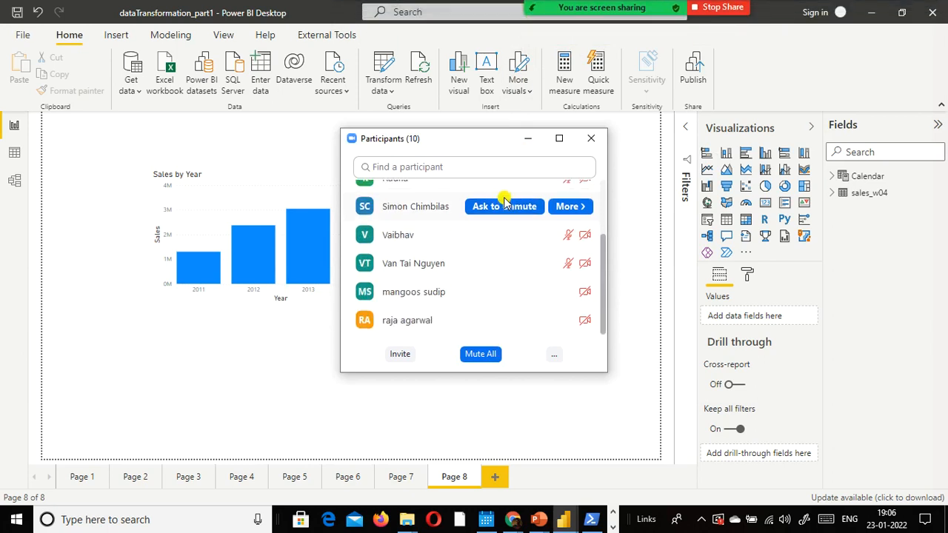
scroll(504, 201, "up", 4)
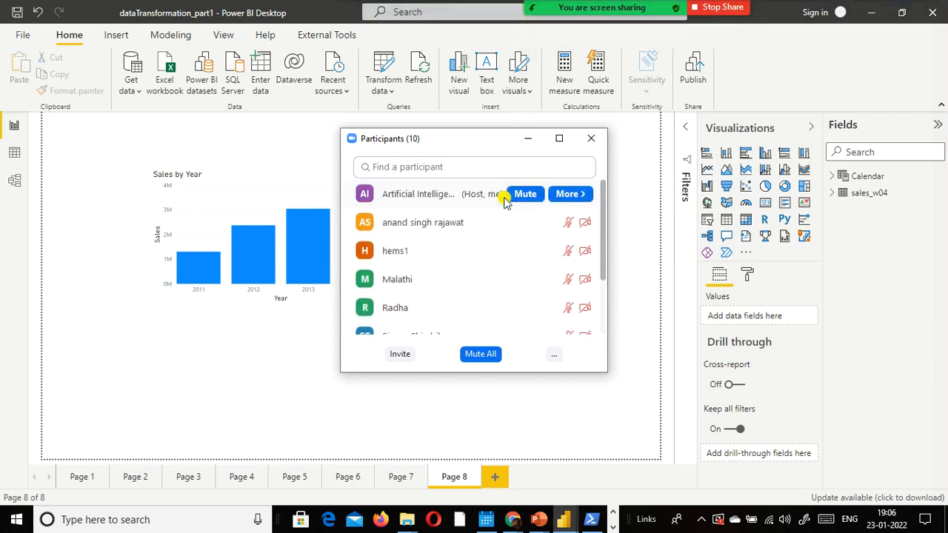
scroll(504, 201, "down", 4)
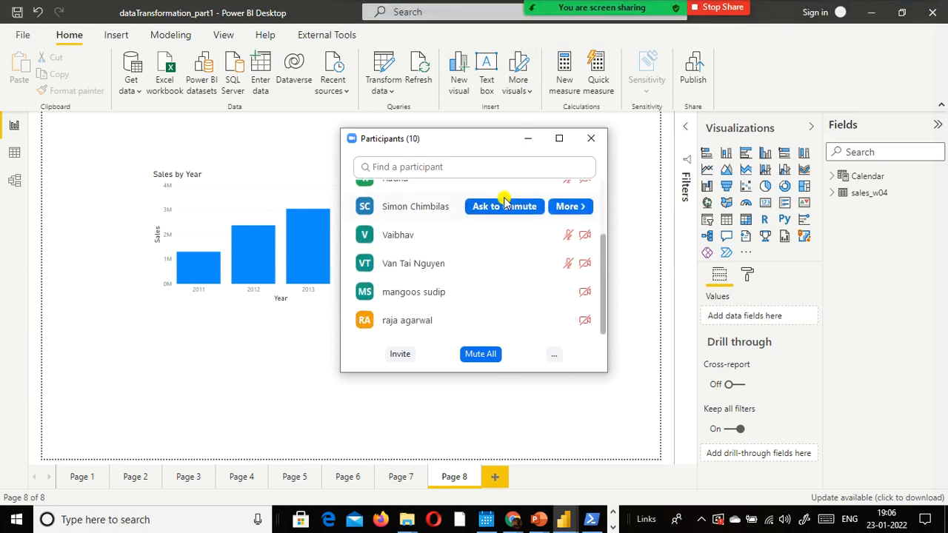
scroll(505, 201, "up", 4)
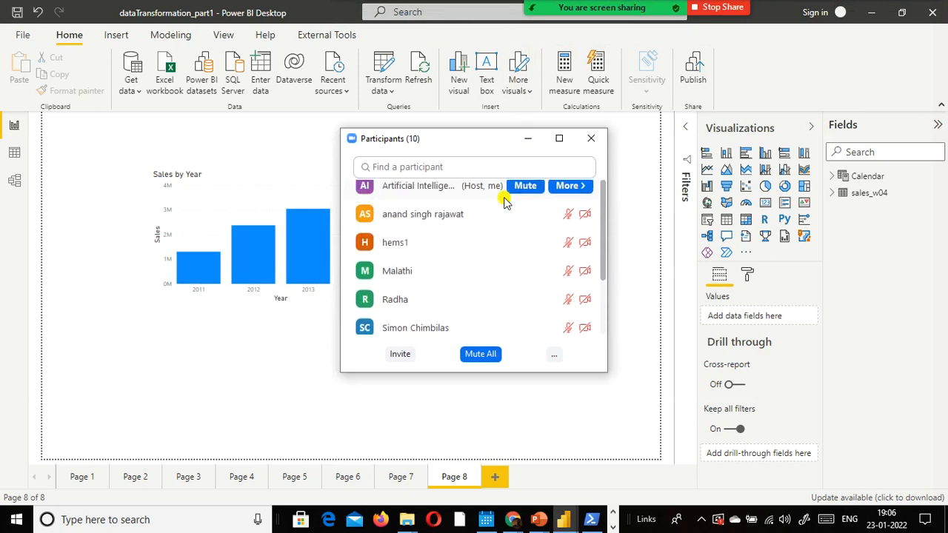
scroll(505, 201, "down", 4)
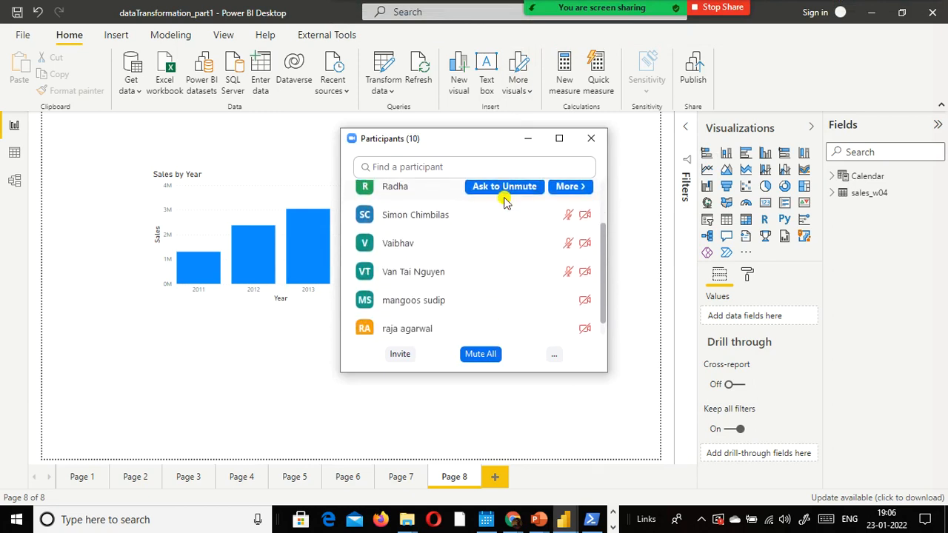
left_click(591, 138)
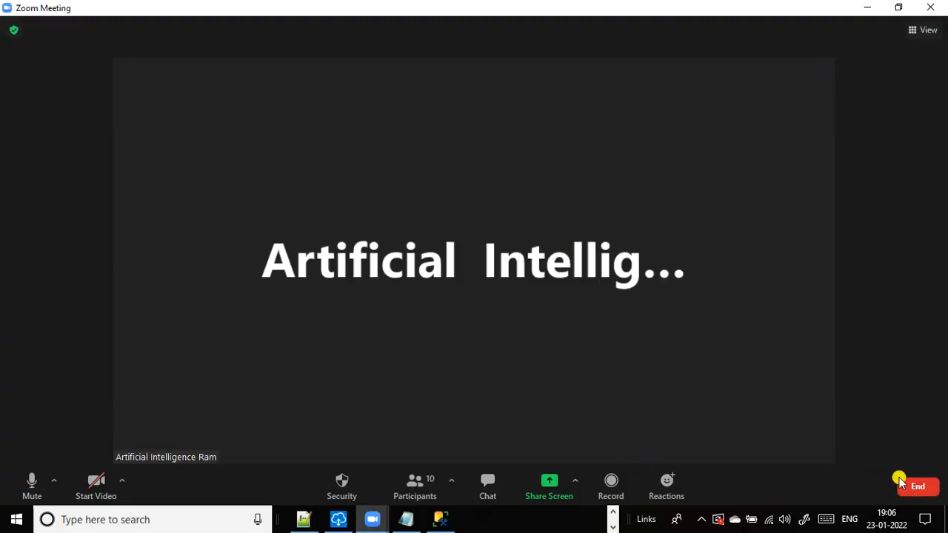
End the Zoom meeting for all participants
left_click(916, 481)
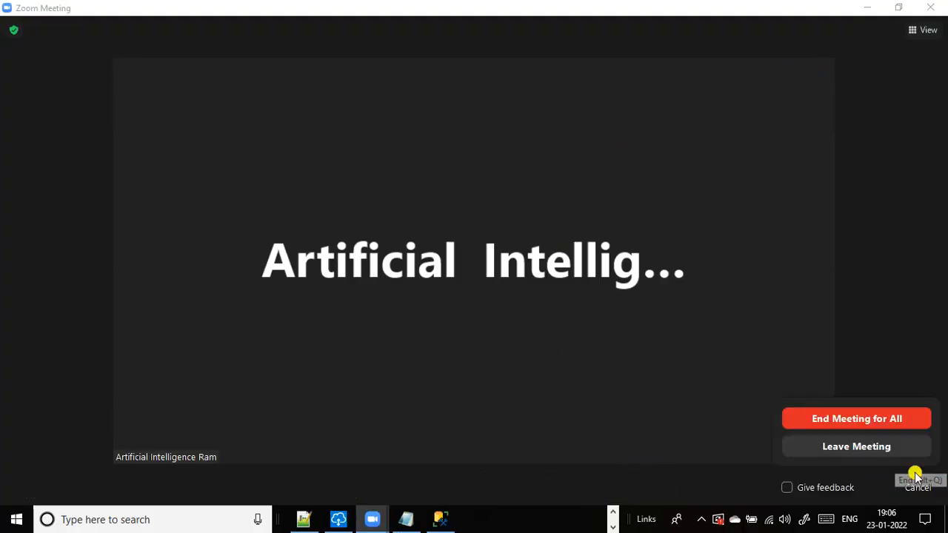
left_click(844, 416)
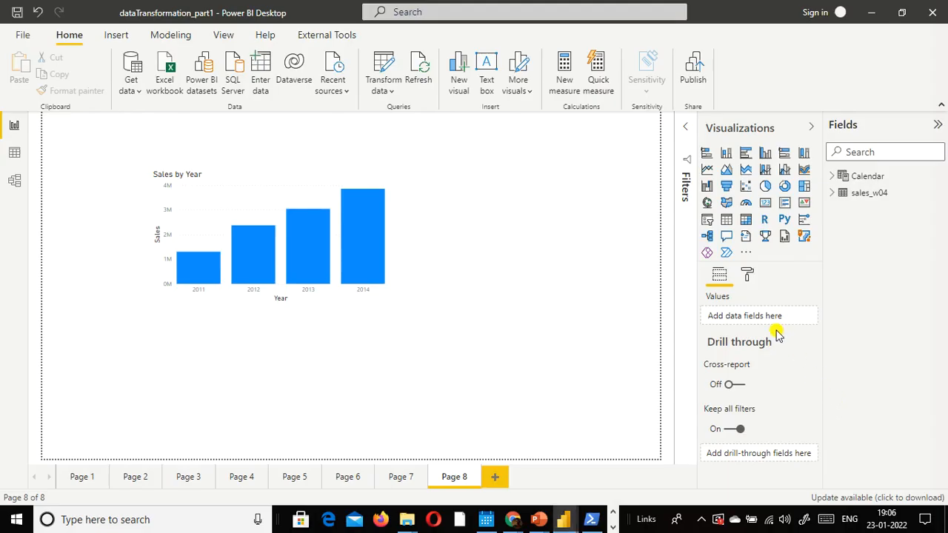
left_click(614, 528)
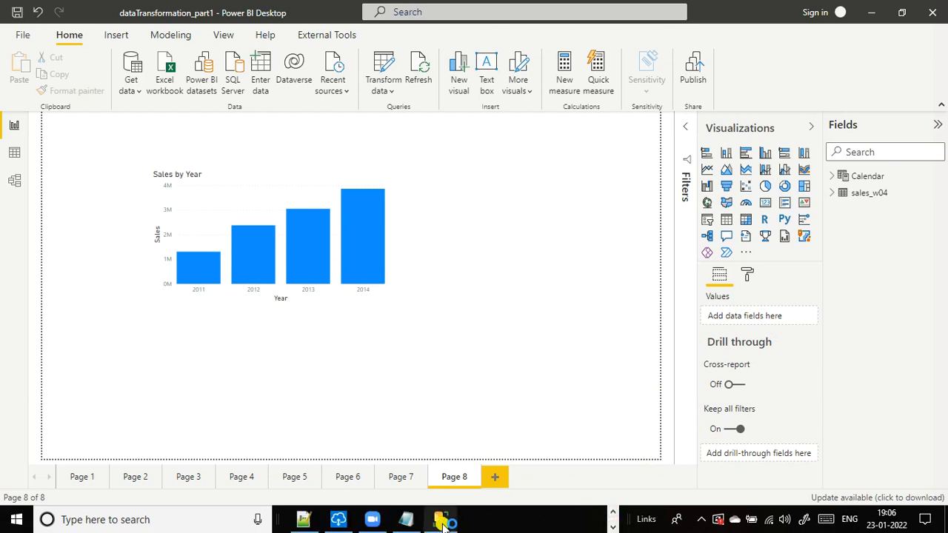